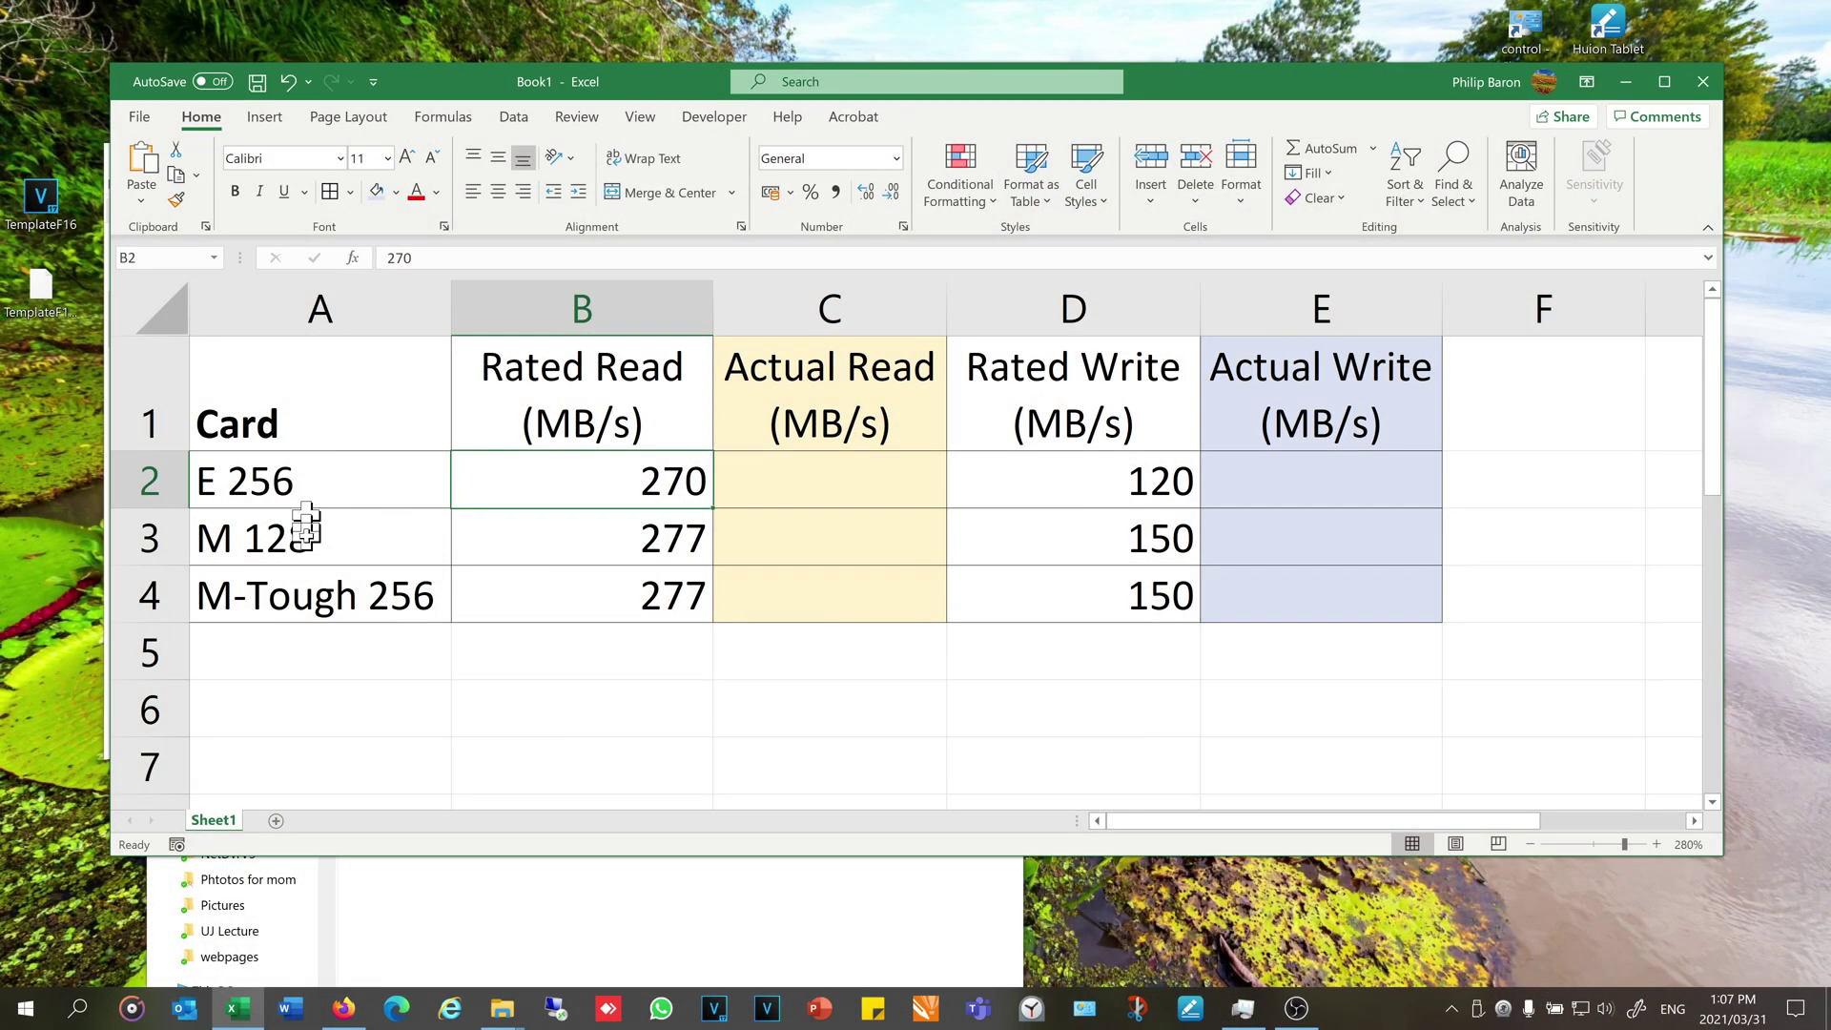
Review the three memory cards in the table and compare their rated read and rated write speeds
{"action": "left_click", "coordinate": [322, 483]}
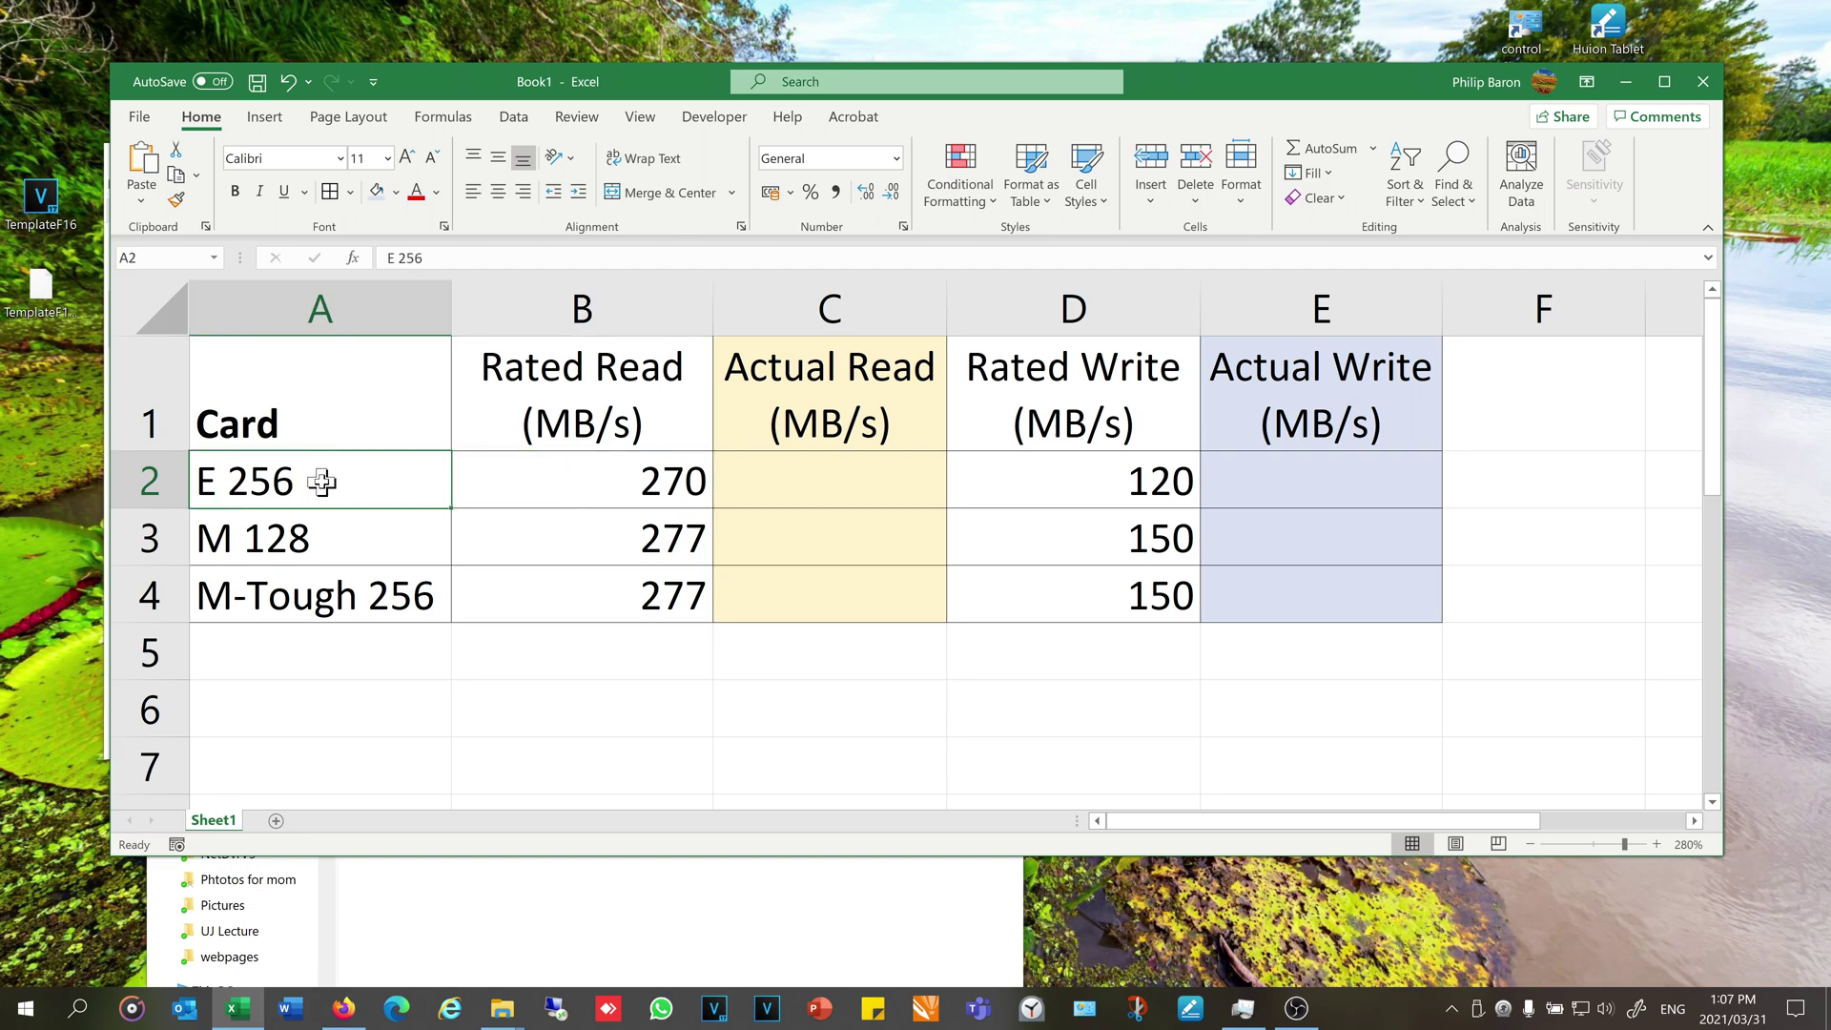
{"action": "left_click", "coordinate": [319, 544]}
{"action": "left_click", "coordinate": [319, 599]}
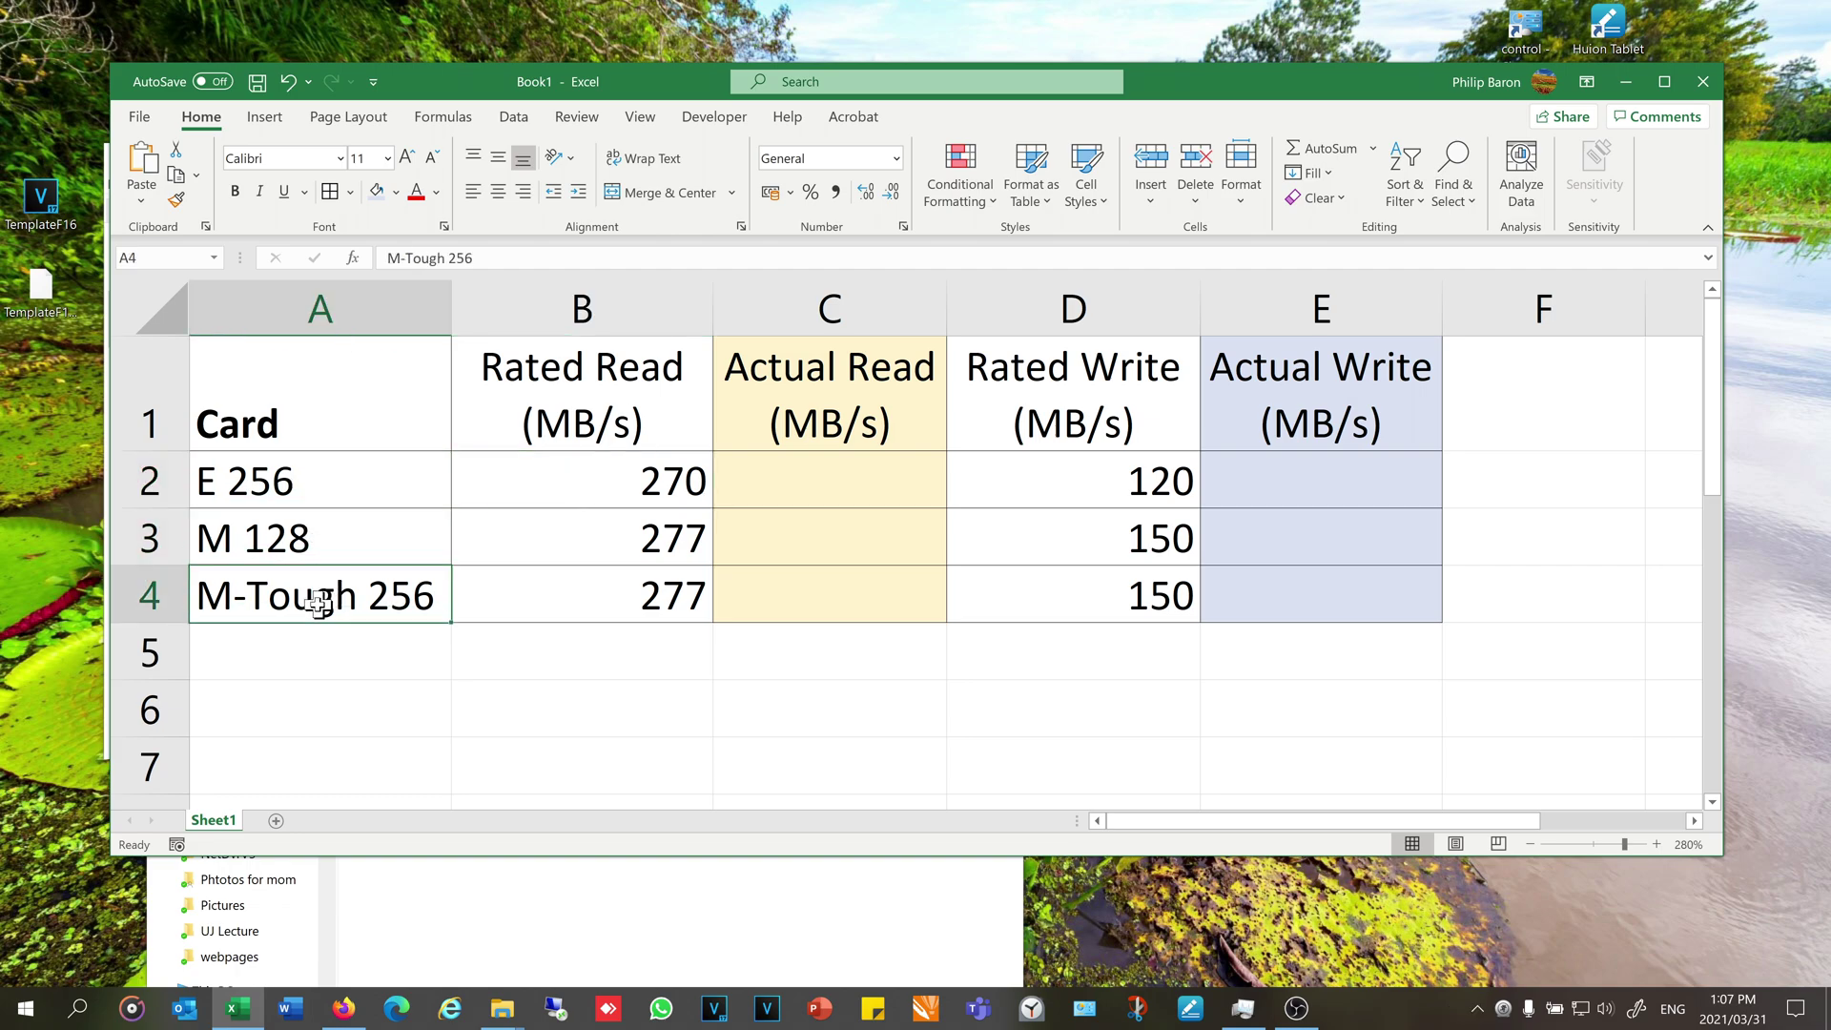
{"action": "left_click_drag", "start_coordinate": [586, 474], "coordinate": [581, 585]}
{"action": "left_click", "coordinate": [568, 495]}
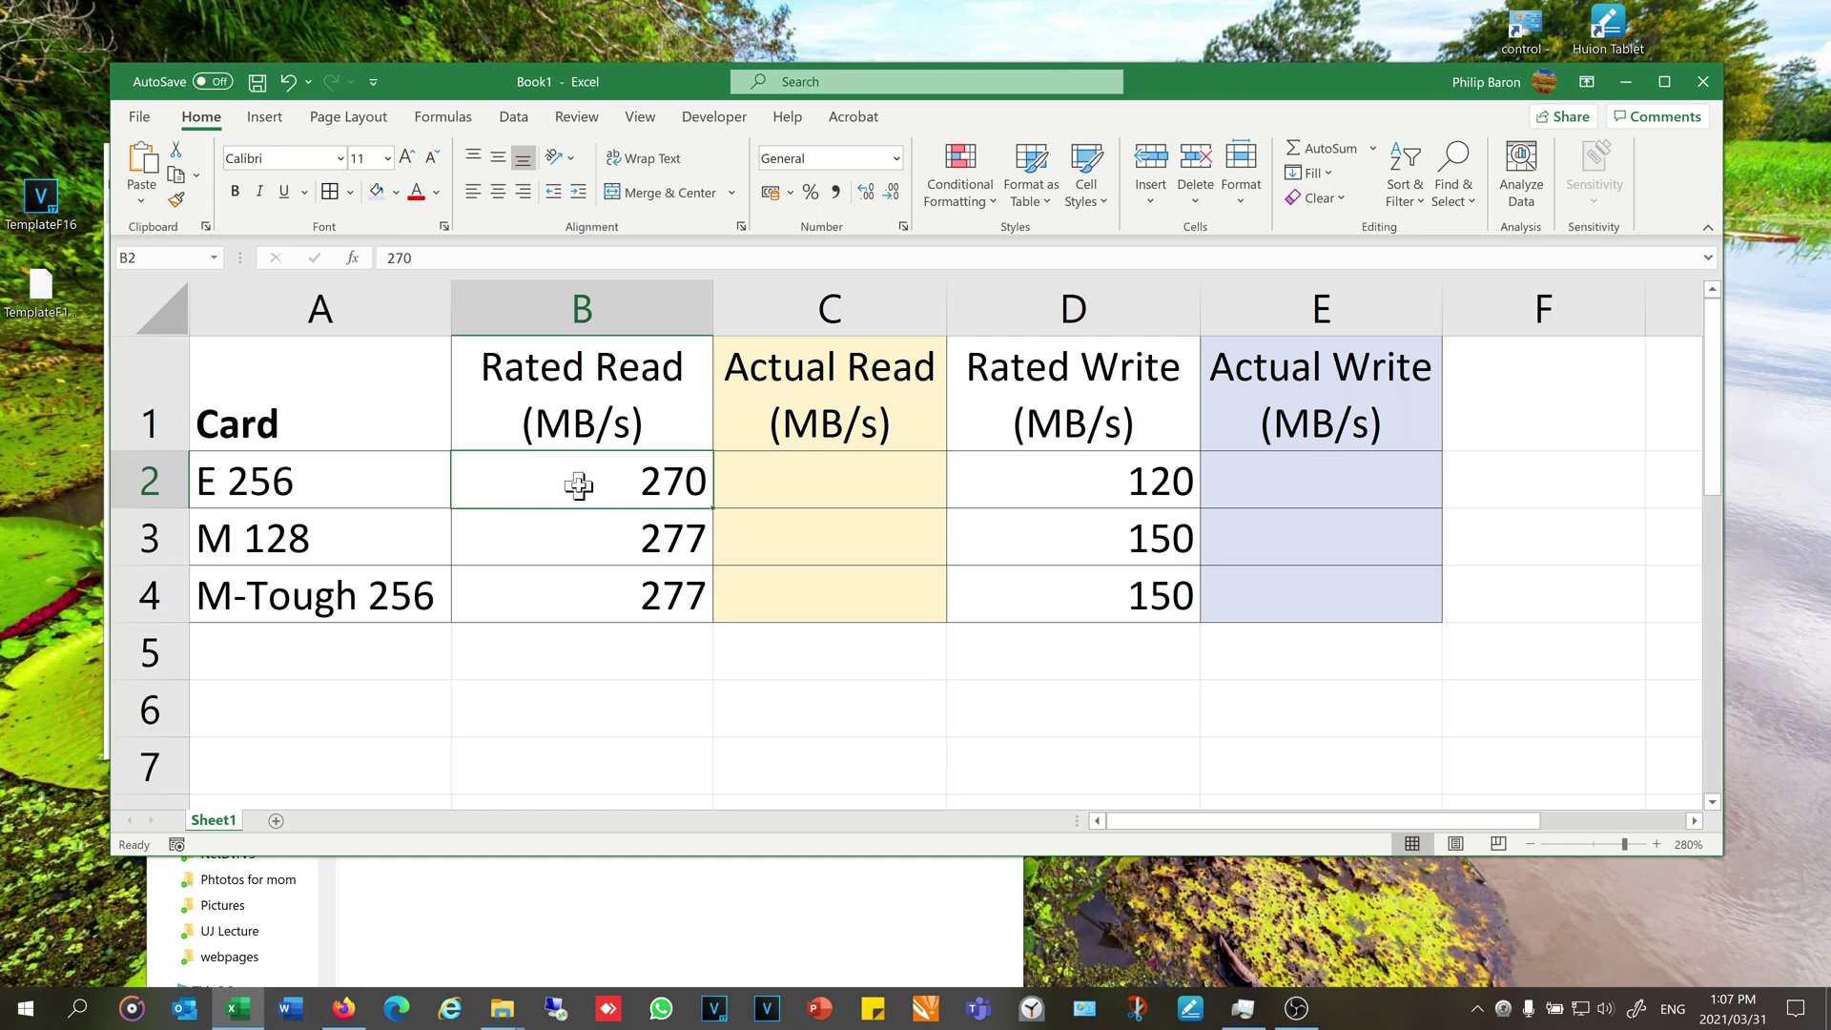
{"action": "left_click", "coordinate": [1067, 482]}
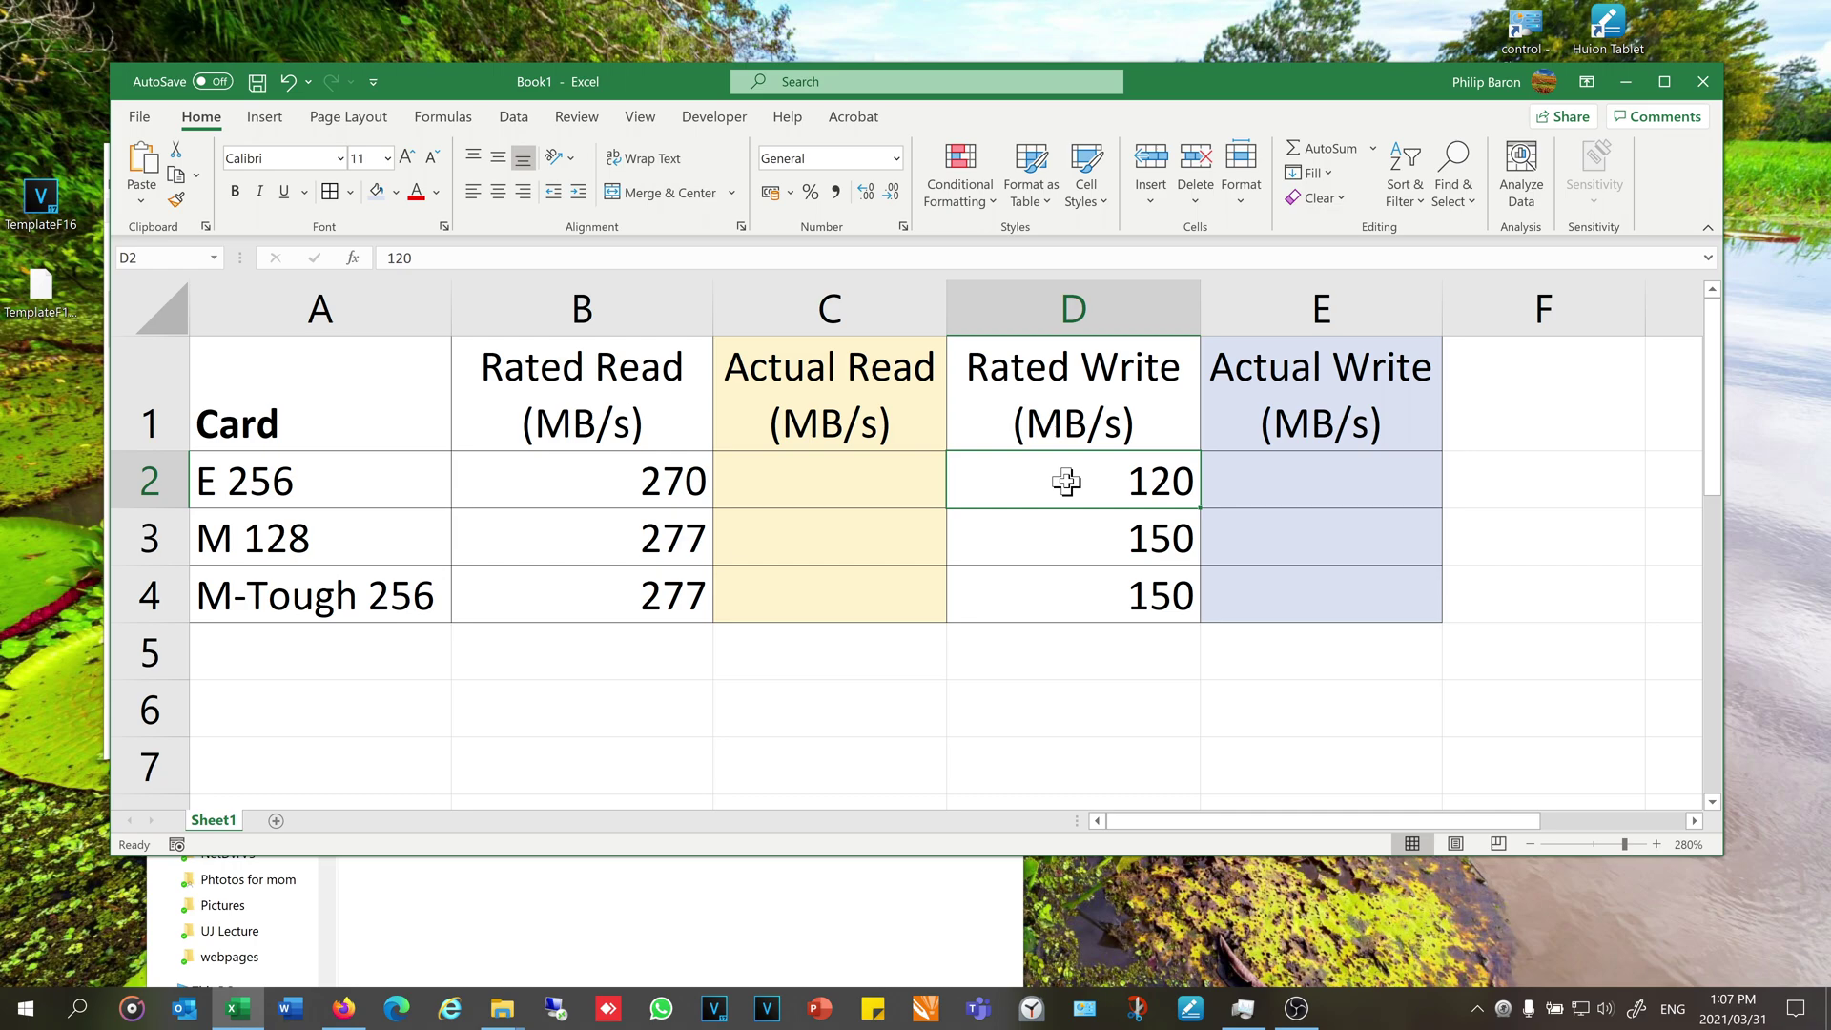
{"action": "left_click", "coordinate": [553, 533]}
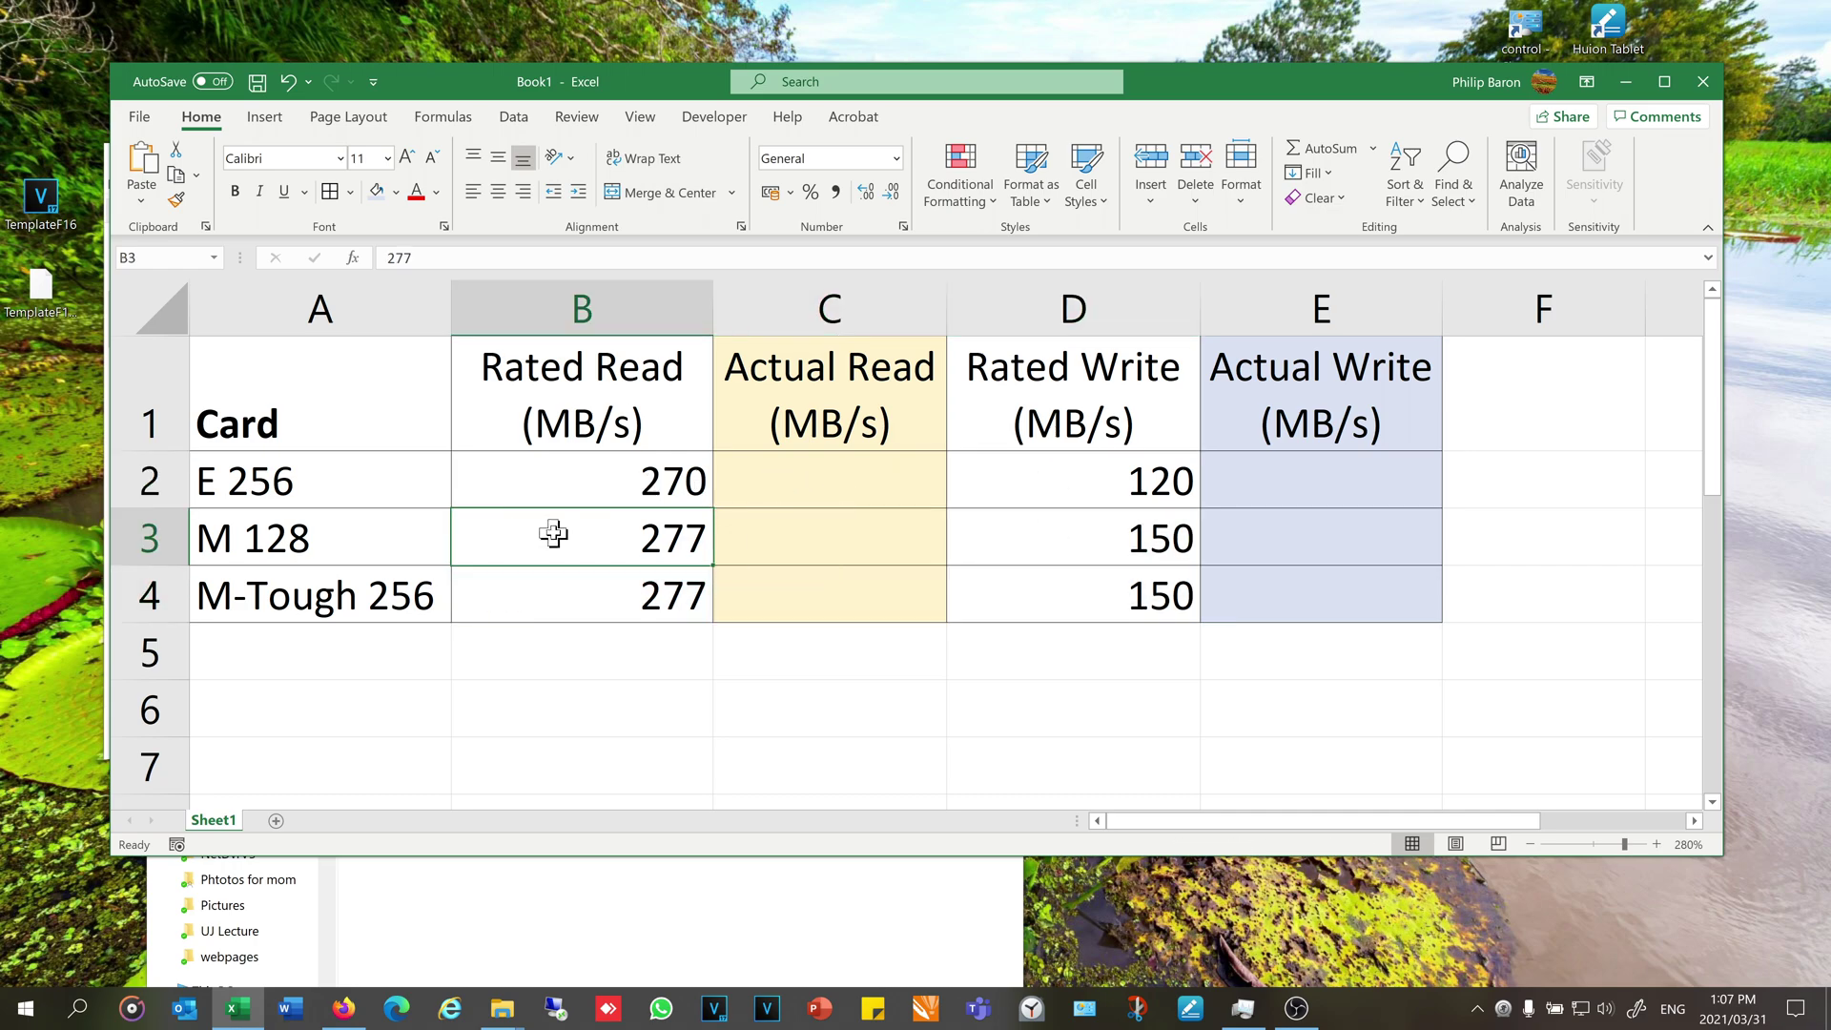
{"action": "left_click_drag", "start_coordinate": [553, 539], "coordinate": [1030, 587]}
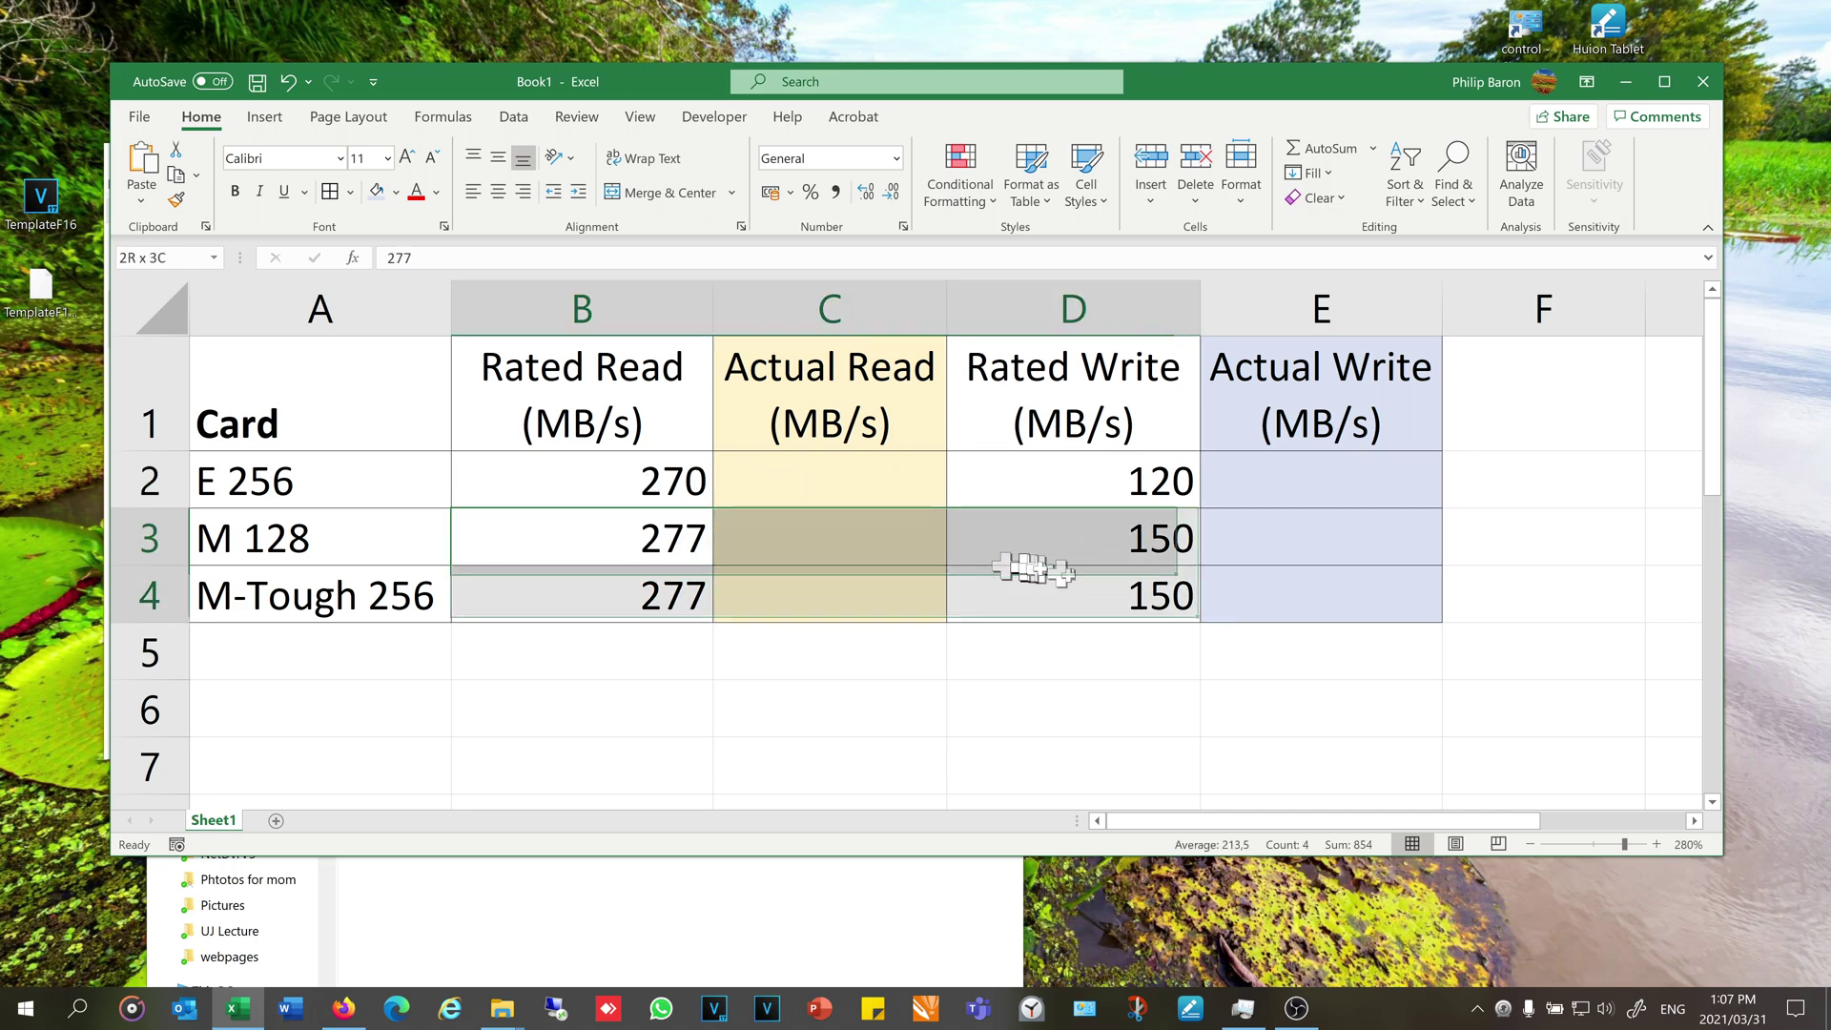
{"action": "left_click", "coordinate": [911, 656]}
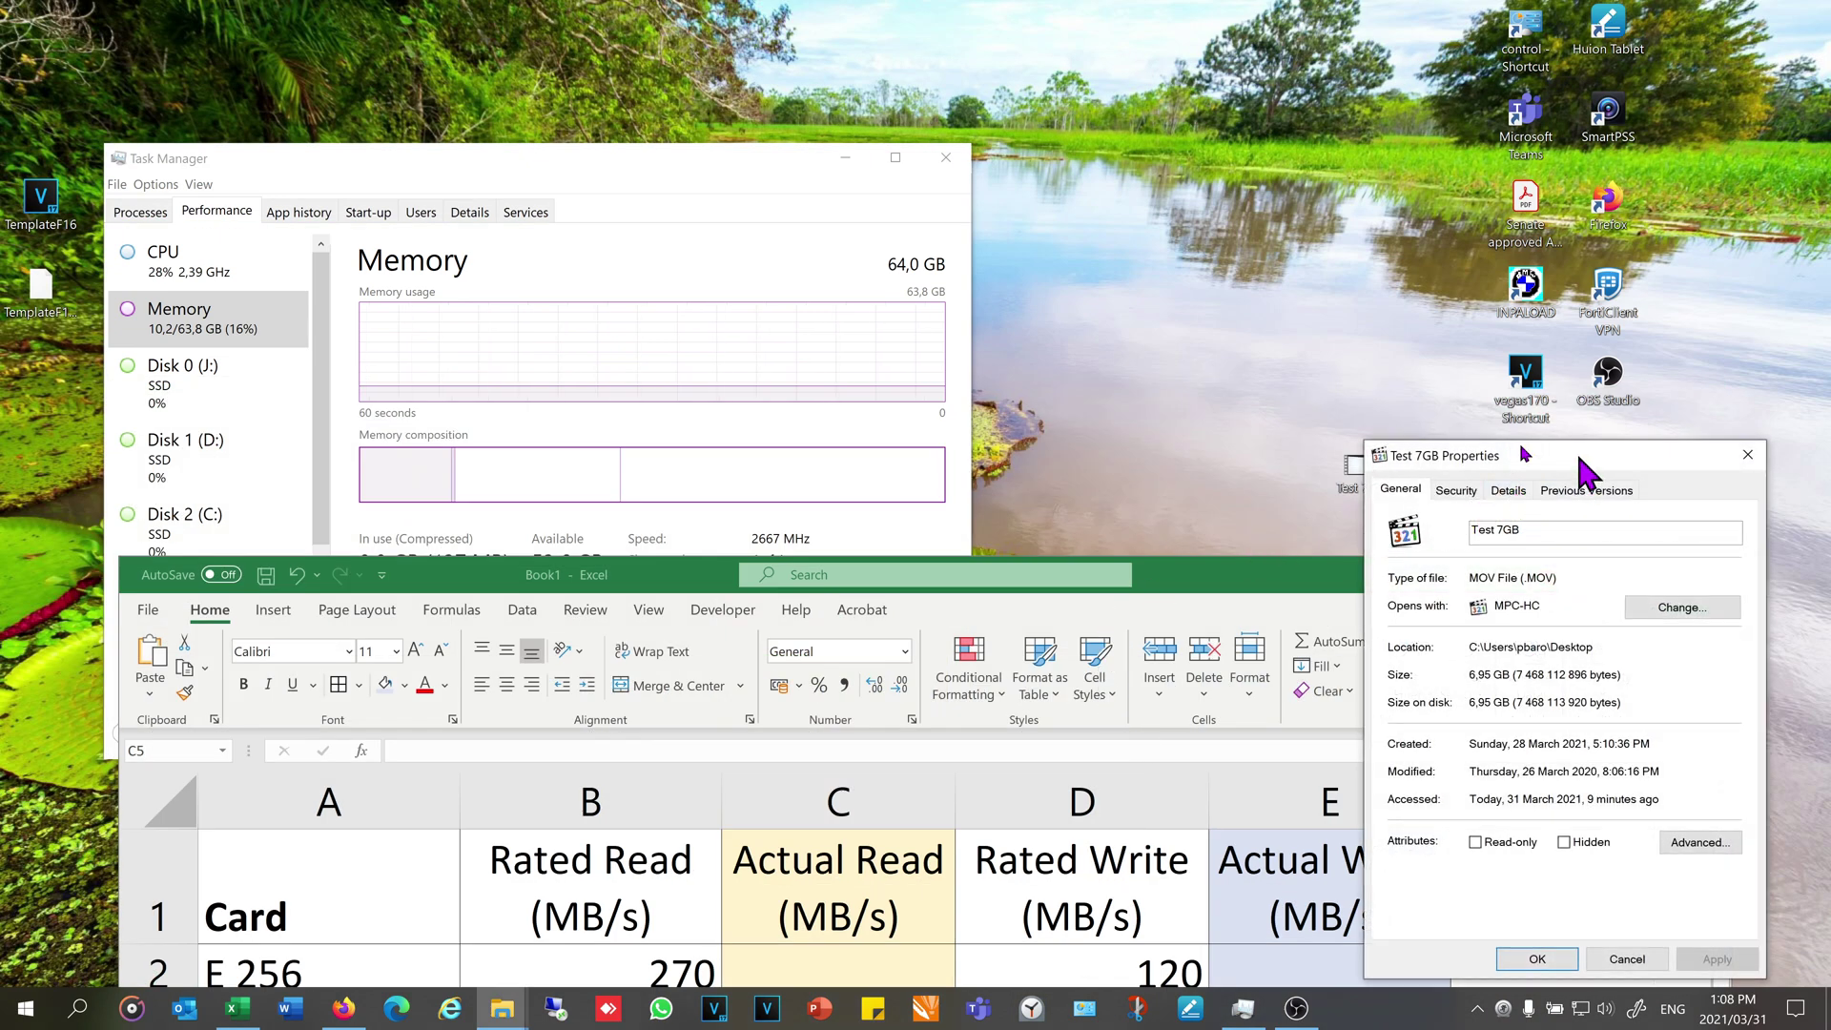
Examine the properties of the Test 7GB file and the memory performance in Task Manager
{"action": "left_click_drag", "start_coordinate": [1575, 451], "coordinate": [1149, 315]}
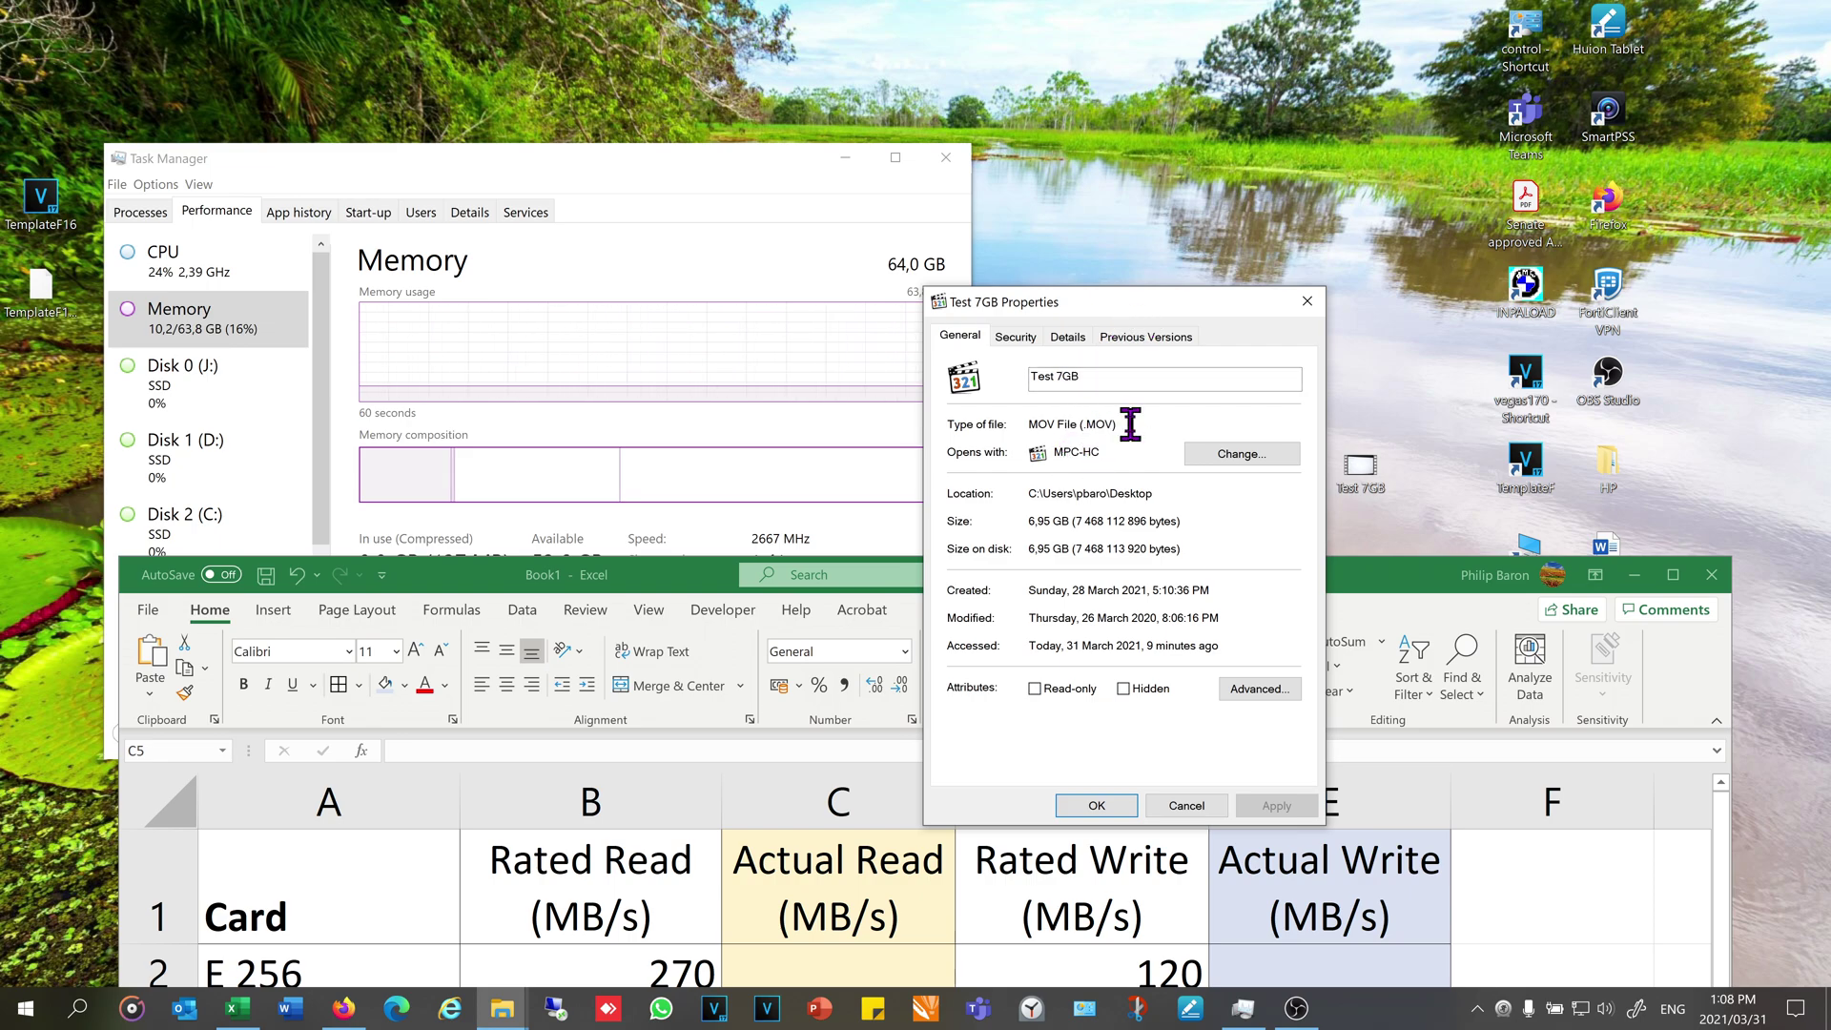
{"action": "left_click", "coordinate": [765, 182]}
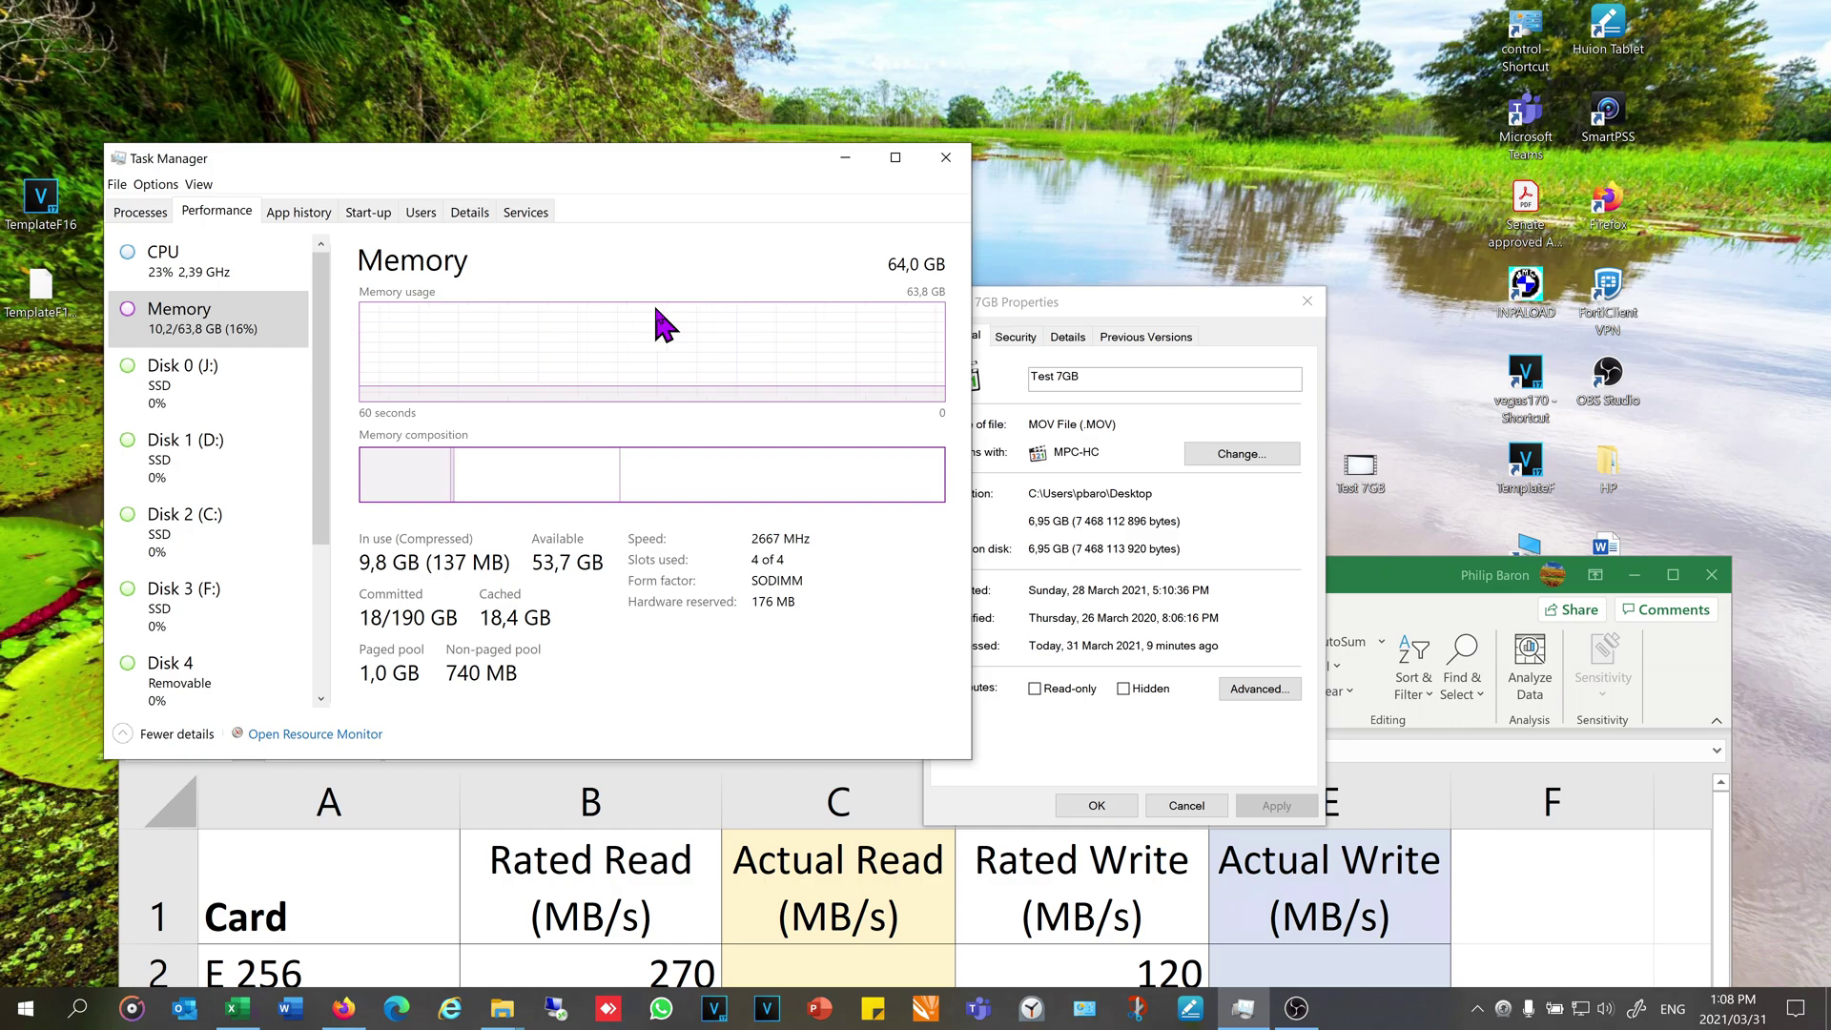
{"action": "key", "text": "super+Down"}
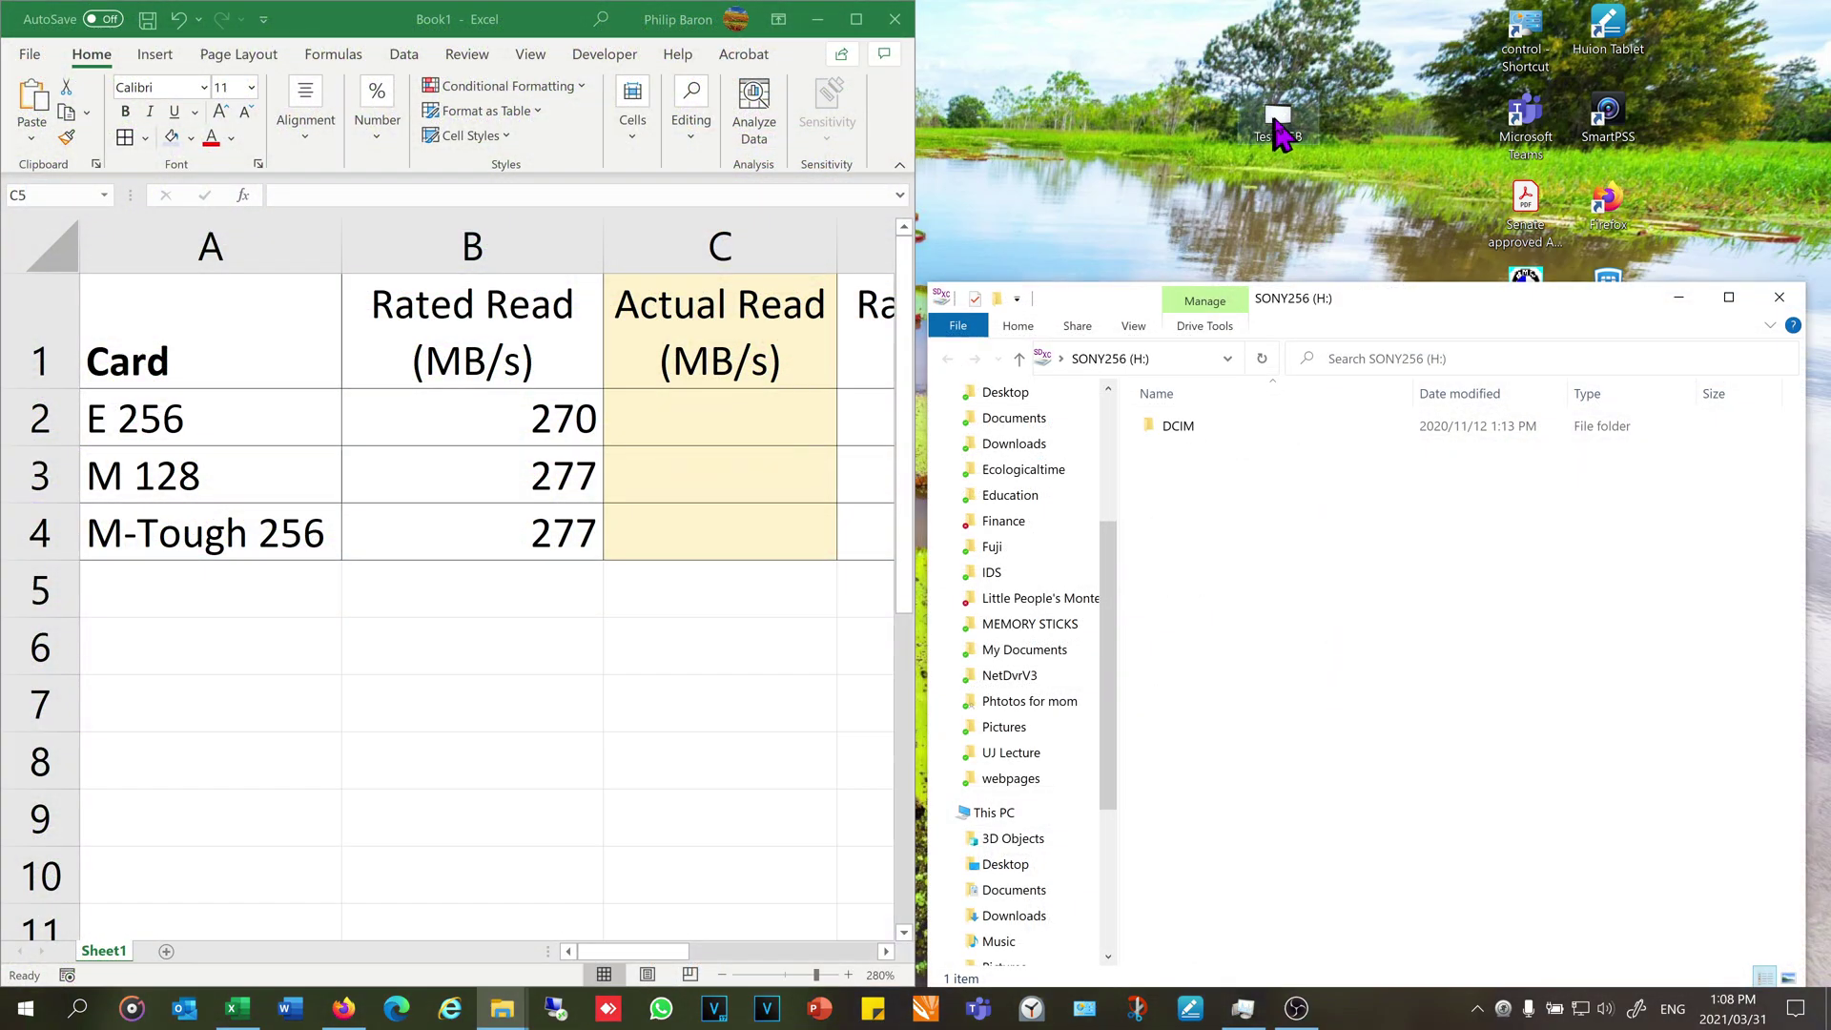
Copy the Test 7GB file from the desktop to the SONY256 (H:) card and record 145 as the E 256 card's actual write speed
{"action": "left_click_drag", "start_coordinate": [1281, 137], "coordinate": [1259, 572]}
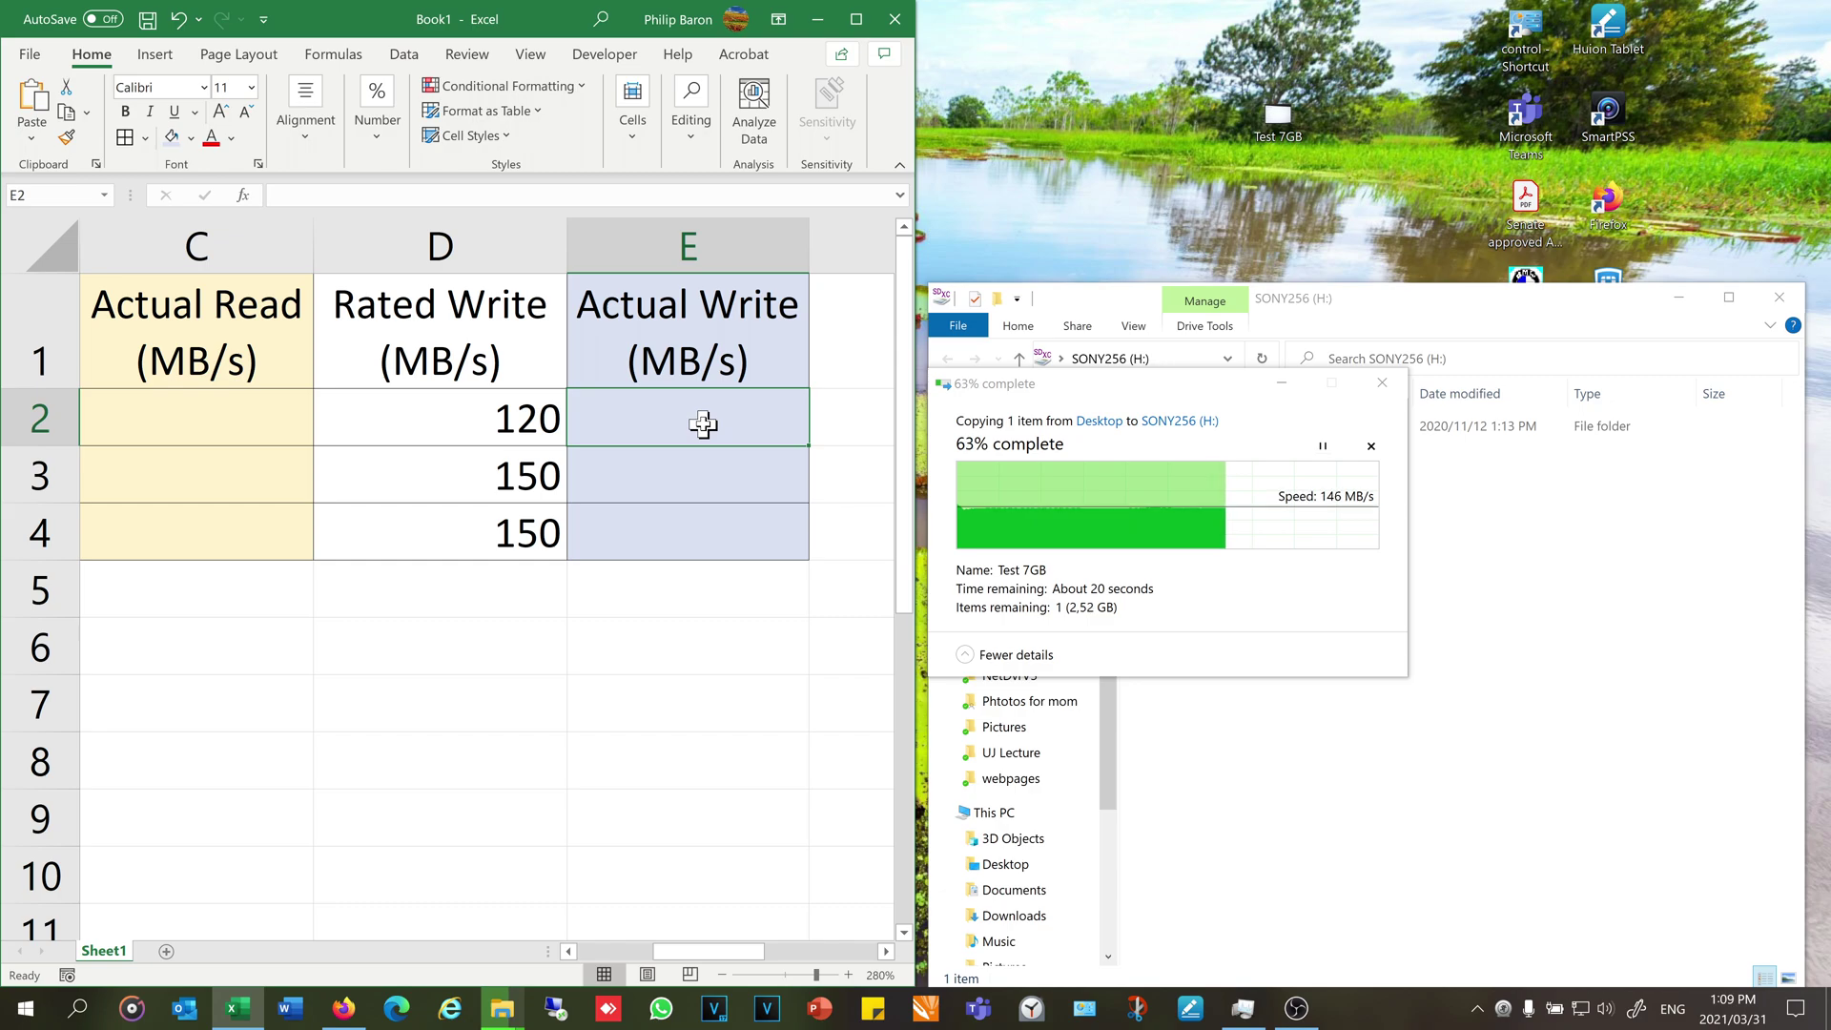
{"action": "type", "text": "145"}
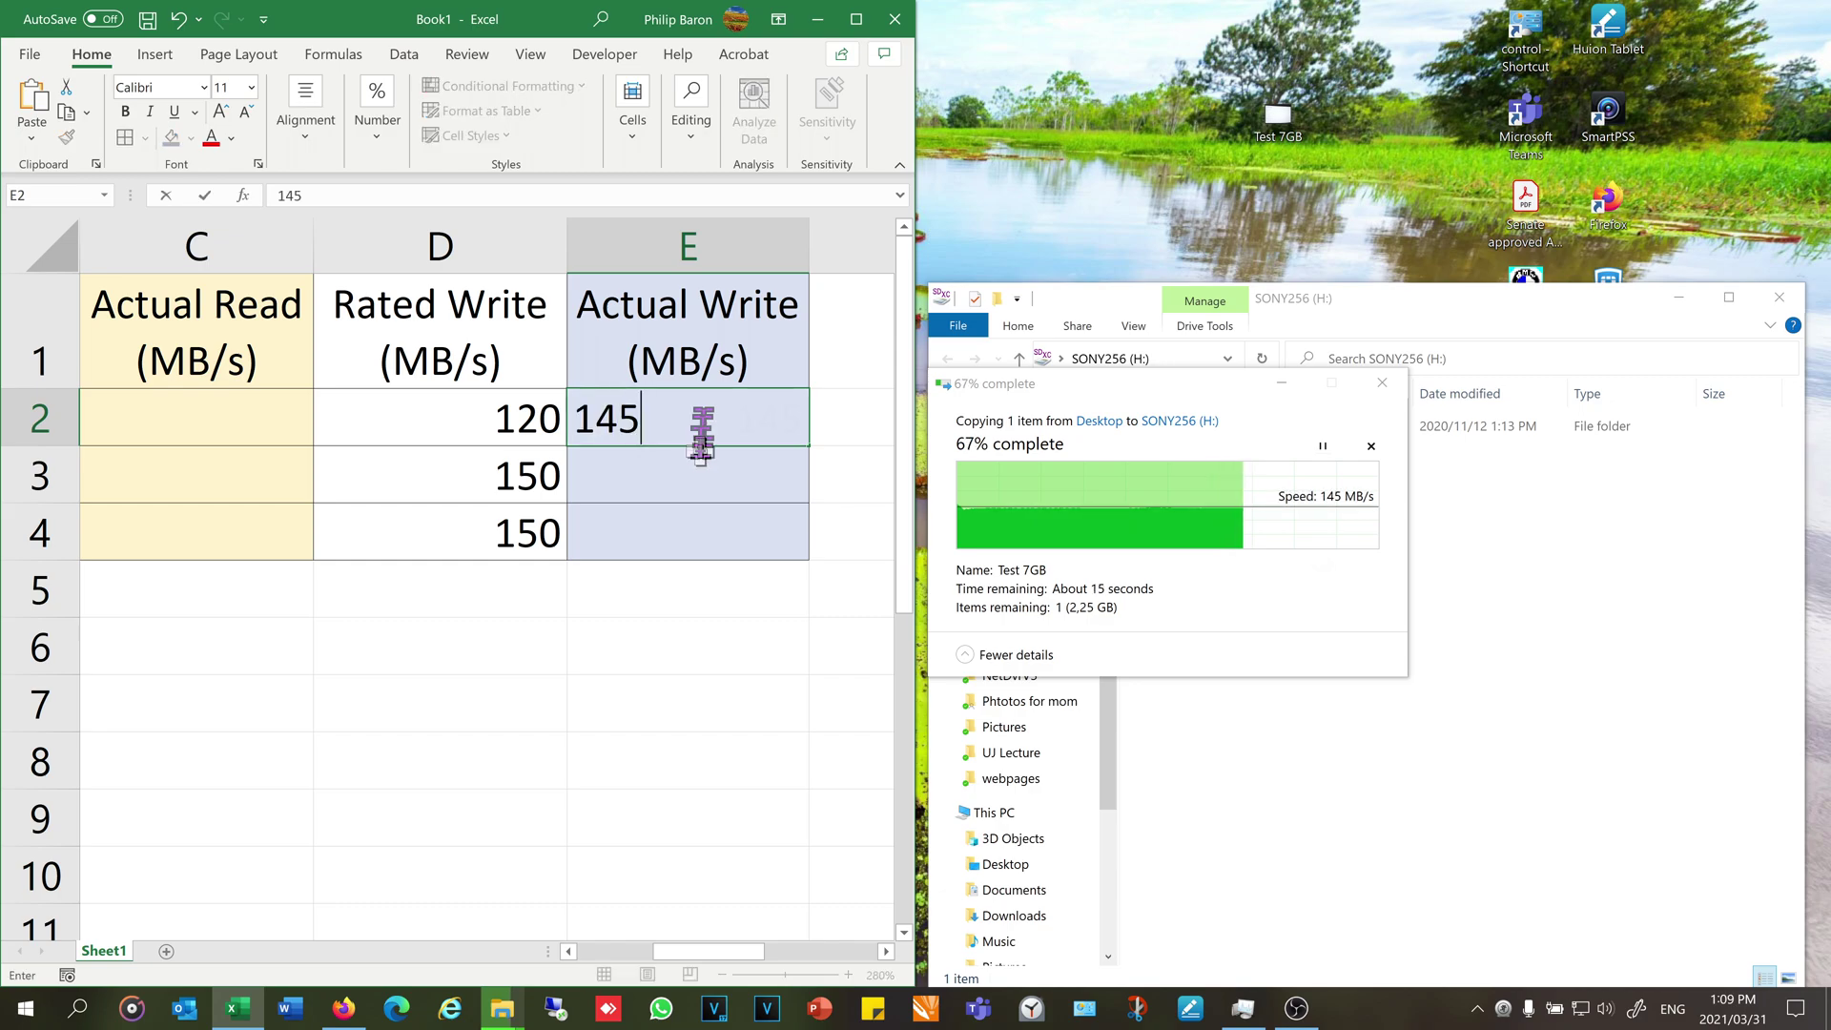
{"action": "key", "text": "Return"}
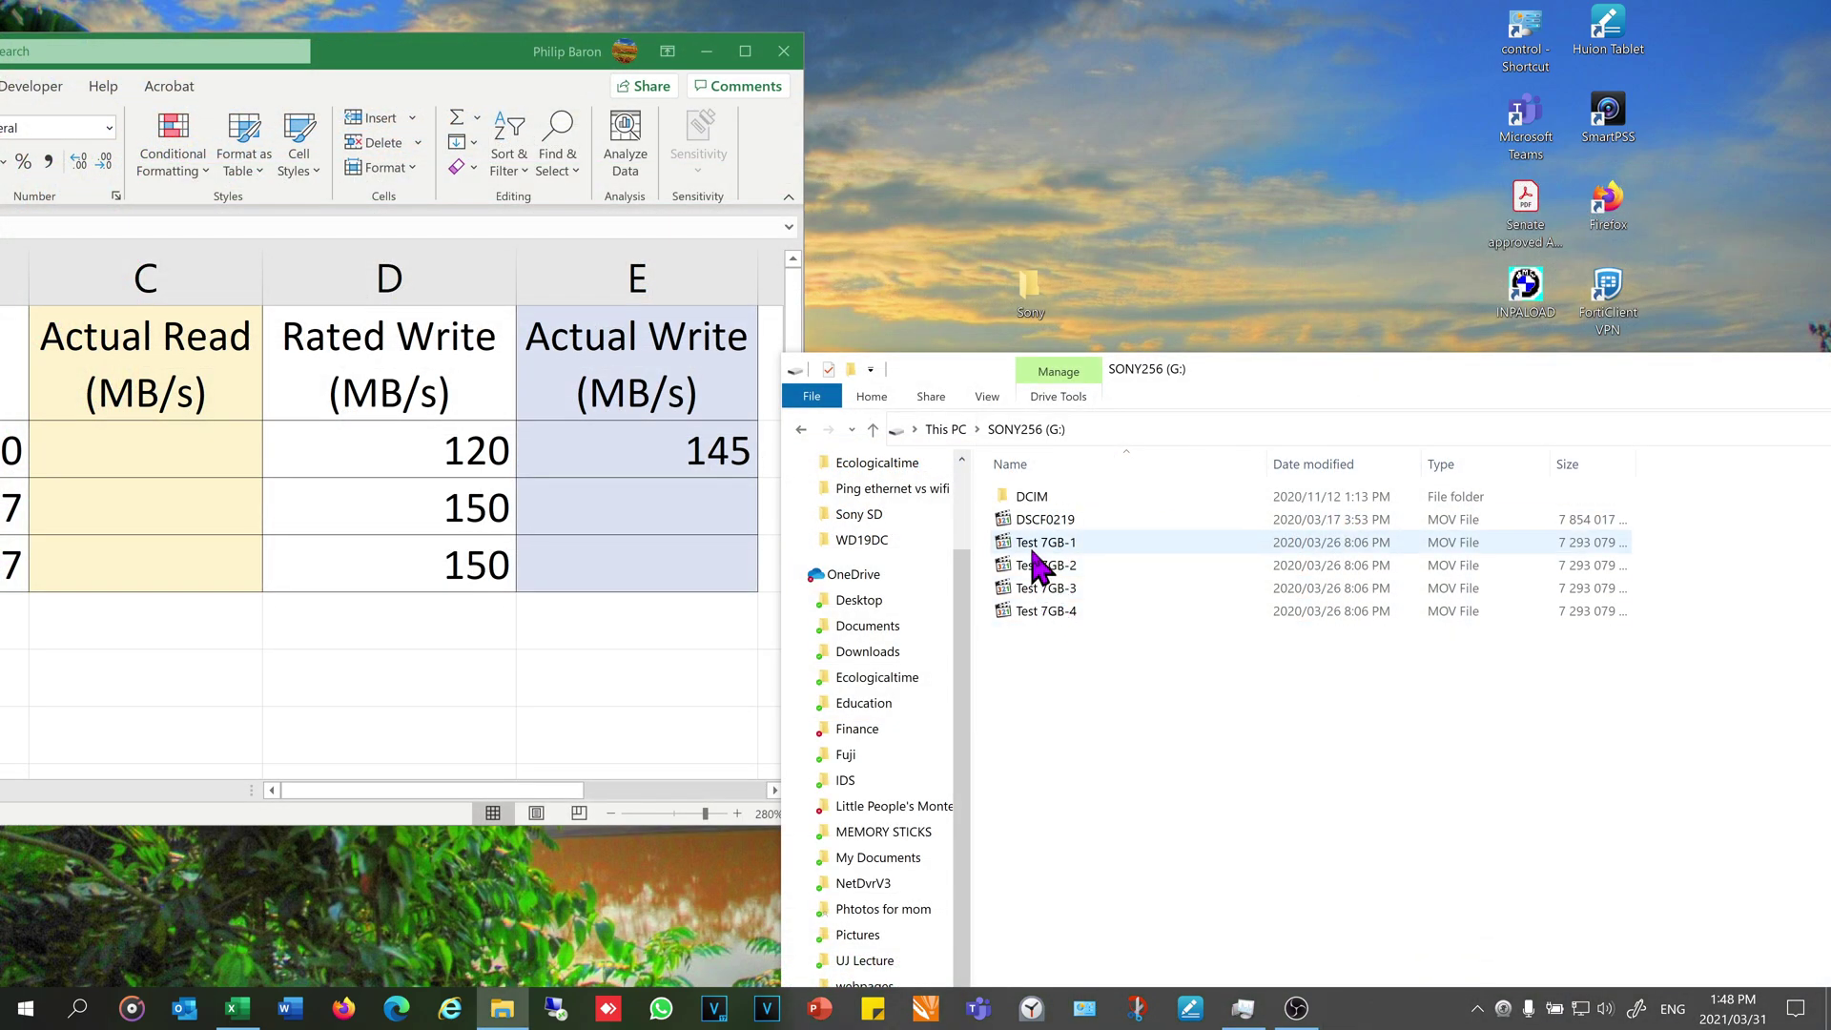
{"action": "right_click", "coordinate": [1033, 550]}
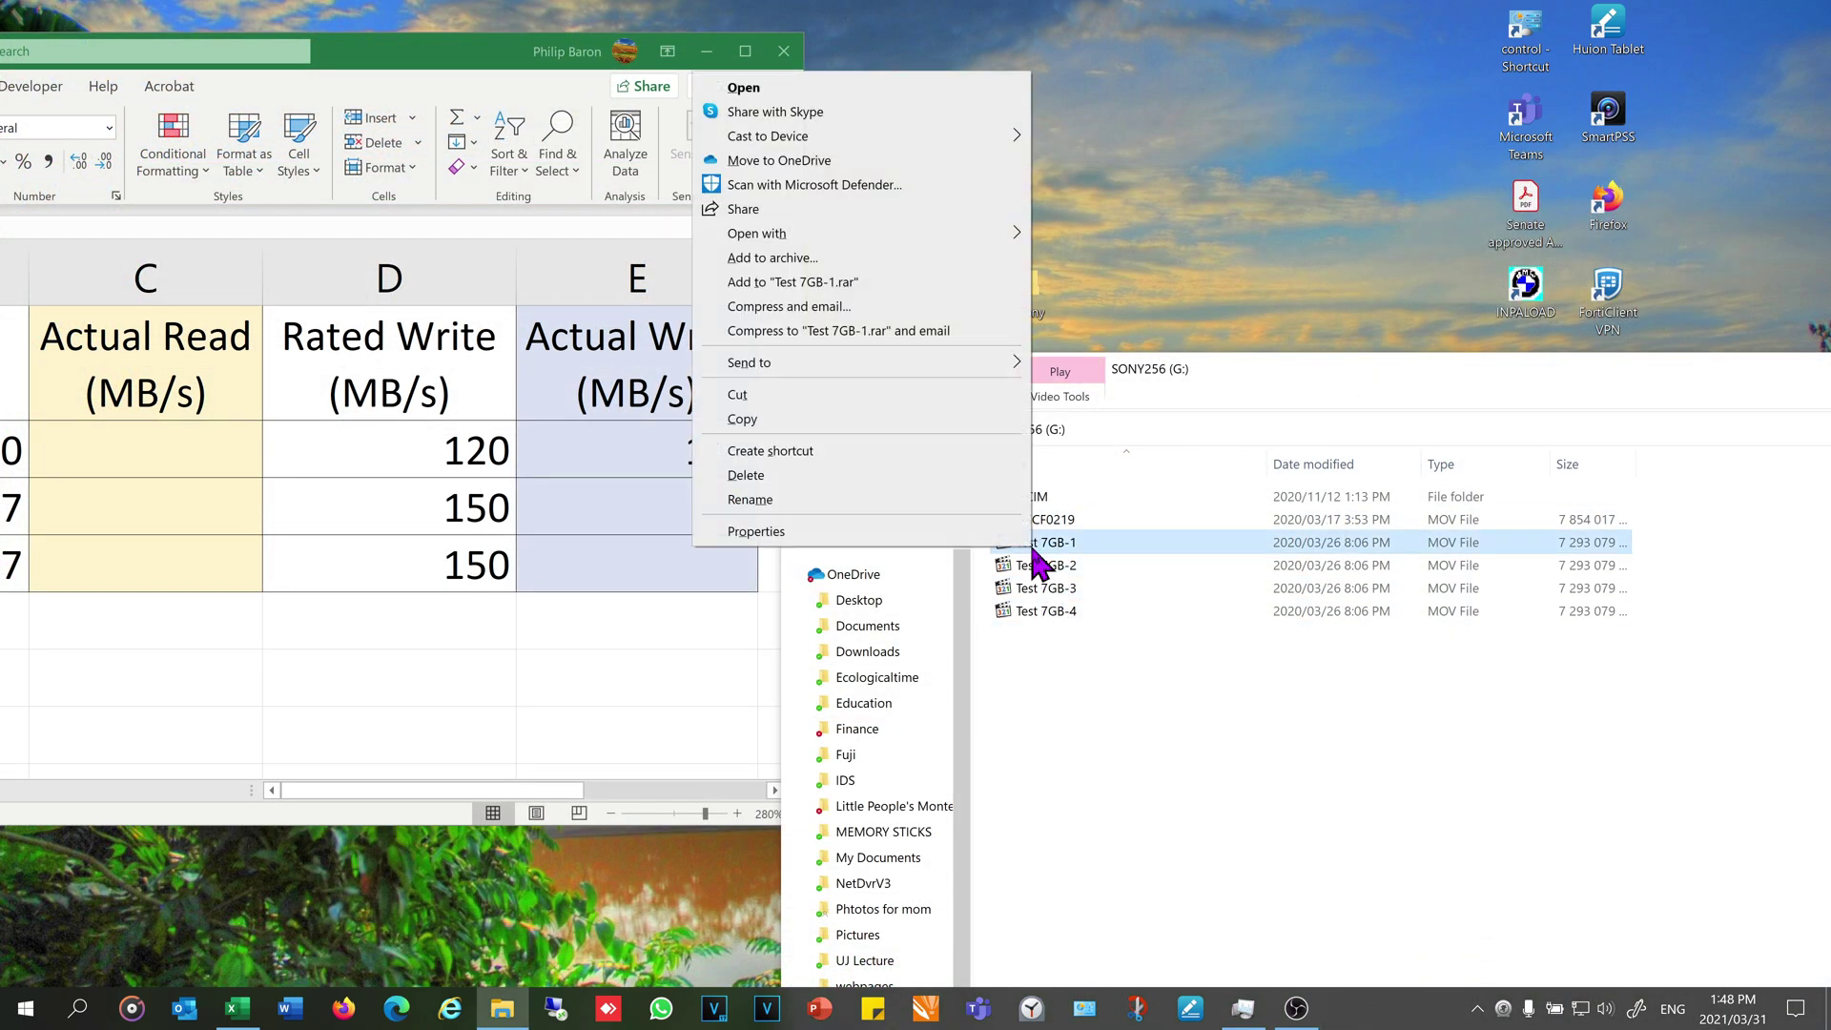
{"action": "left_click", "coordinate": [963, 420]}
{"action": "right_click", "coordinate": [1028, 303]}
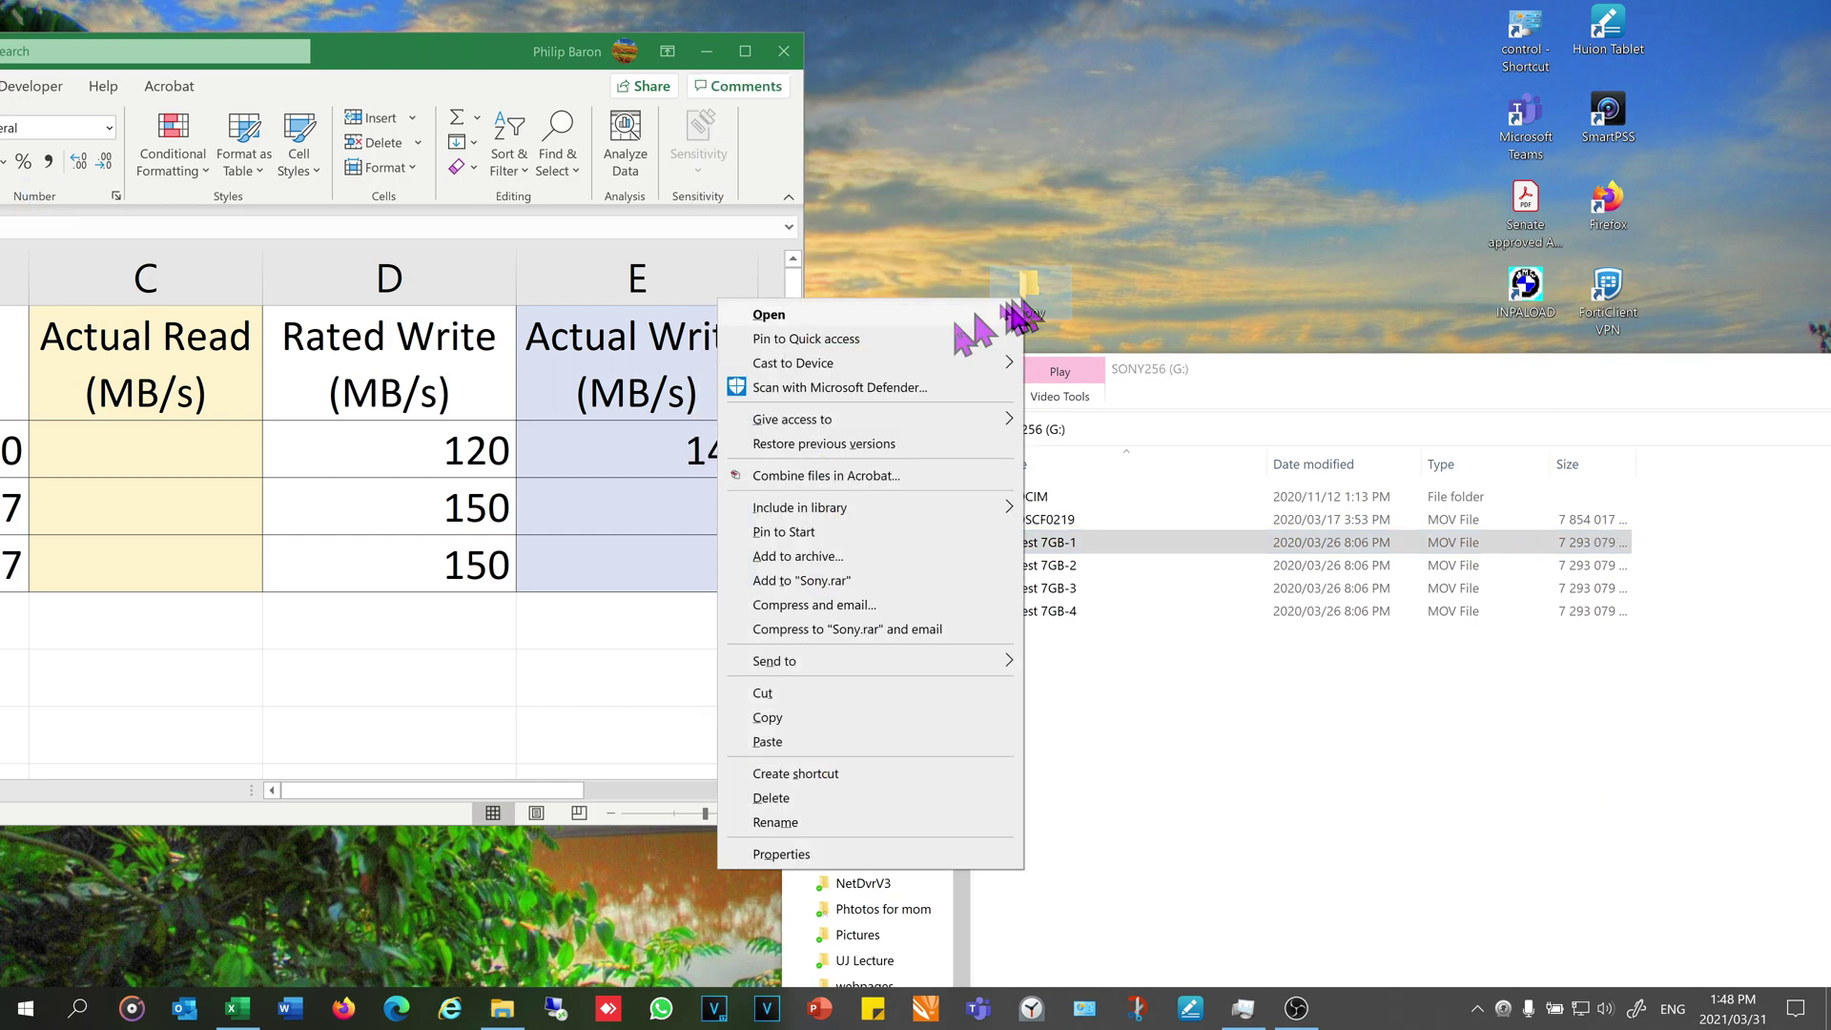
{"action": "left_click", "coordinate": [768, 742]}
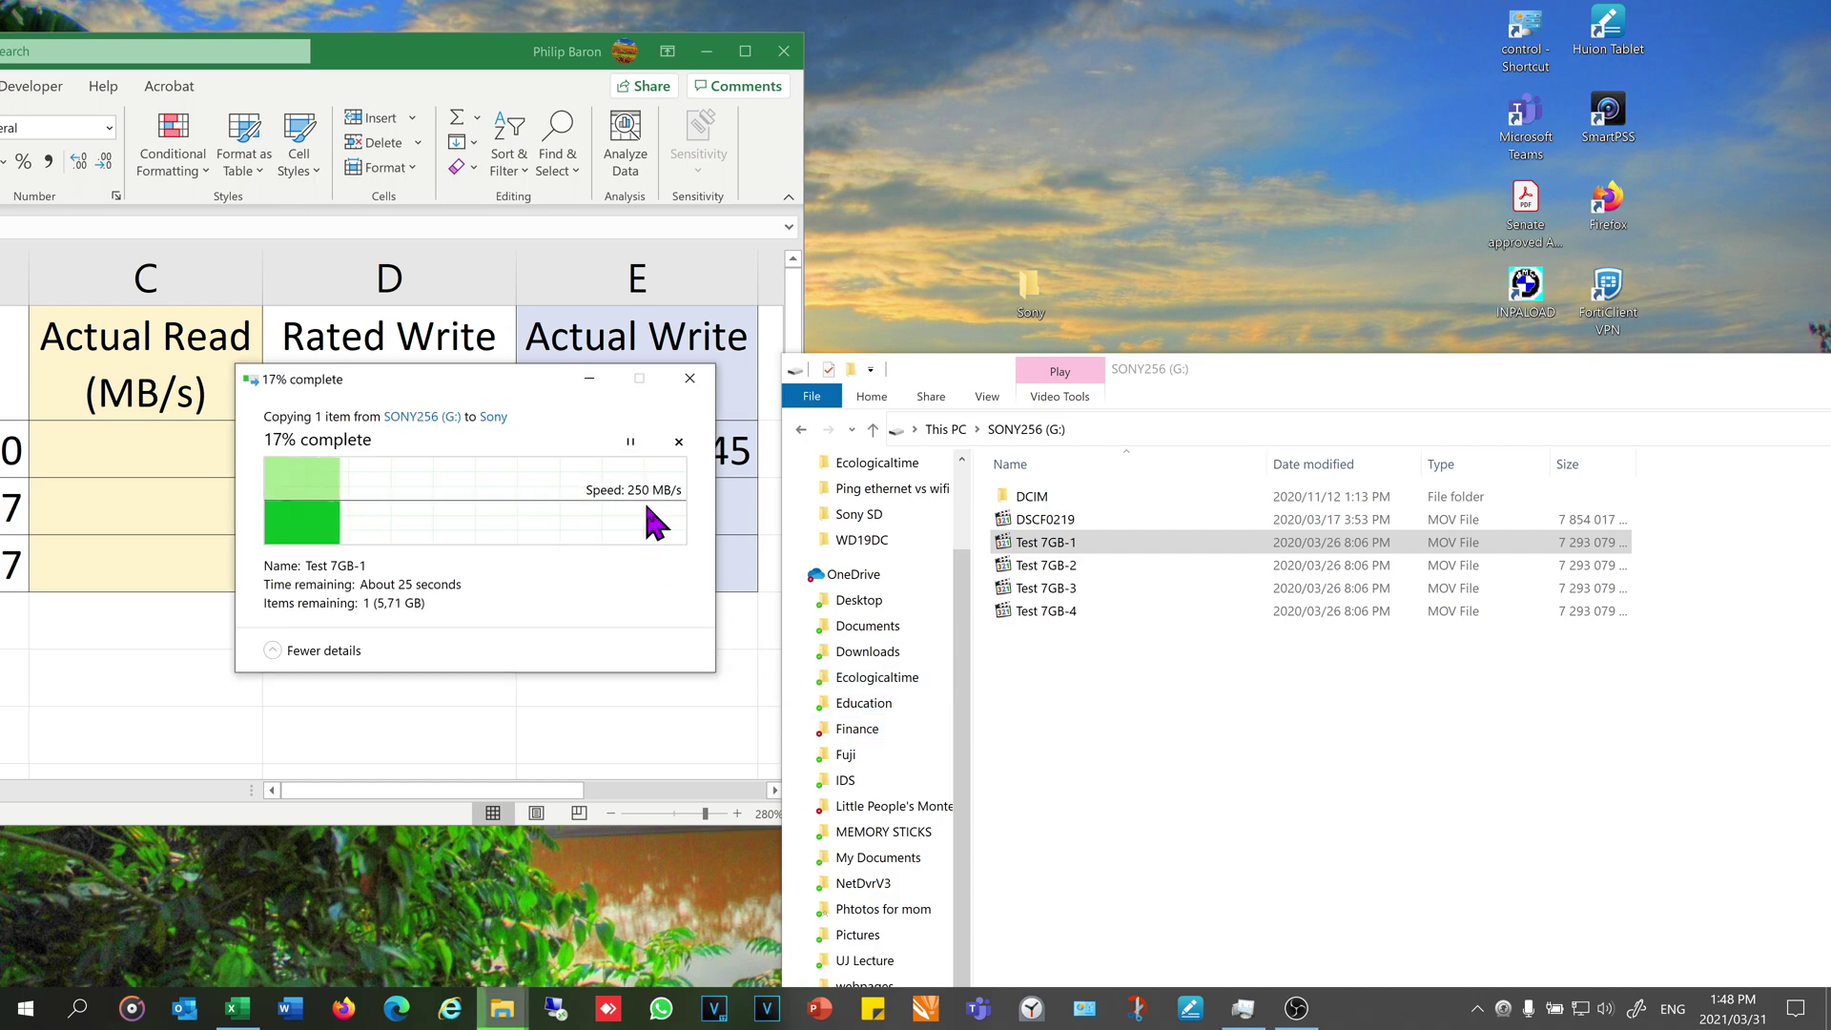
{"action": "left_click", "coordinate": [631, 443]}
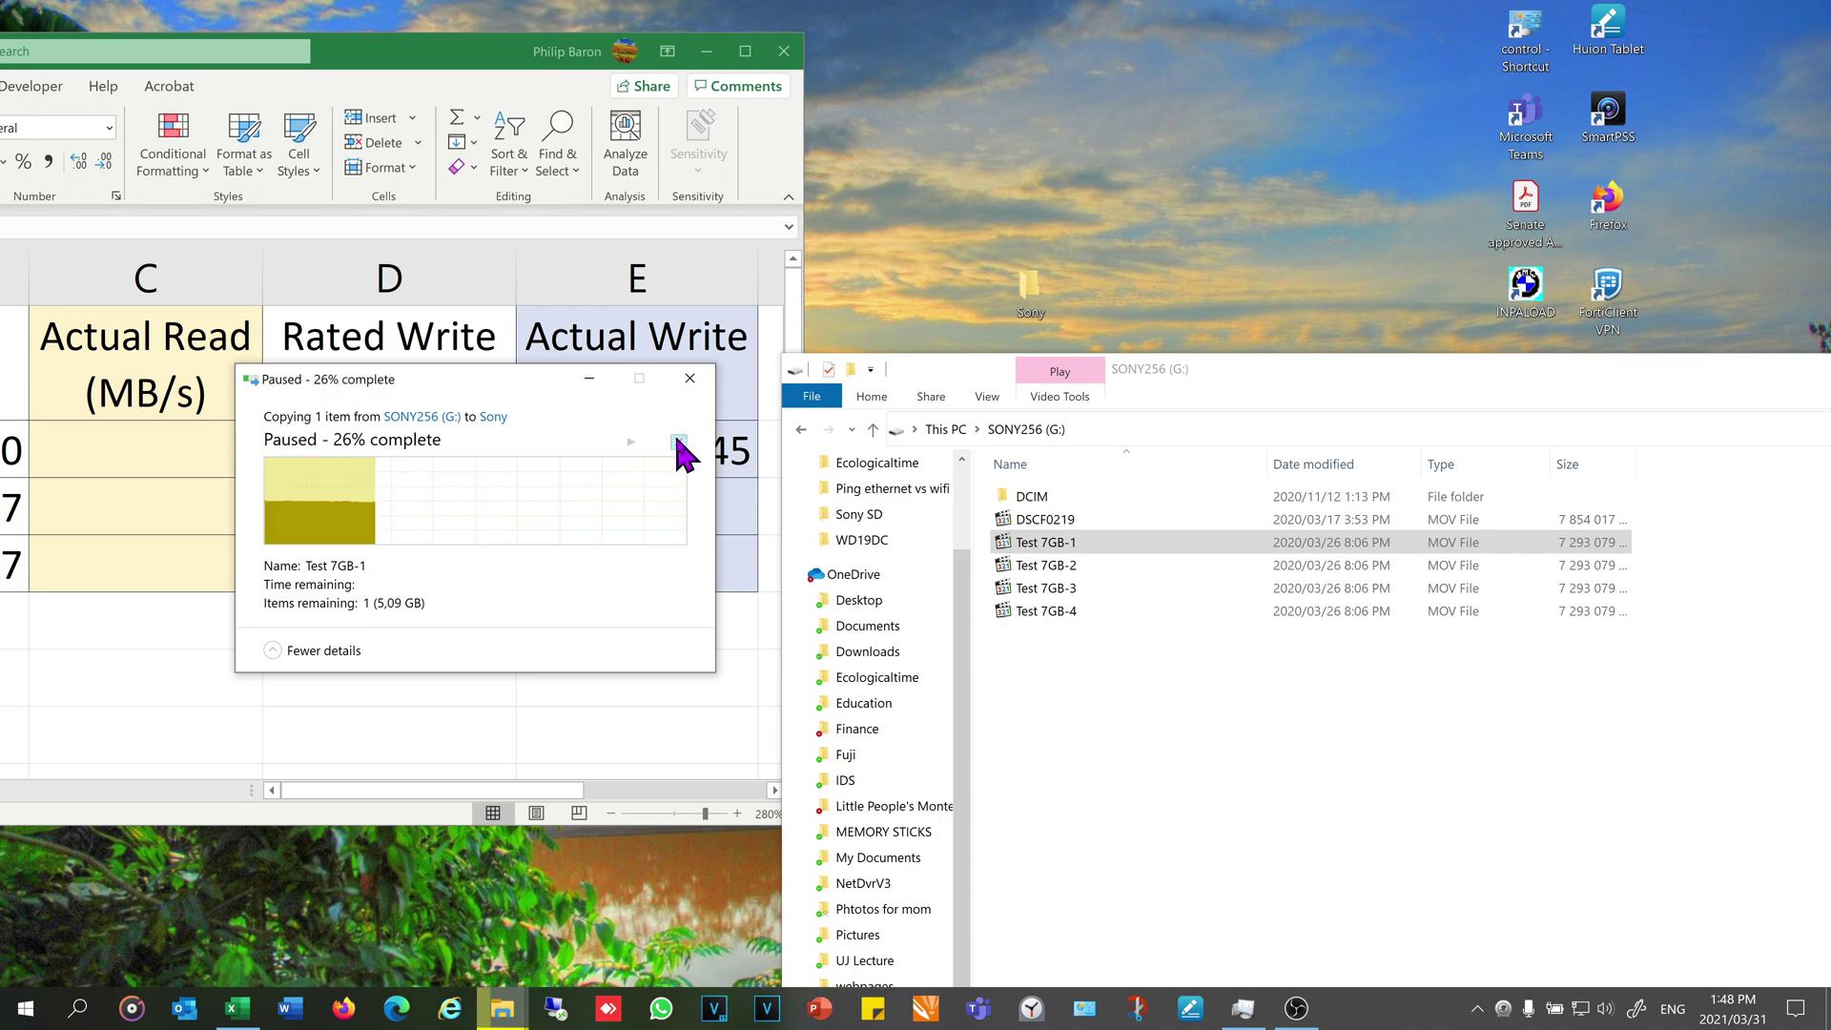
{"action": "left_click", "coordinate": [678, 443]}
Copy Test 7GB-1 from the SONY256 (G:) card into the desktop's Sony folder, pausing and resuming the transfer partway
{"action": "left_click", "coordinate": [1037, 543]}
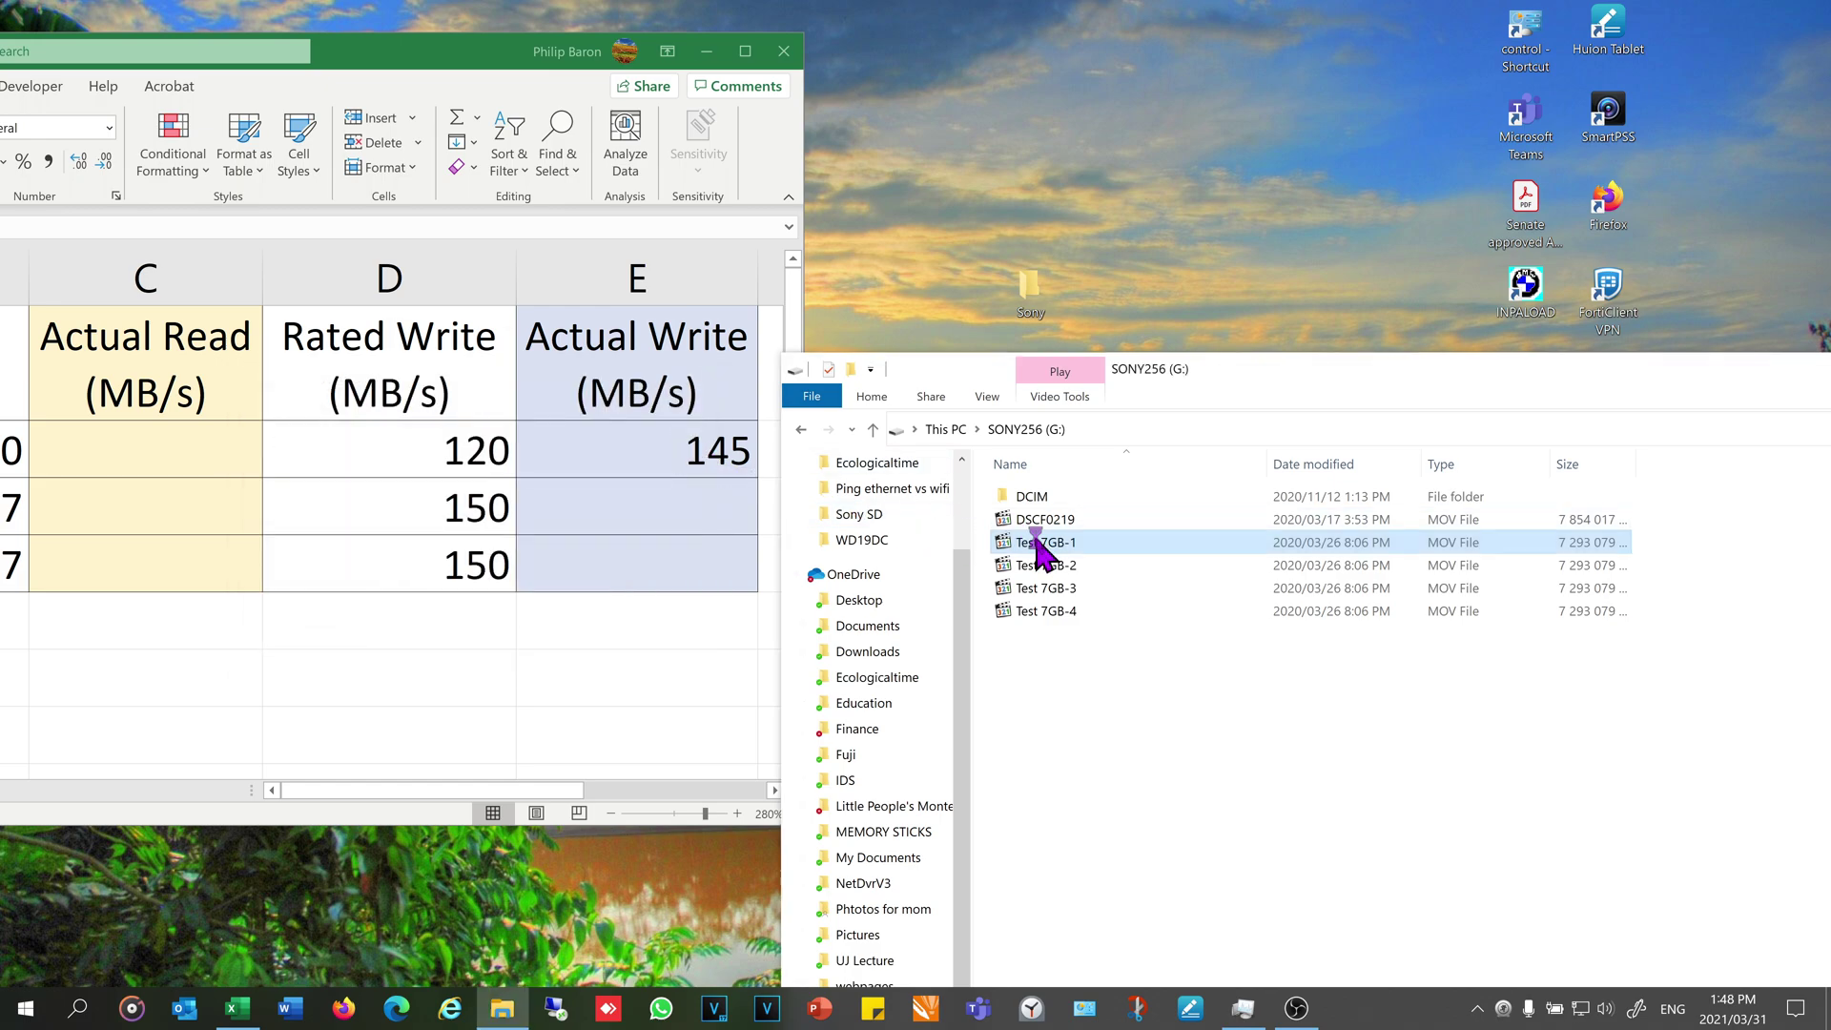
{"action": "right_click", "coordinate": [1037, 543]}
{"action": "left_click", "coordinate": [882, 408]}
{"action": "left_click", "coordinate": [1030, 298]}
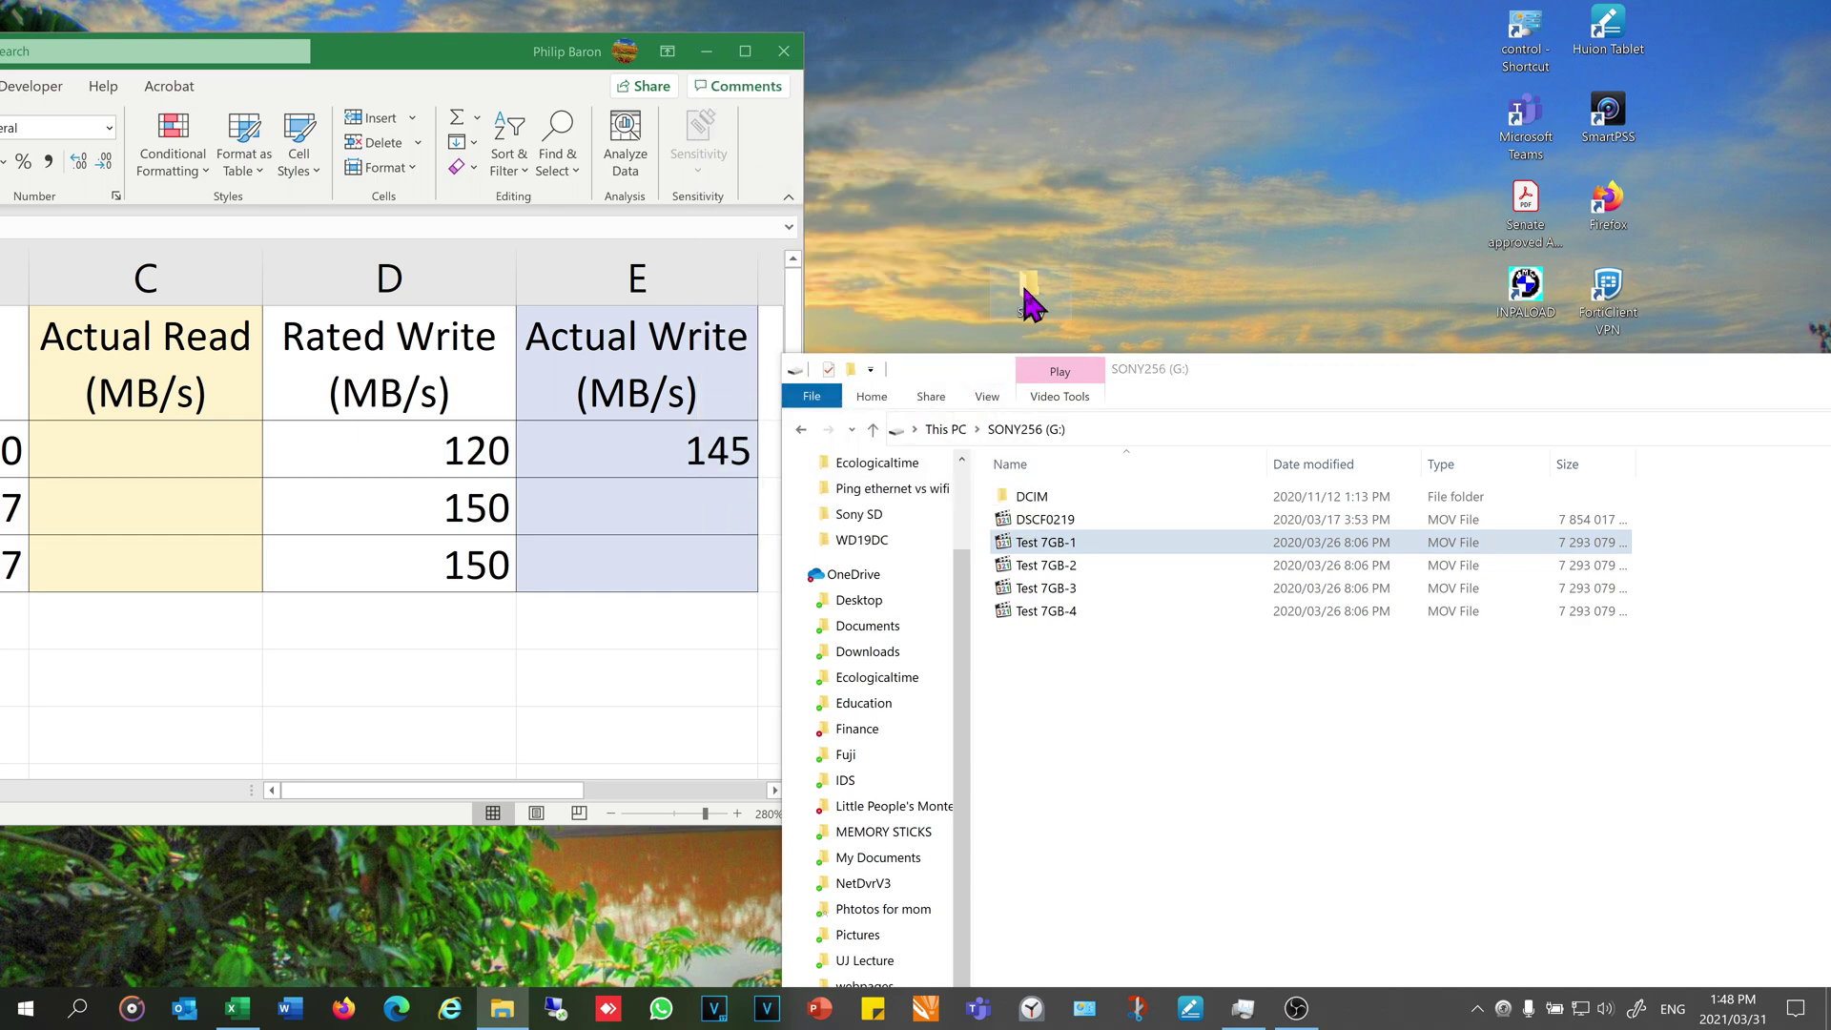
{"action": "right_click", "coordinate": [1030, 304]}
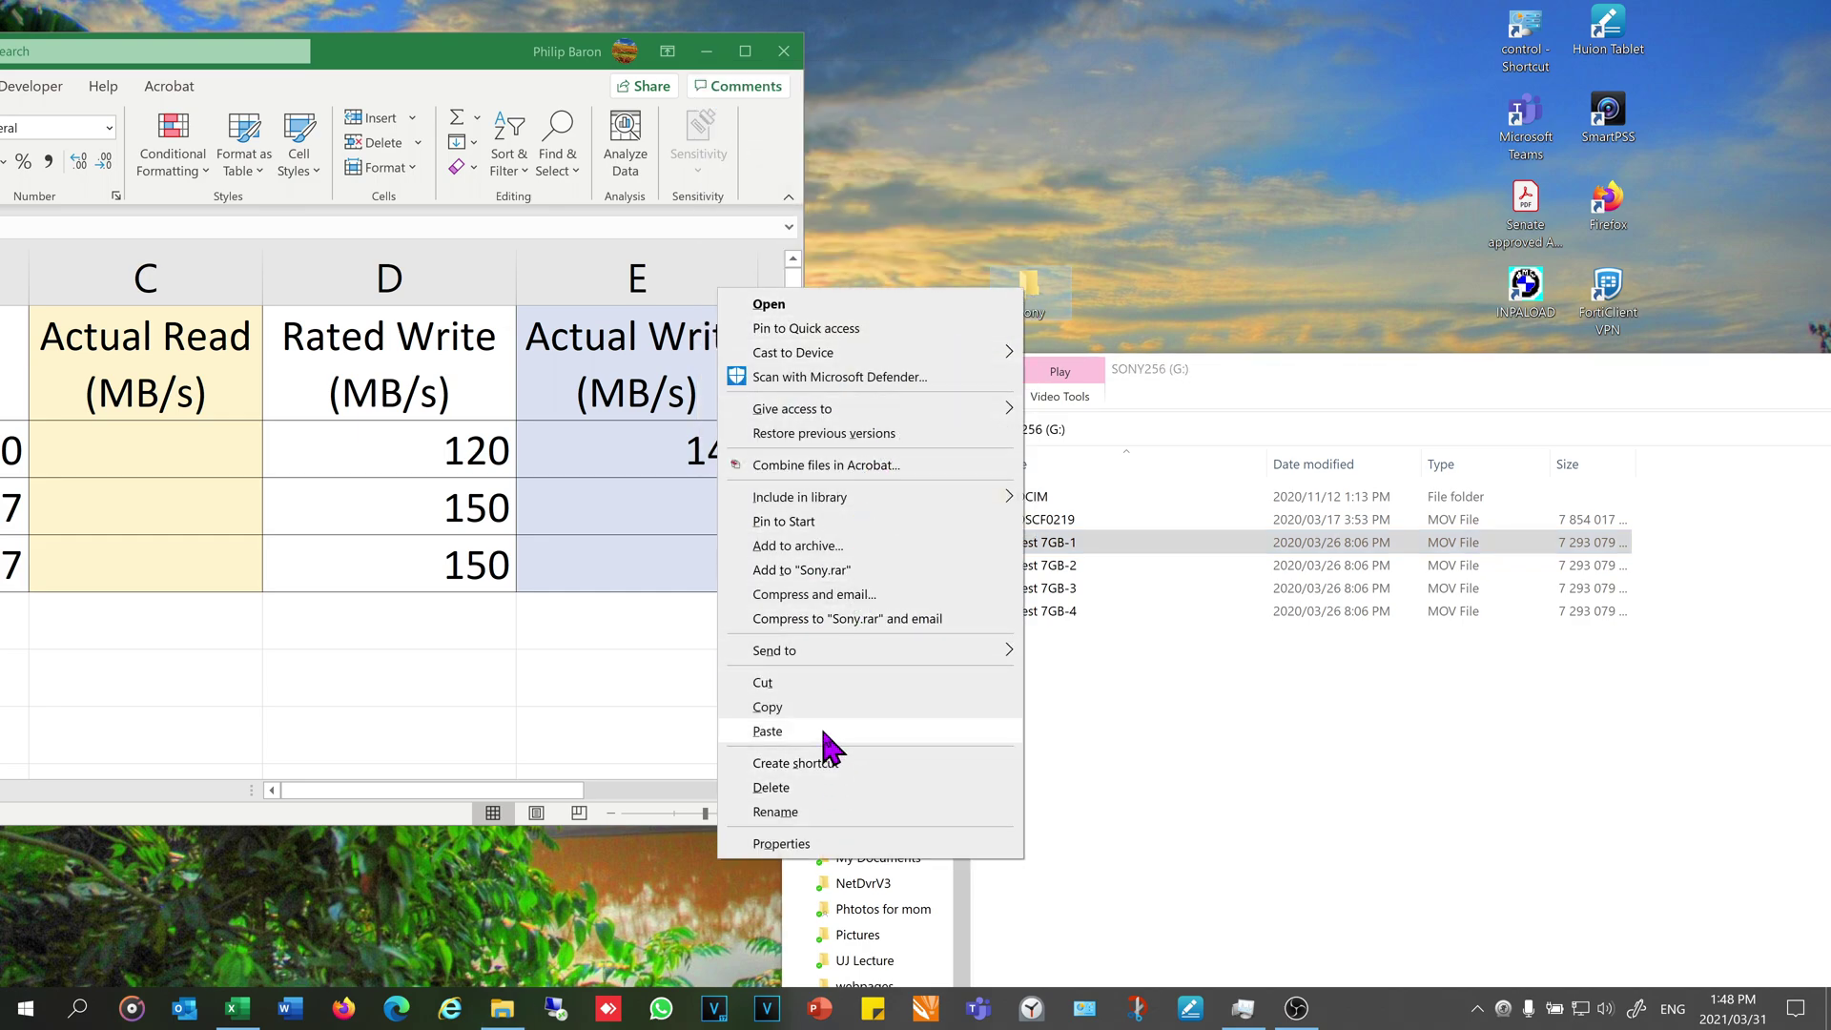
{"action": "left_click", "coordinate": [824, 732]}
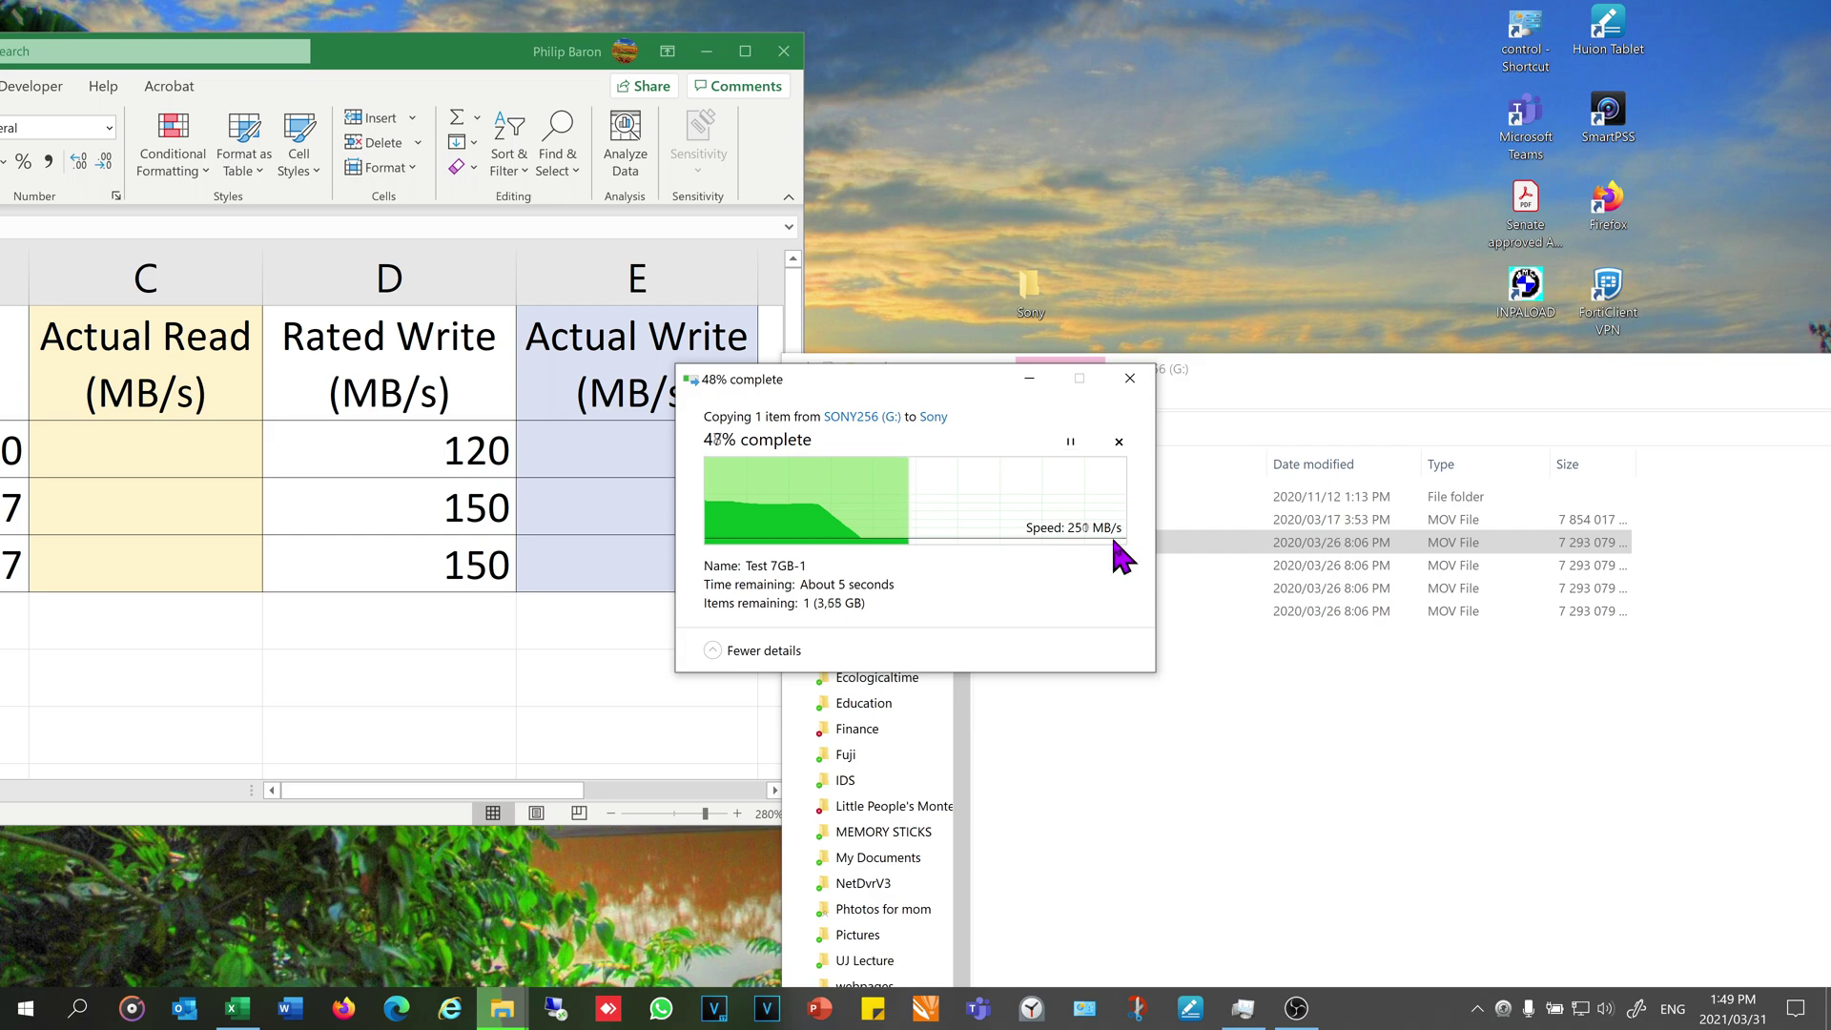
{"action": "left_click", "coordinate": [1071, 441]}
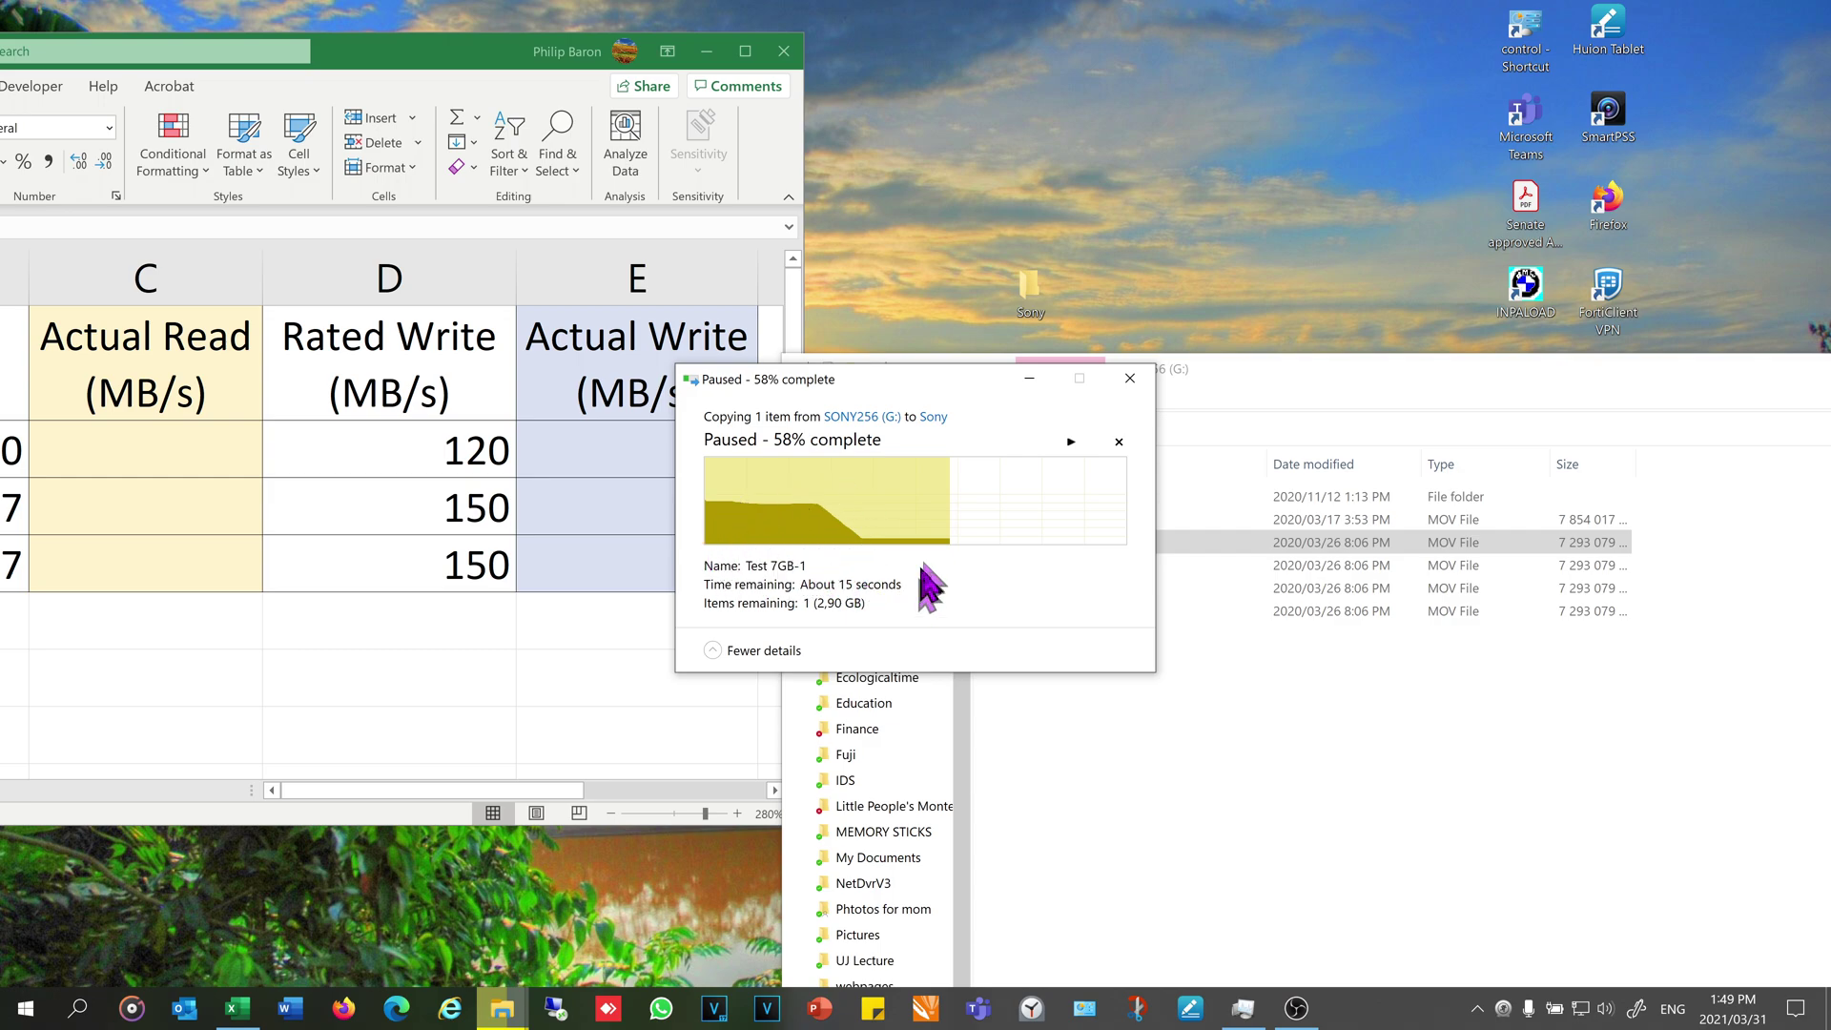
{"action": "left_click", "coordinate": [1071, 443]}
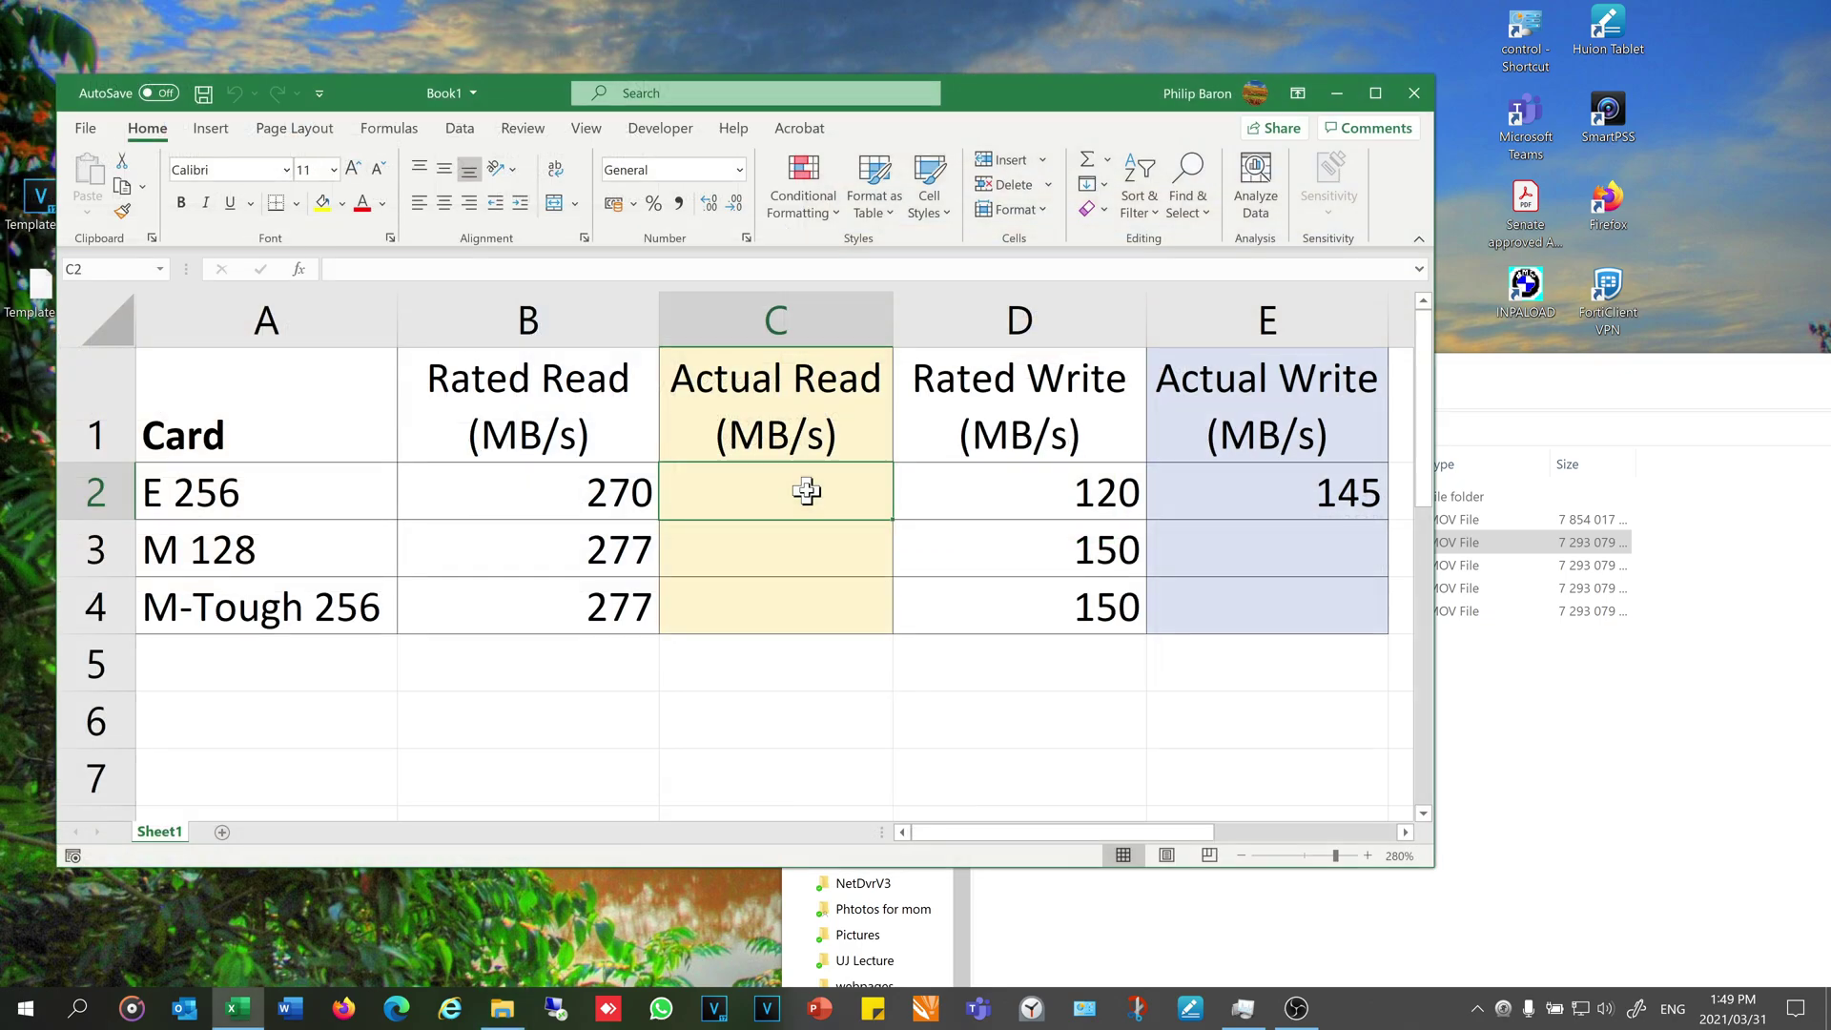
Enter 255 as the actual read speed of the E 256 card and reposition the spreadsheet window
{"action": "type", "text": "255"}
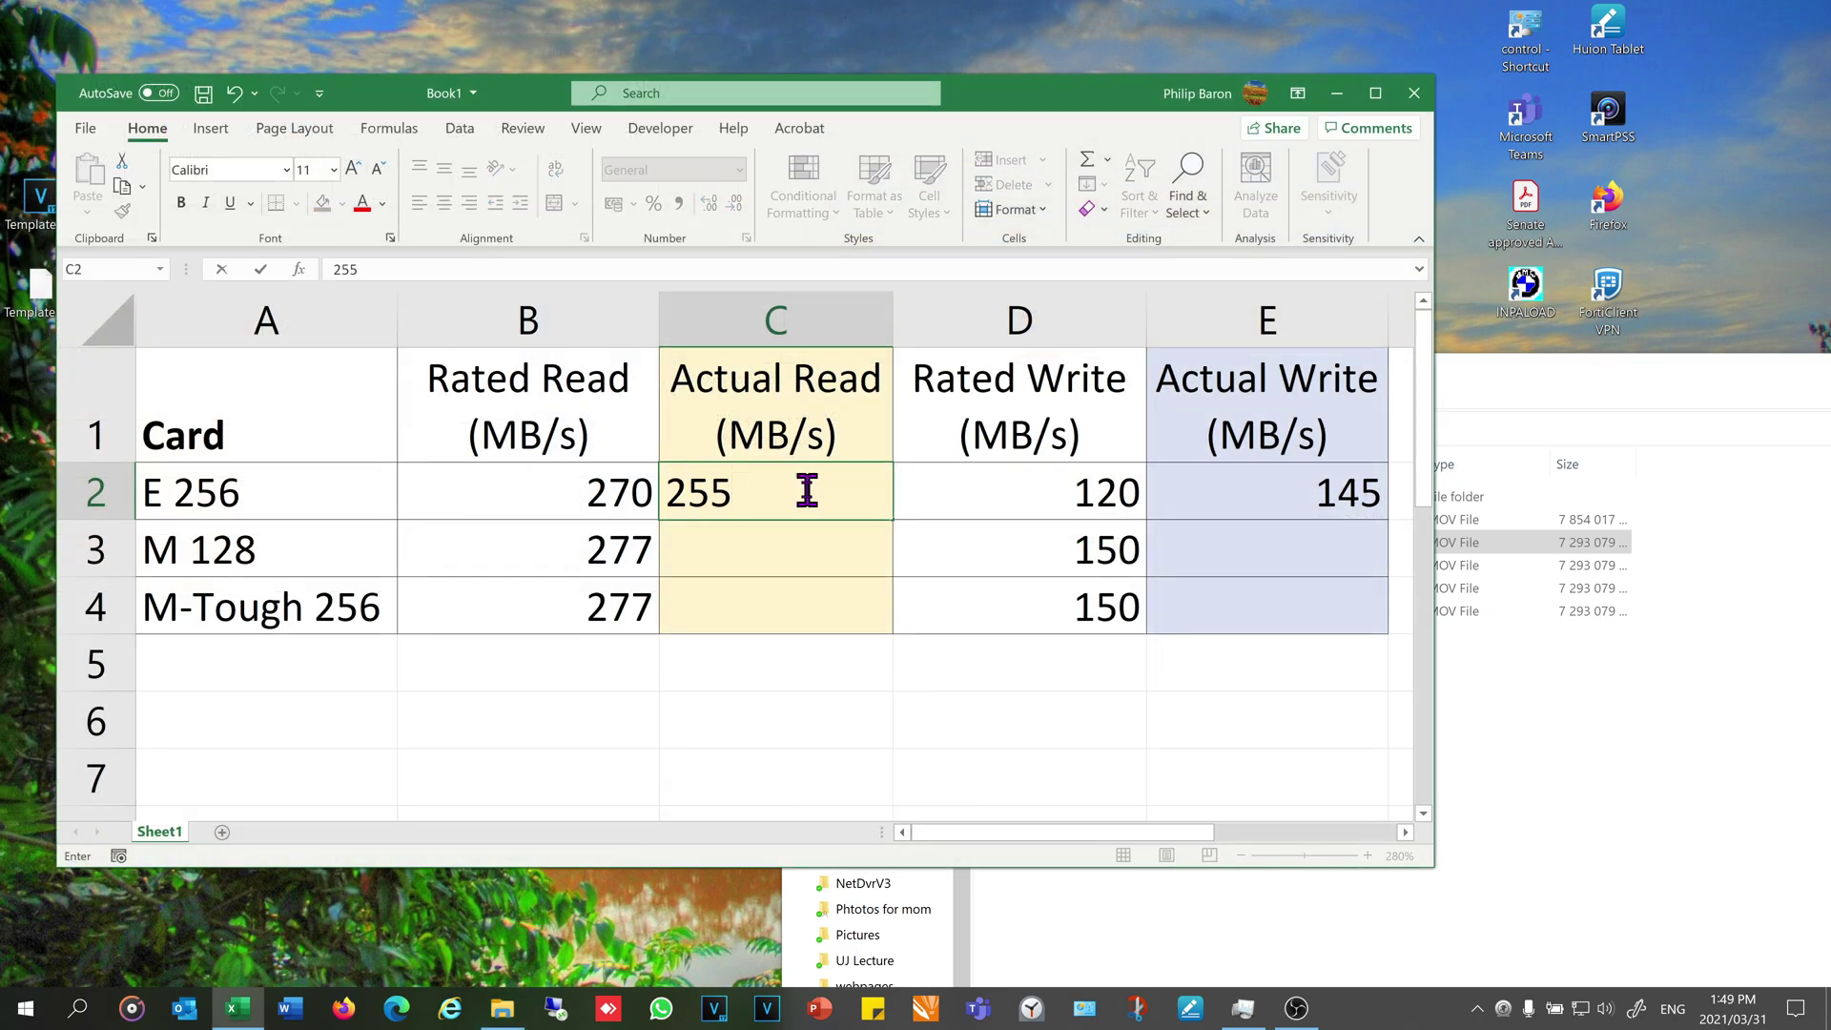
{"action": "key", "text": "Return"}
{"action": "left_click_drag", "start_coordinate": [1069, 105], "coordinate": [1063, 66]}
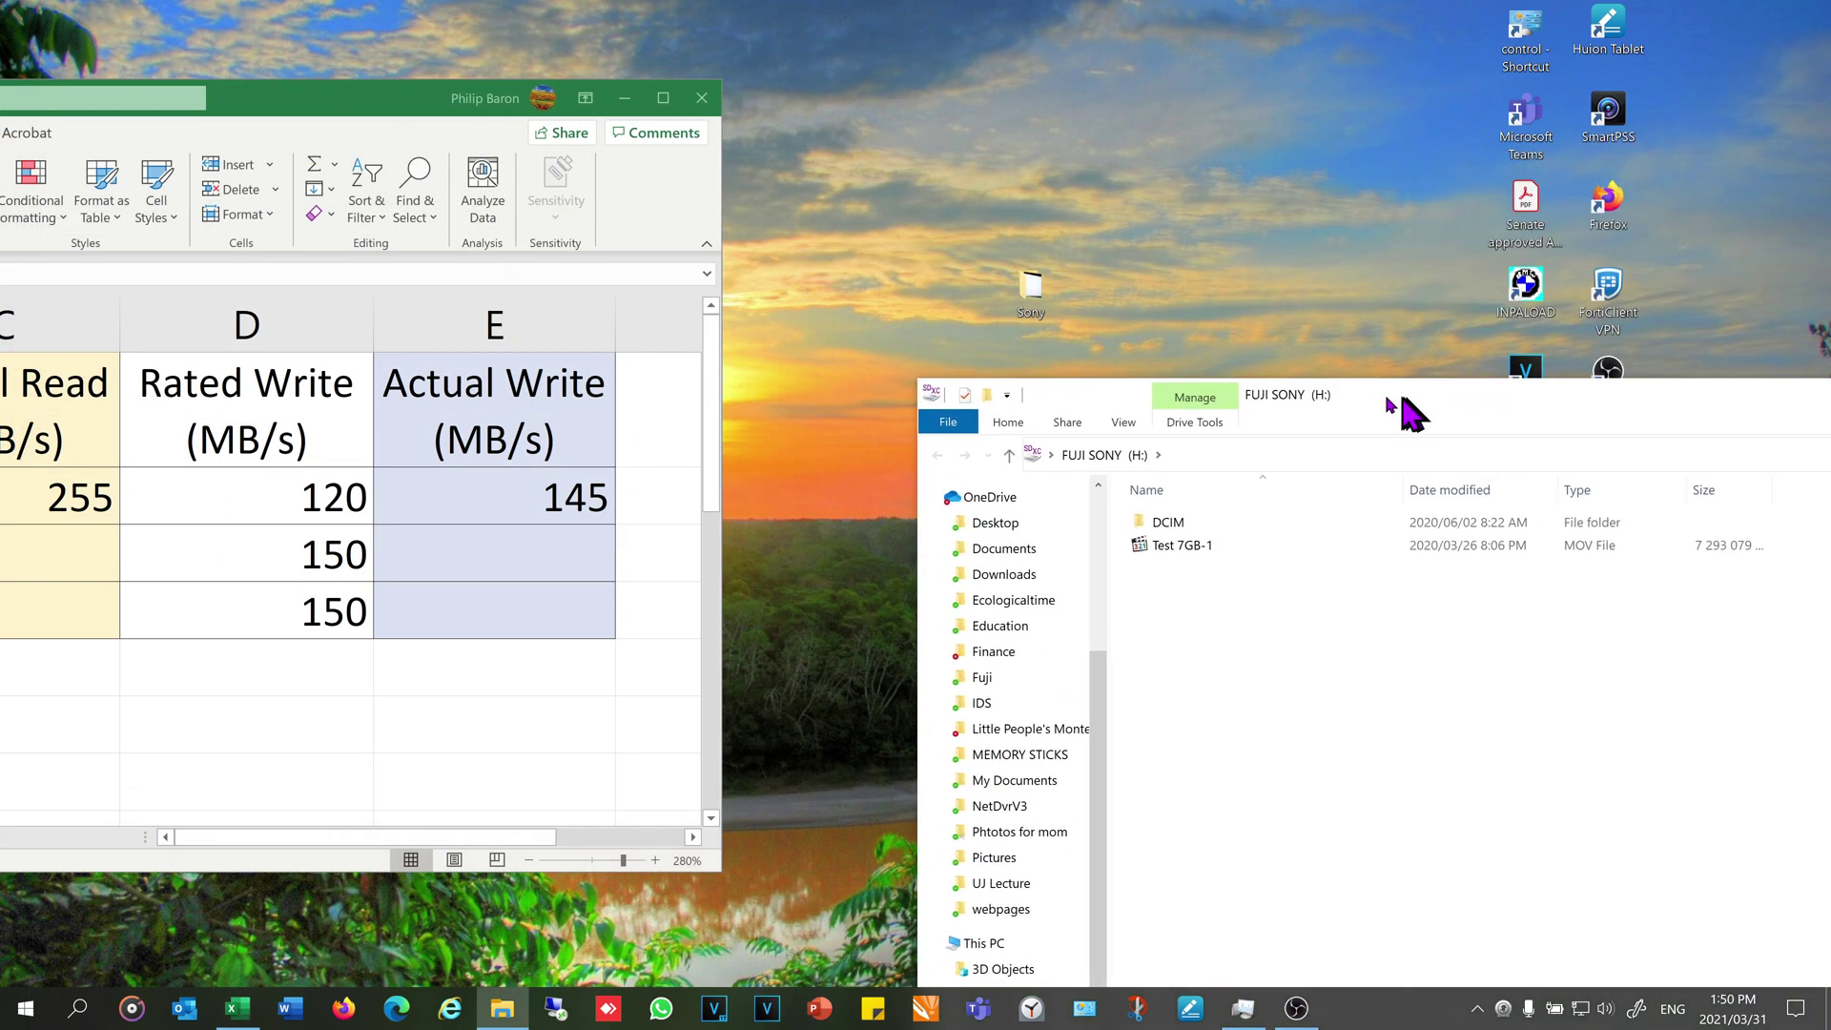
Copy Test 7GB-1 from the FUJI SONY (H:) card into the desktop's Sony folder, replacing the existing file
{"action": "left_click_drag", "start_coordinate": [1401, 400], "coordinate": [1371, 401]}
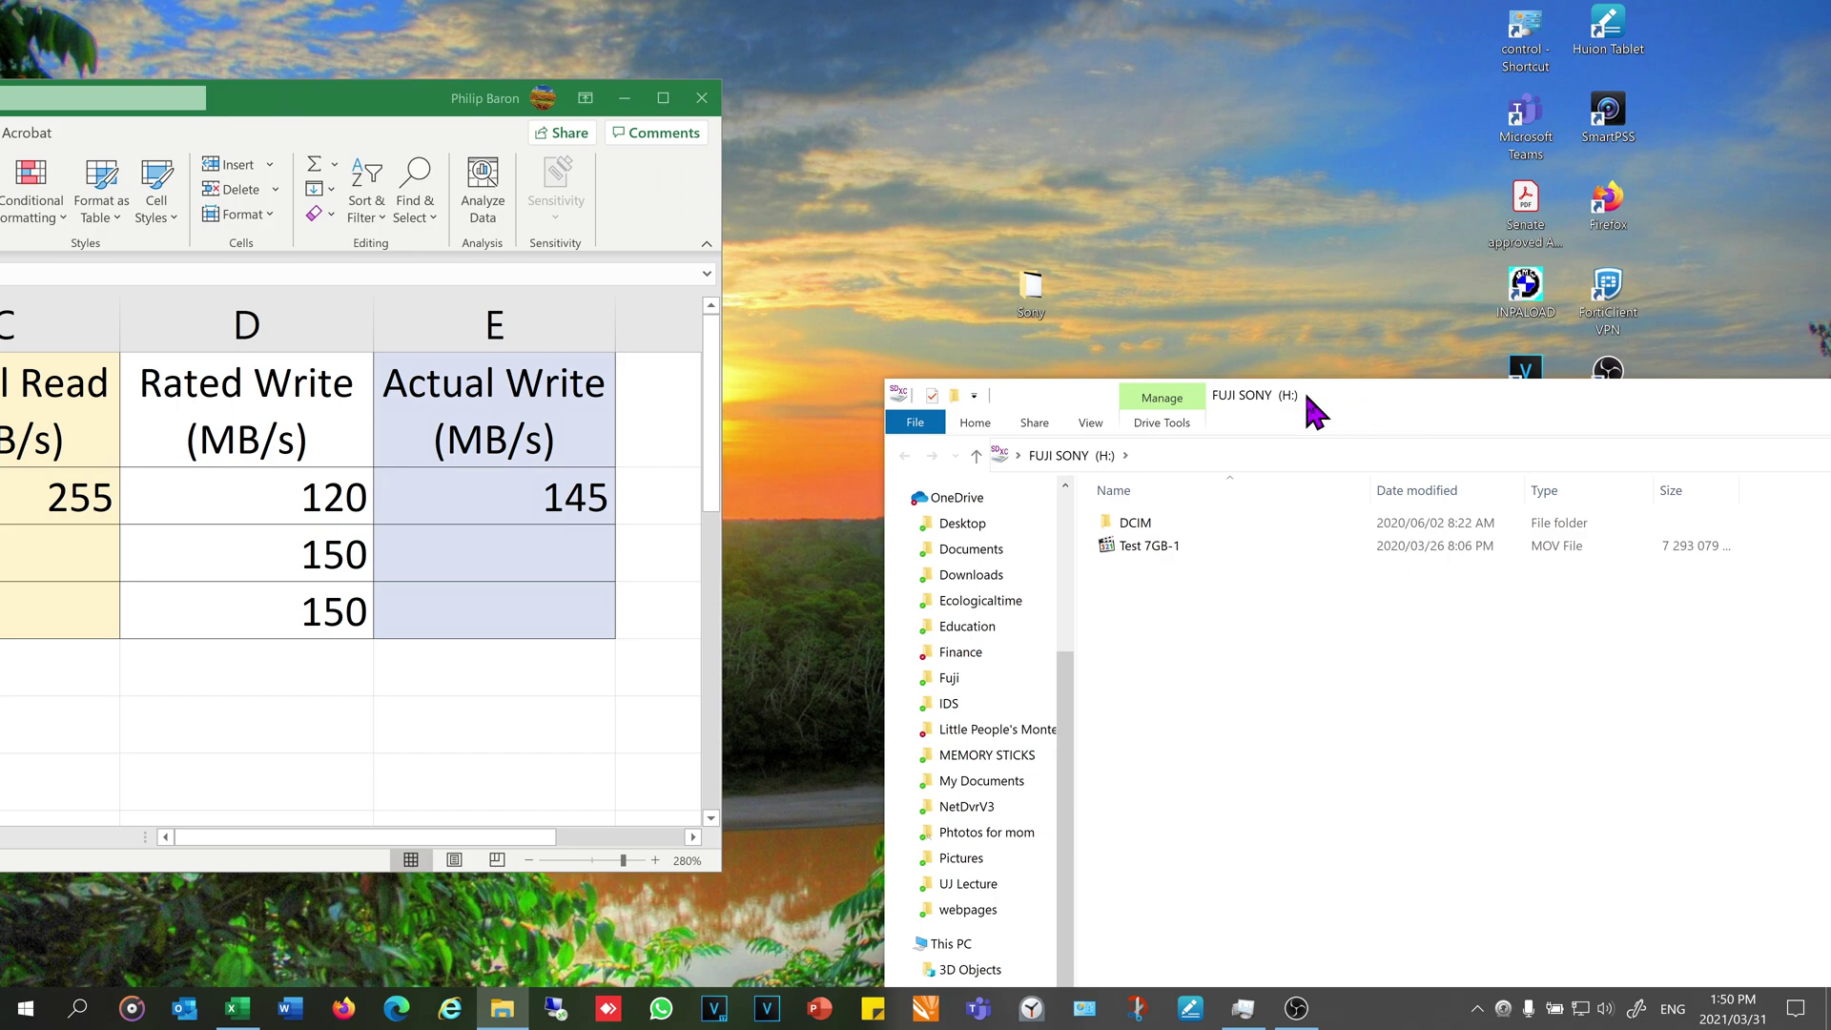
{"action": "right_click", "coordinate": [1157, 551]}
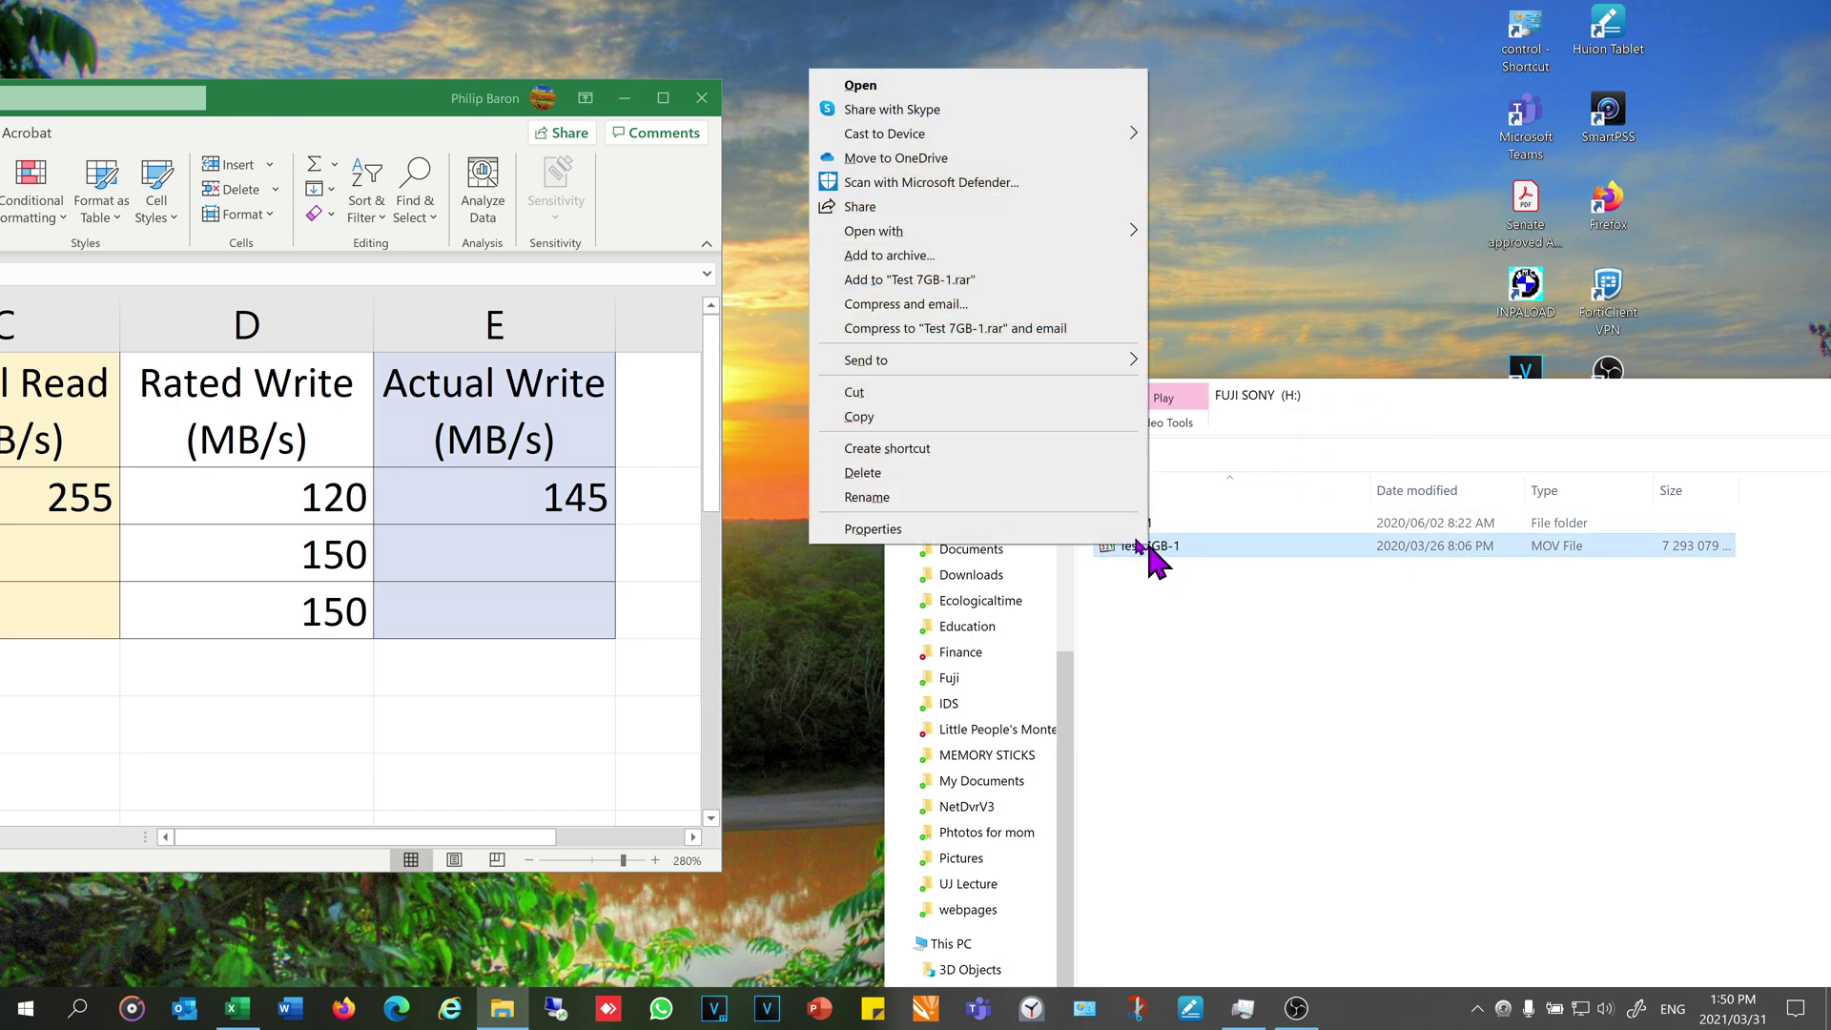
{"action": "left_click", "coordinate": [969, 417]}
{"action": "right_click", "coordinate": [1035, 300]}
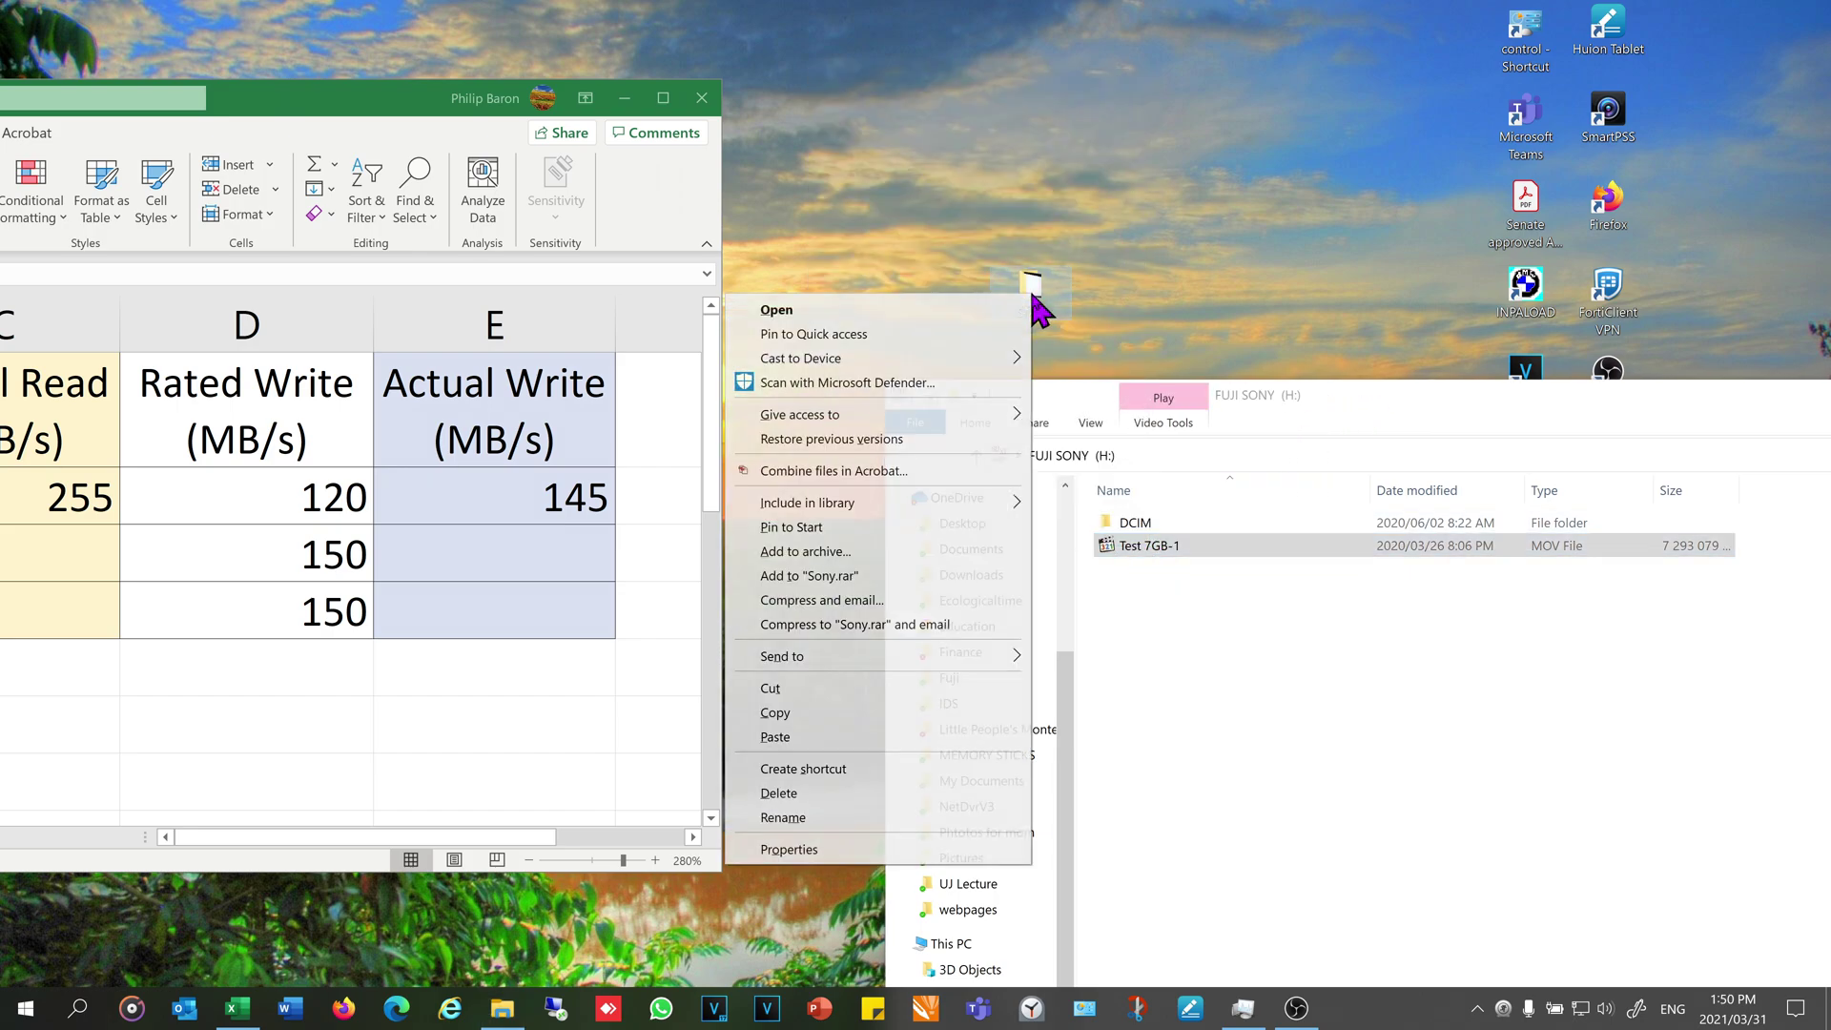
{"action": "left_click", "coordinate": [774, 737]}
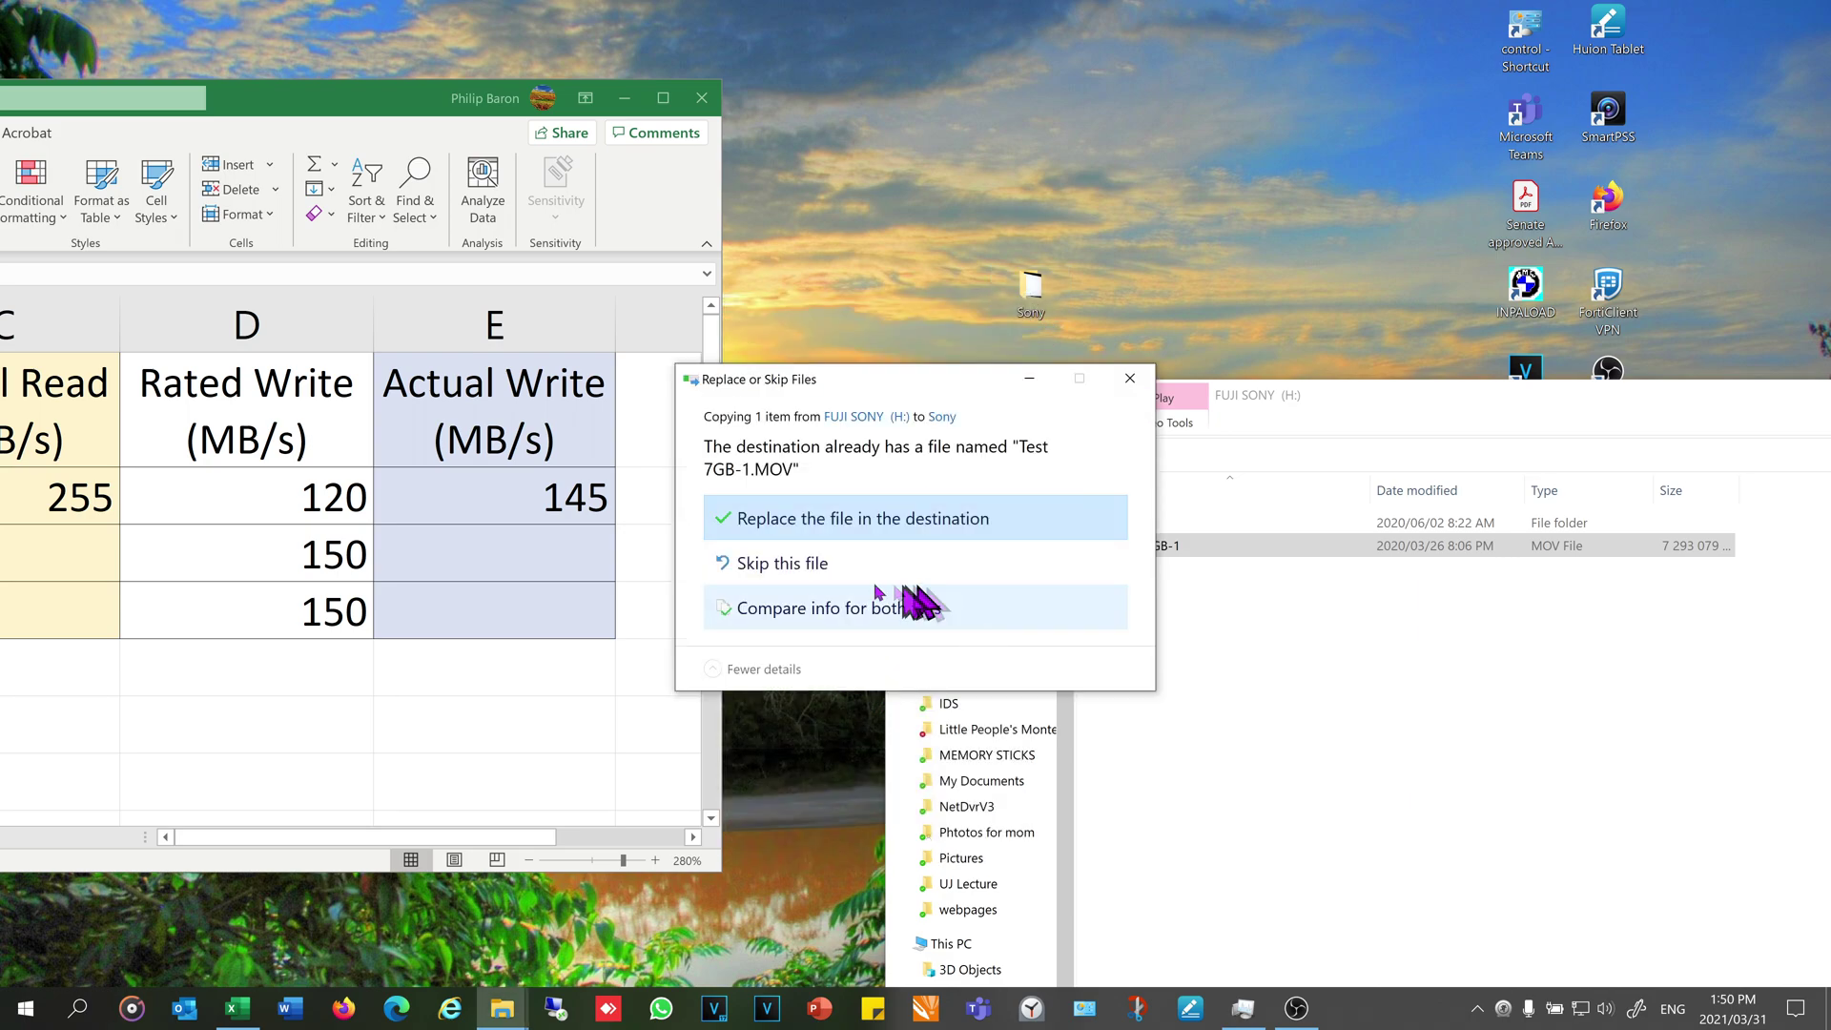
{"action": "left_click", "coordinate": [846, 525]}
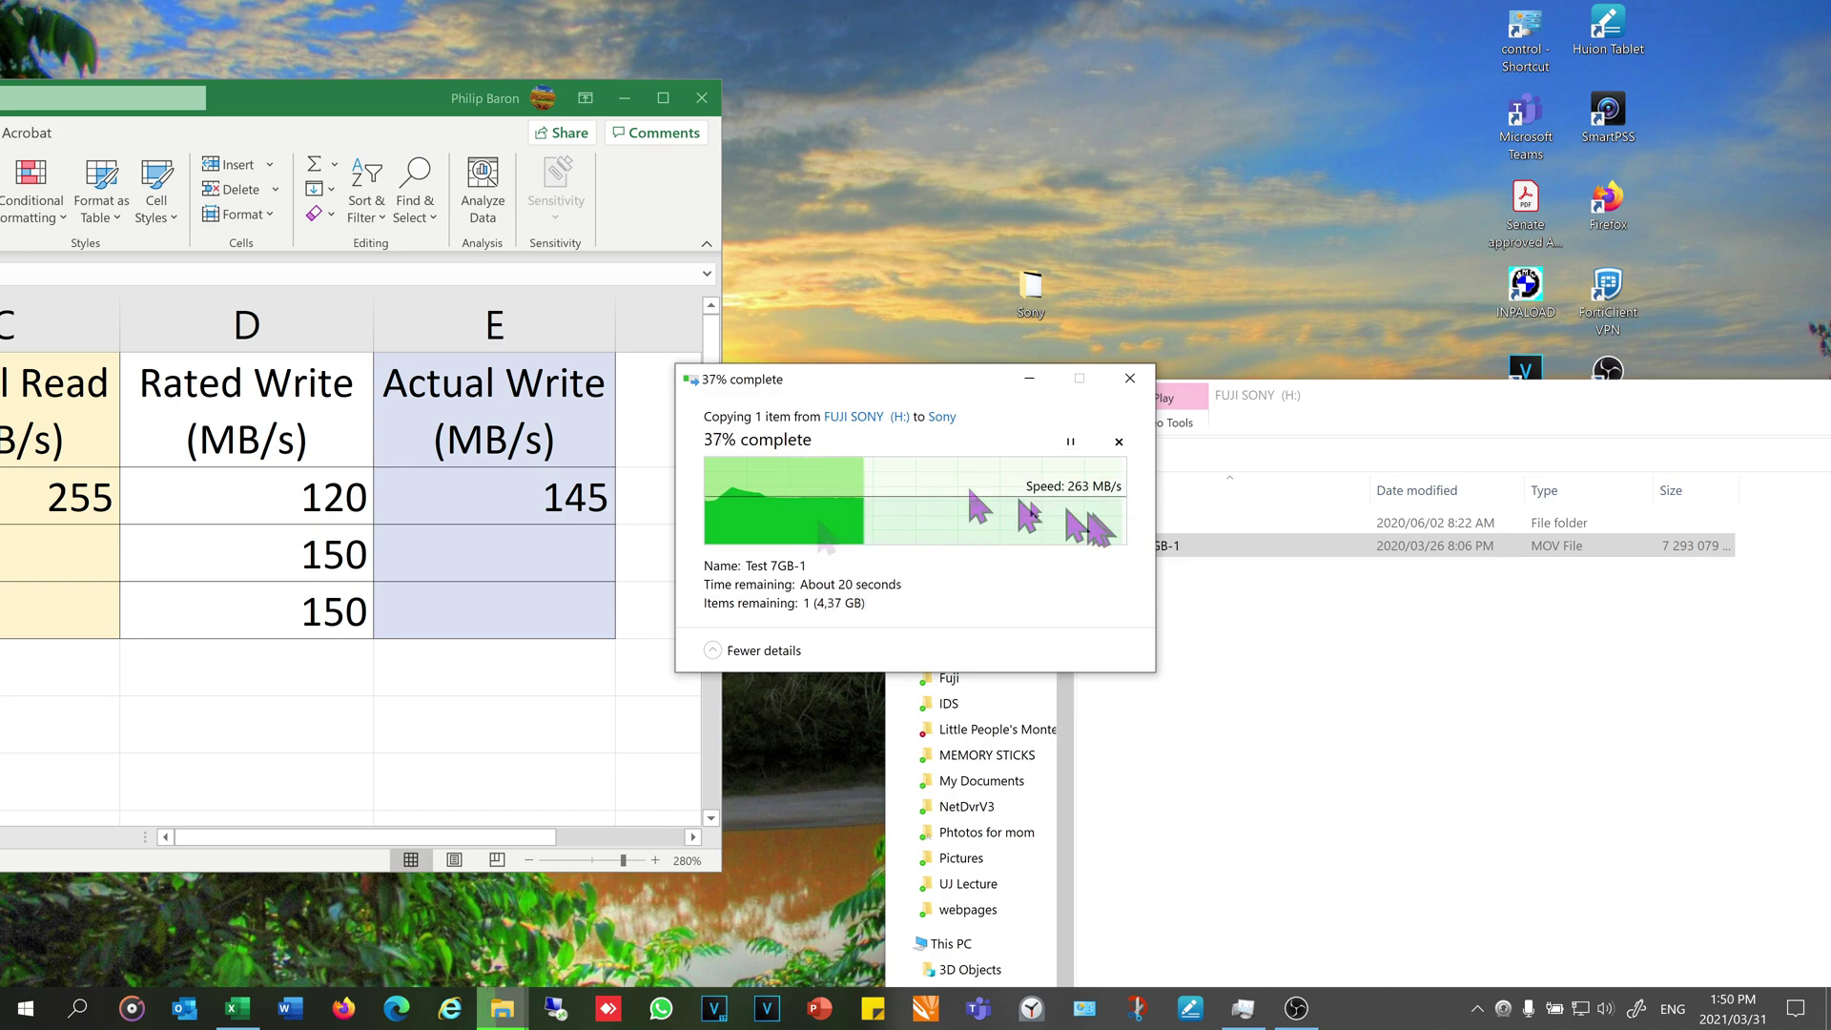
Record 264 as the actual read speed and 158 as the actual write speed of the M 128 card
{"action": "mouse_move", "coordinate": [394, 105]}
{"action": "left_mouse_down"}
{"action": "mouse_move", "coordinate": [1130, 103]}
{"action": "mouse_move", "coordinate": [376, 90]}
{"action": "left_mouse_up"}
{"action": "type", "text": "264"}
{"action": "key", "text": "Return"}
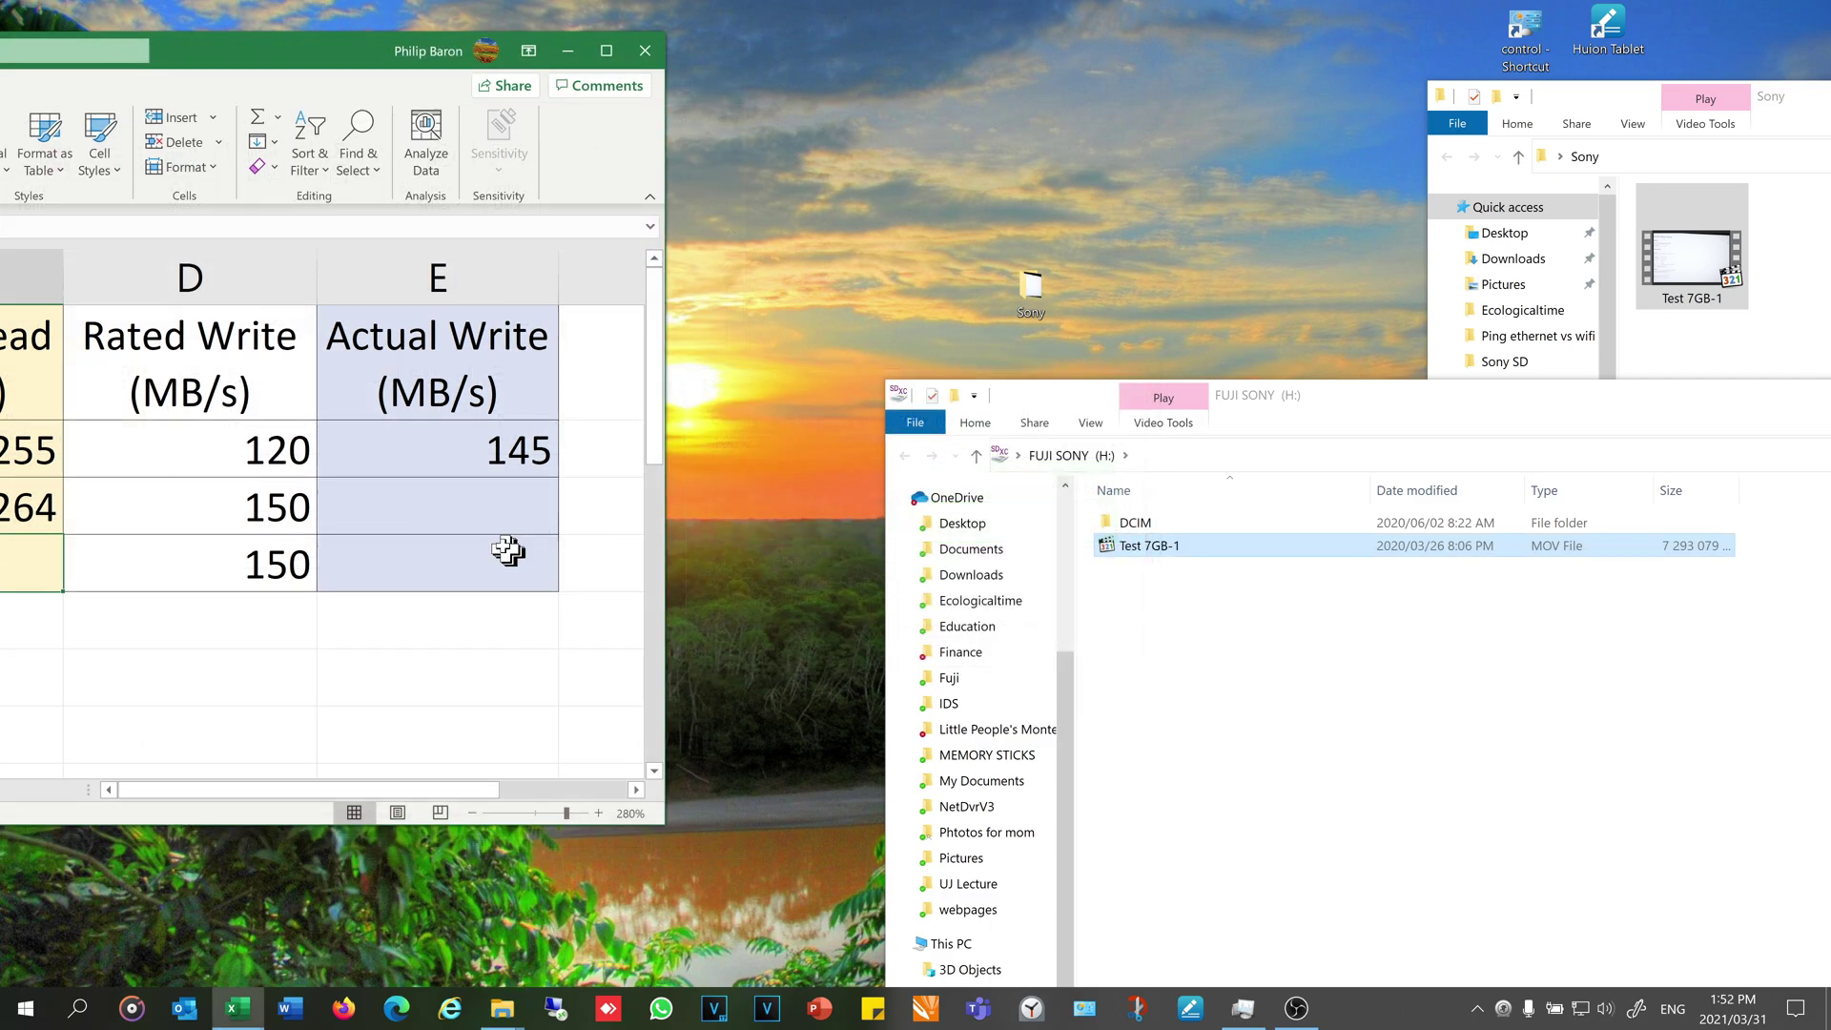
{"action": "left_click", "coordinate": [481, 518]}
{"action": "type", "text": "158"}
{"action": "key", "text": "Return"}
{"action": "left_click_drag", "start_coordinate": [320, 65], "coordinate": [1097, 68]}
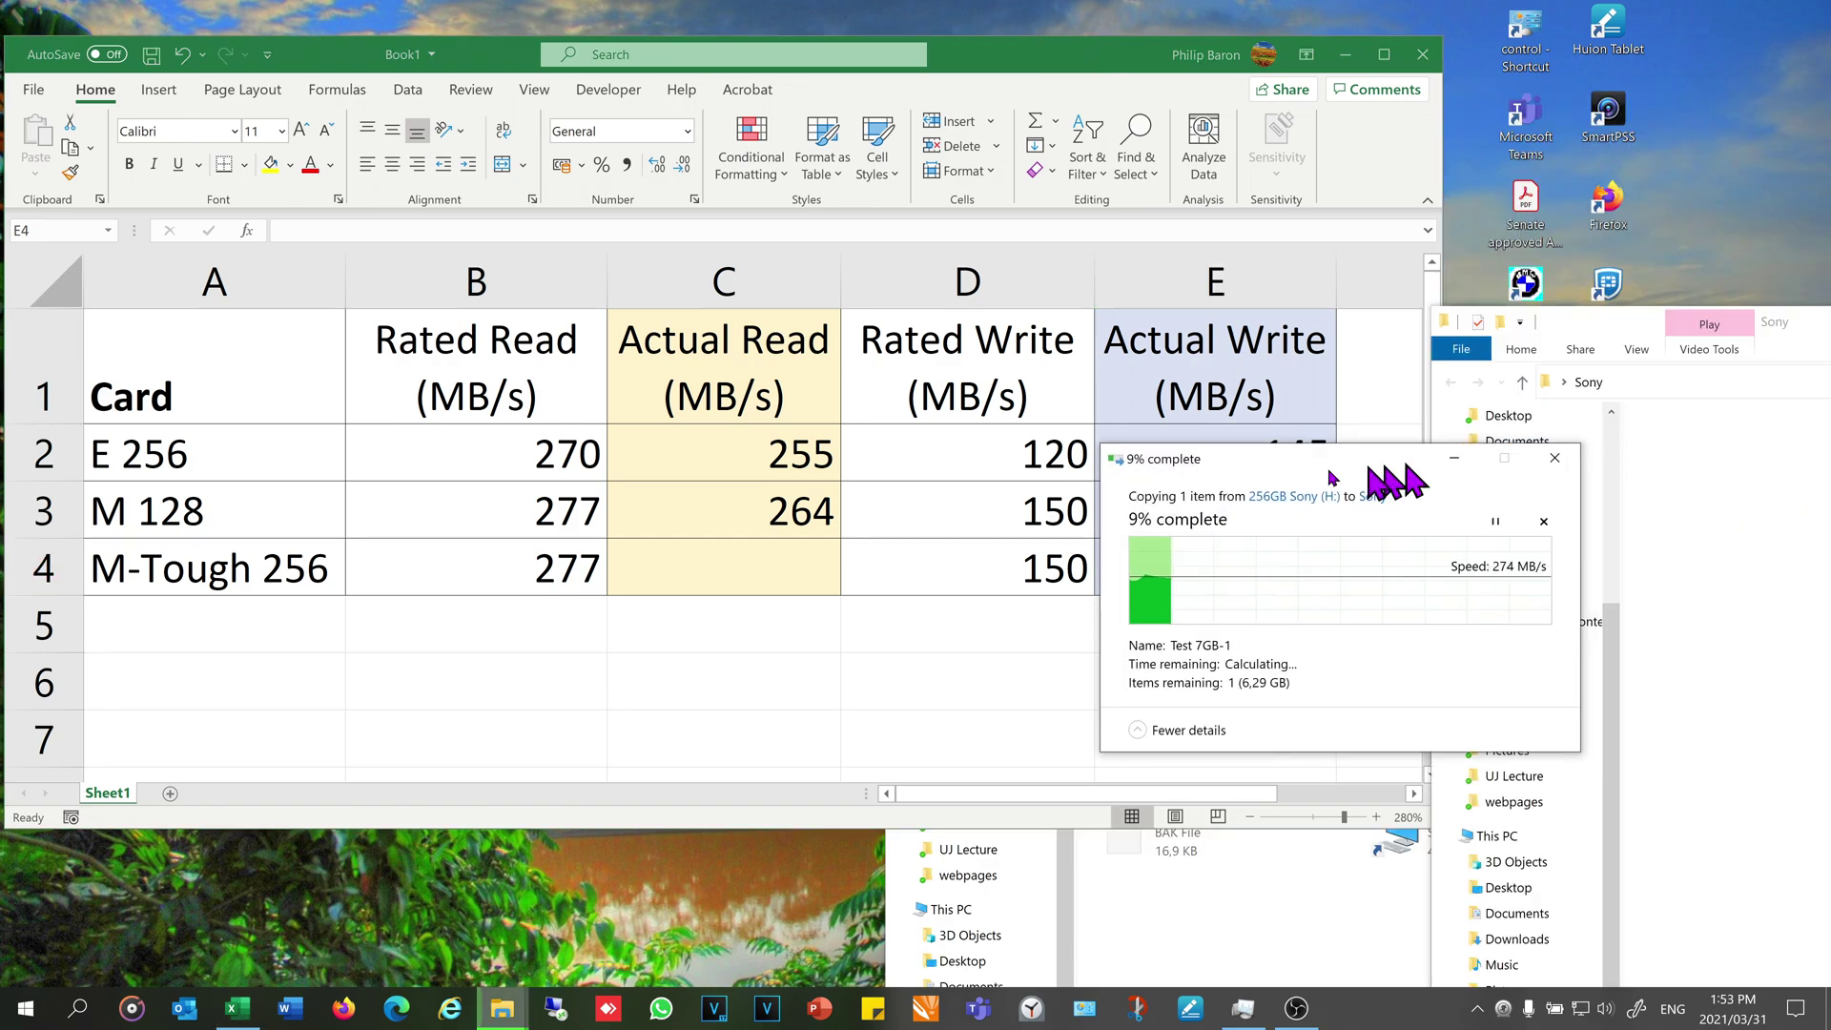
Record 259 as the actual read speed of the M-Tough 256 card
{"action": "left_click_drag", "start_coordinate": [1383, 482], "coordinate": [1039, 524]}
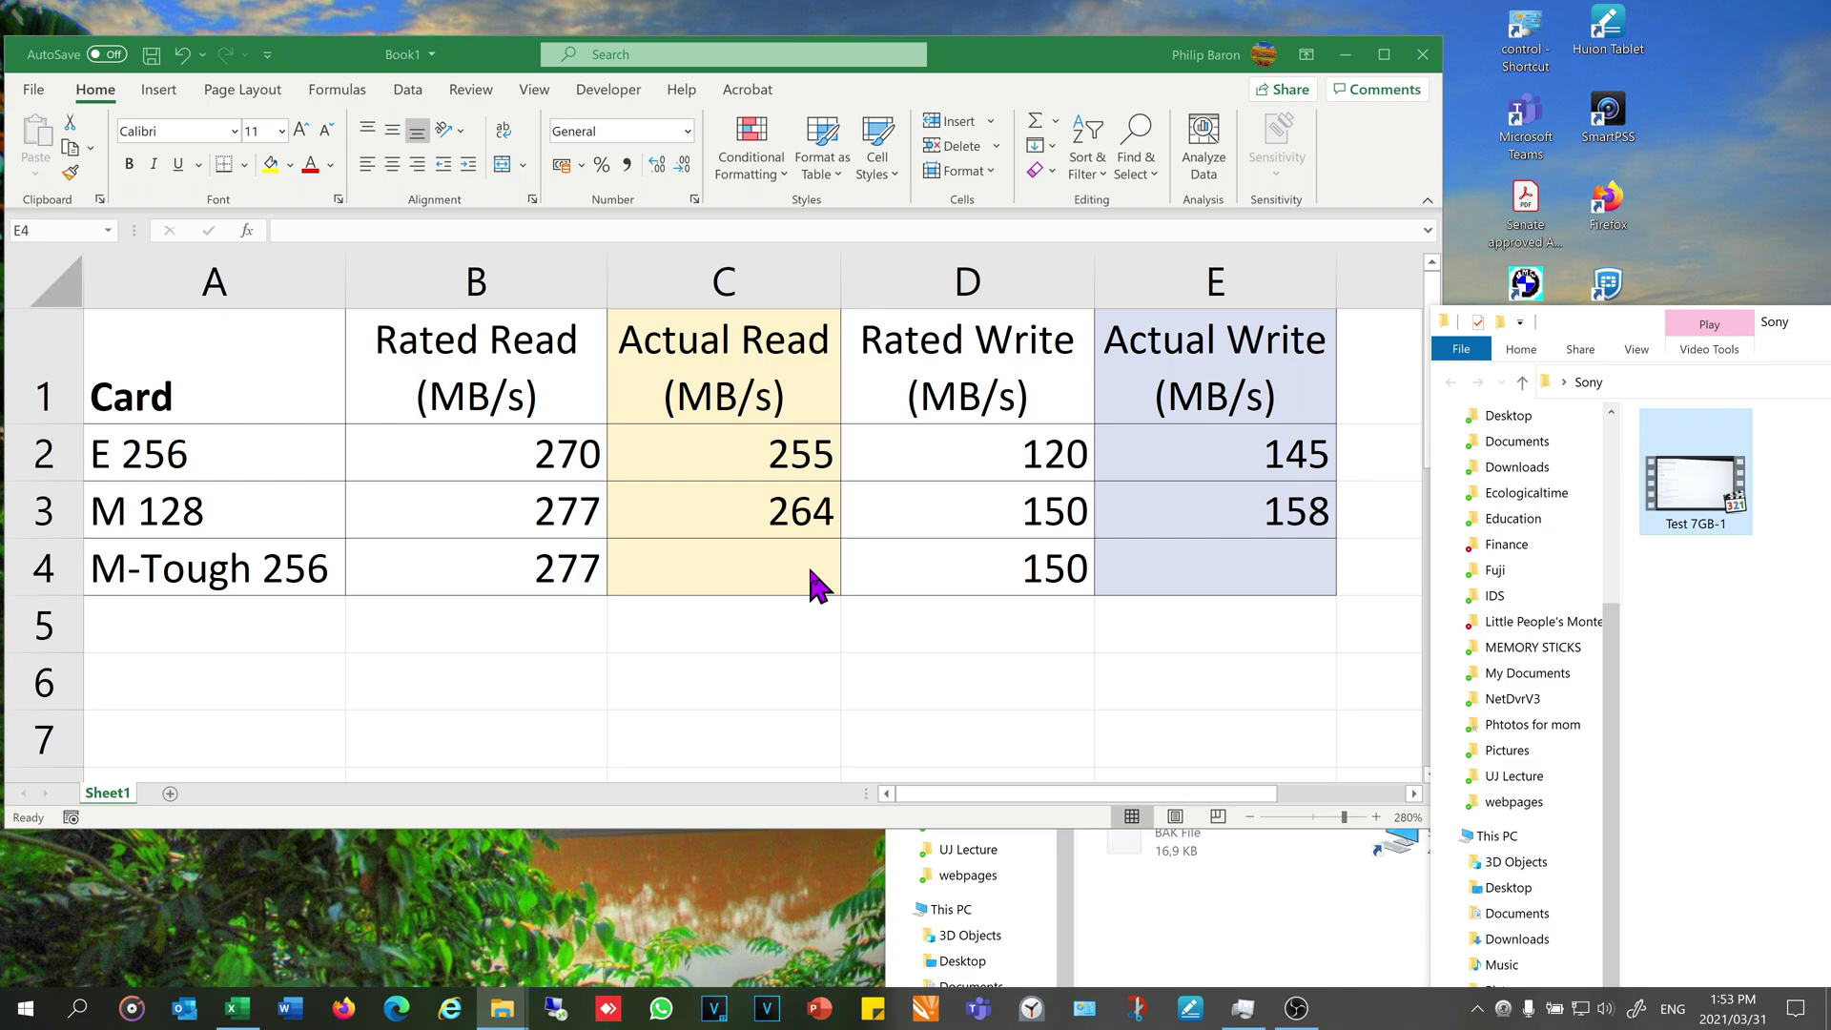
{"action": "left_click", "coordinate": [809, 570]}
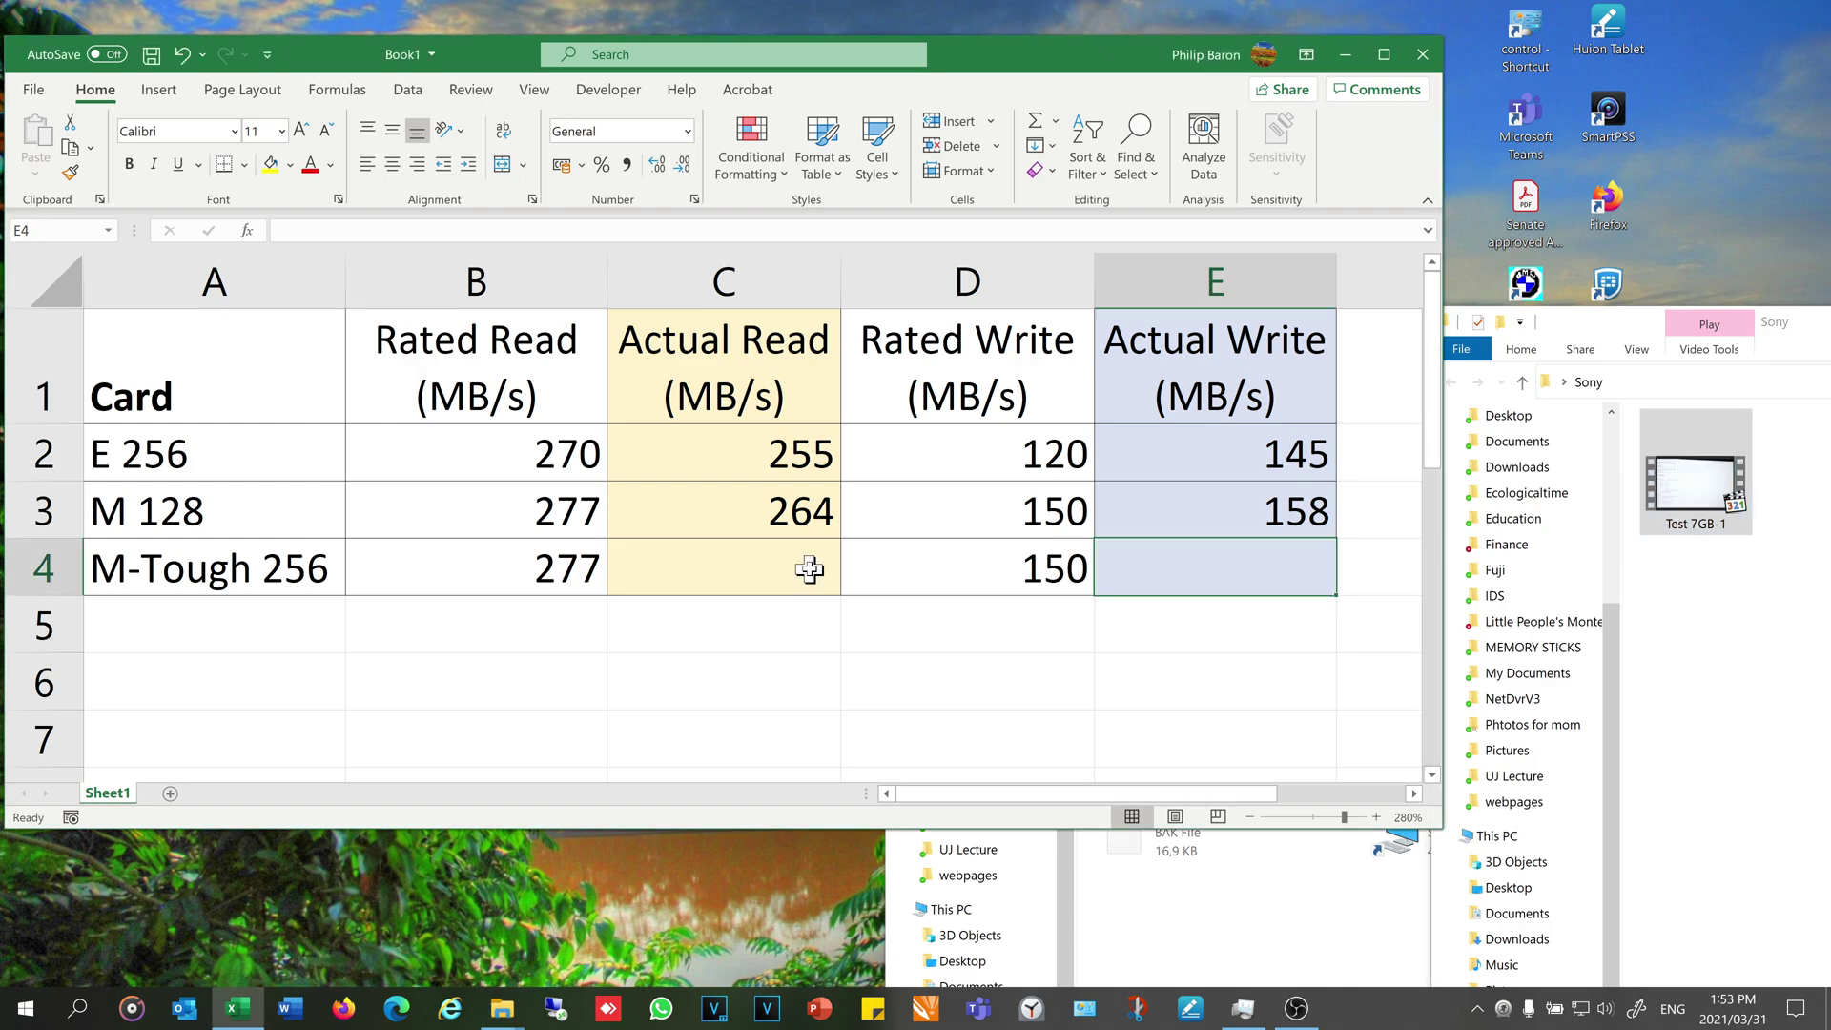
{"action": "type", "text": "259"}
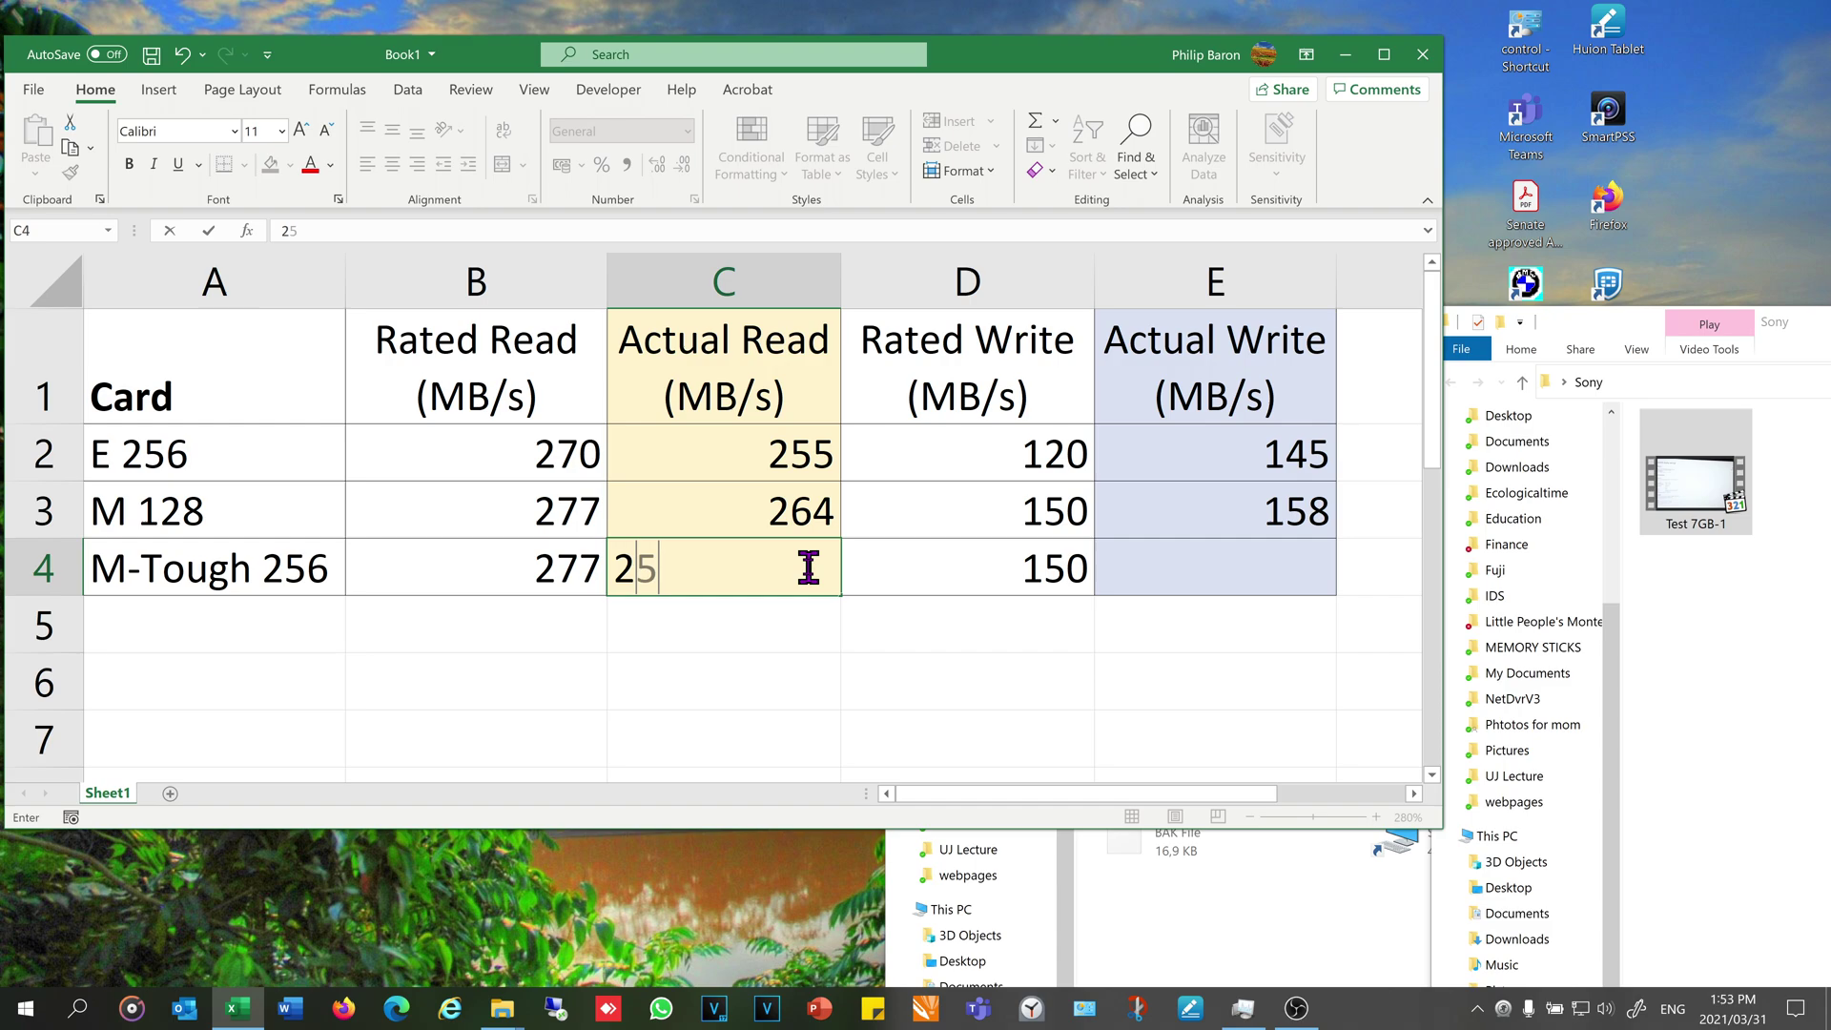
{"action": "key", "text": "Tab"}
{"action": "key", "text": "Tab"}
Copy Test 7GB-1 from the Sony folder onto the 256GB Sony (H:) card, replacing the existing file
{"action": "left_click", "coordinate": [1707, 520]}
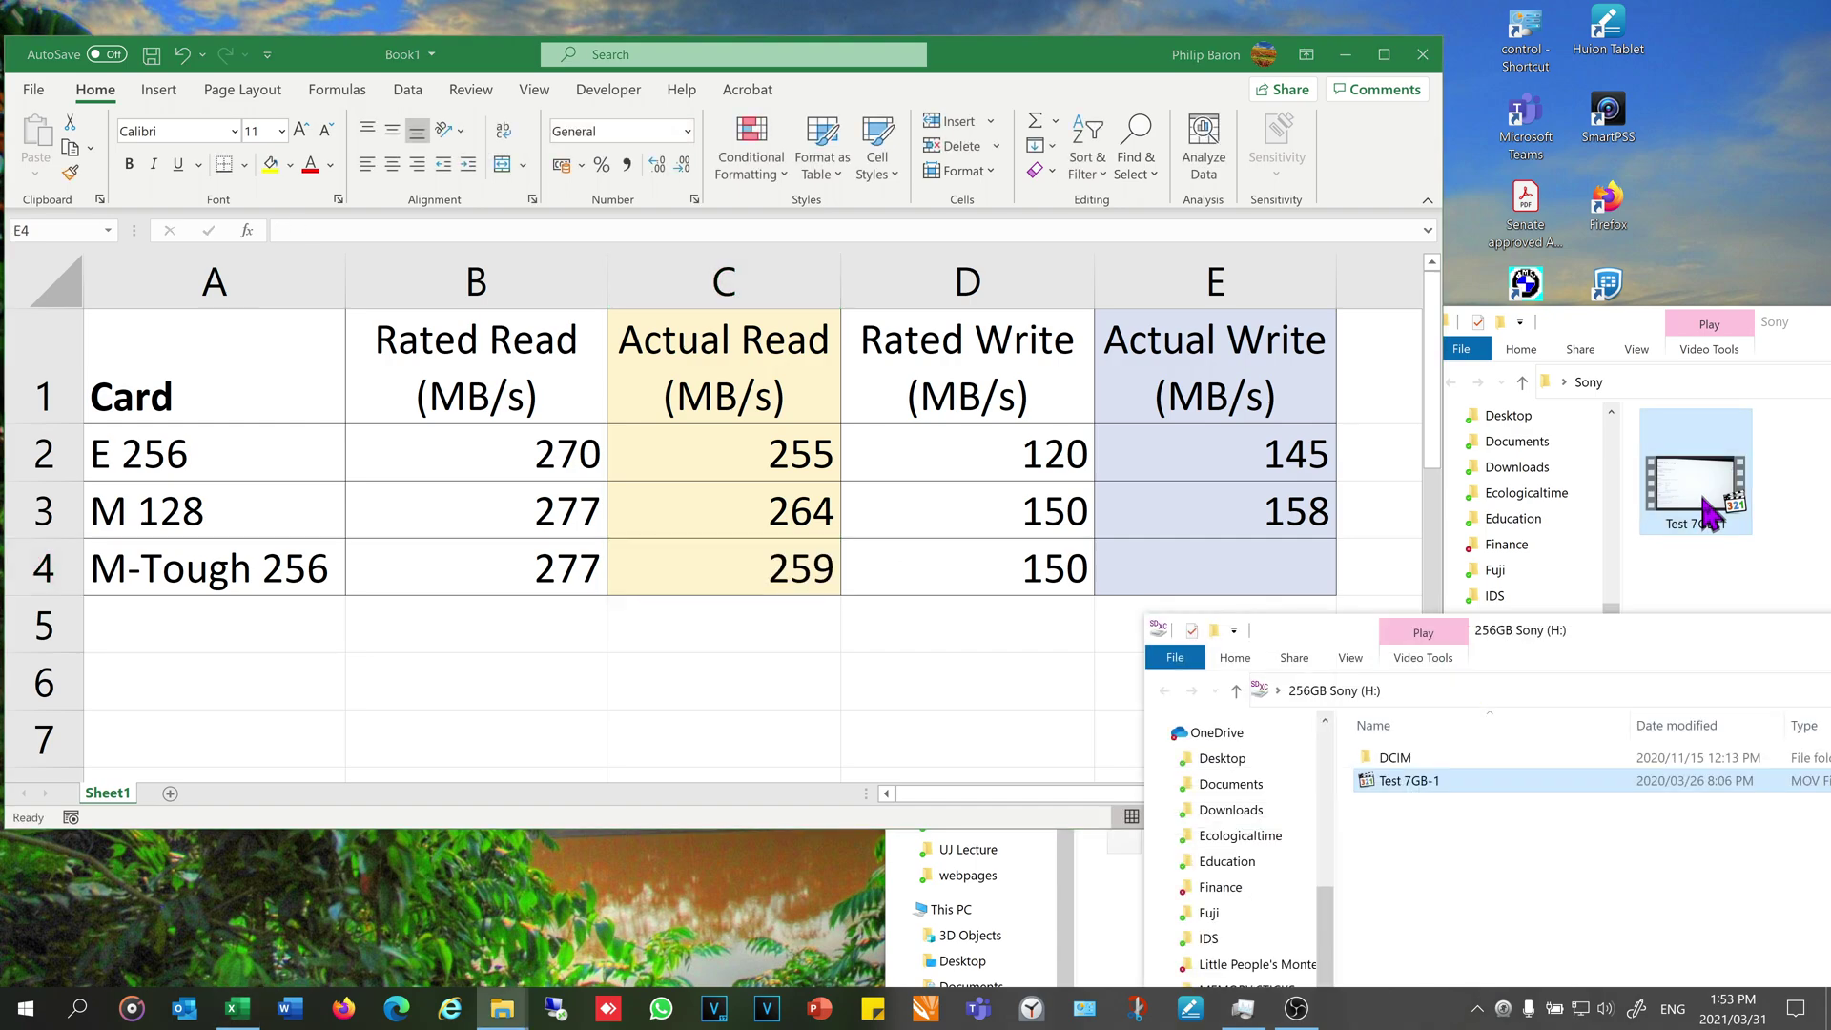
{"action": "left_click_drag", "start_coordinate": [1707, 510], "coordinate": [1536, 862]}
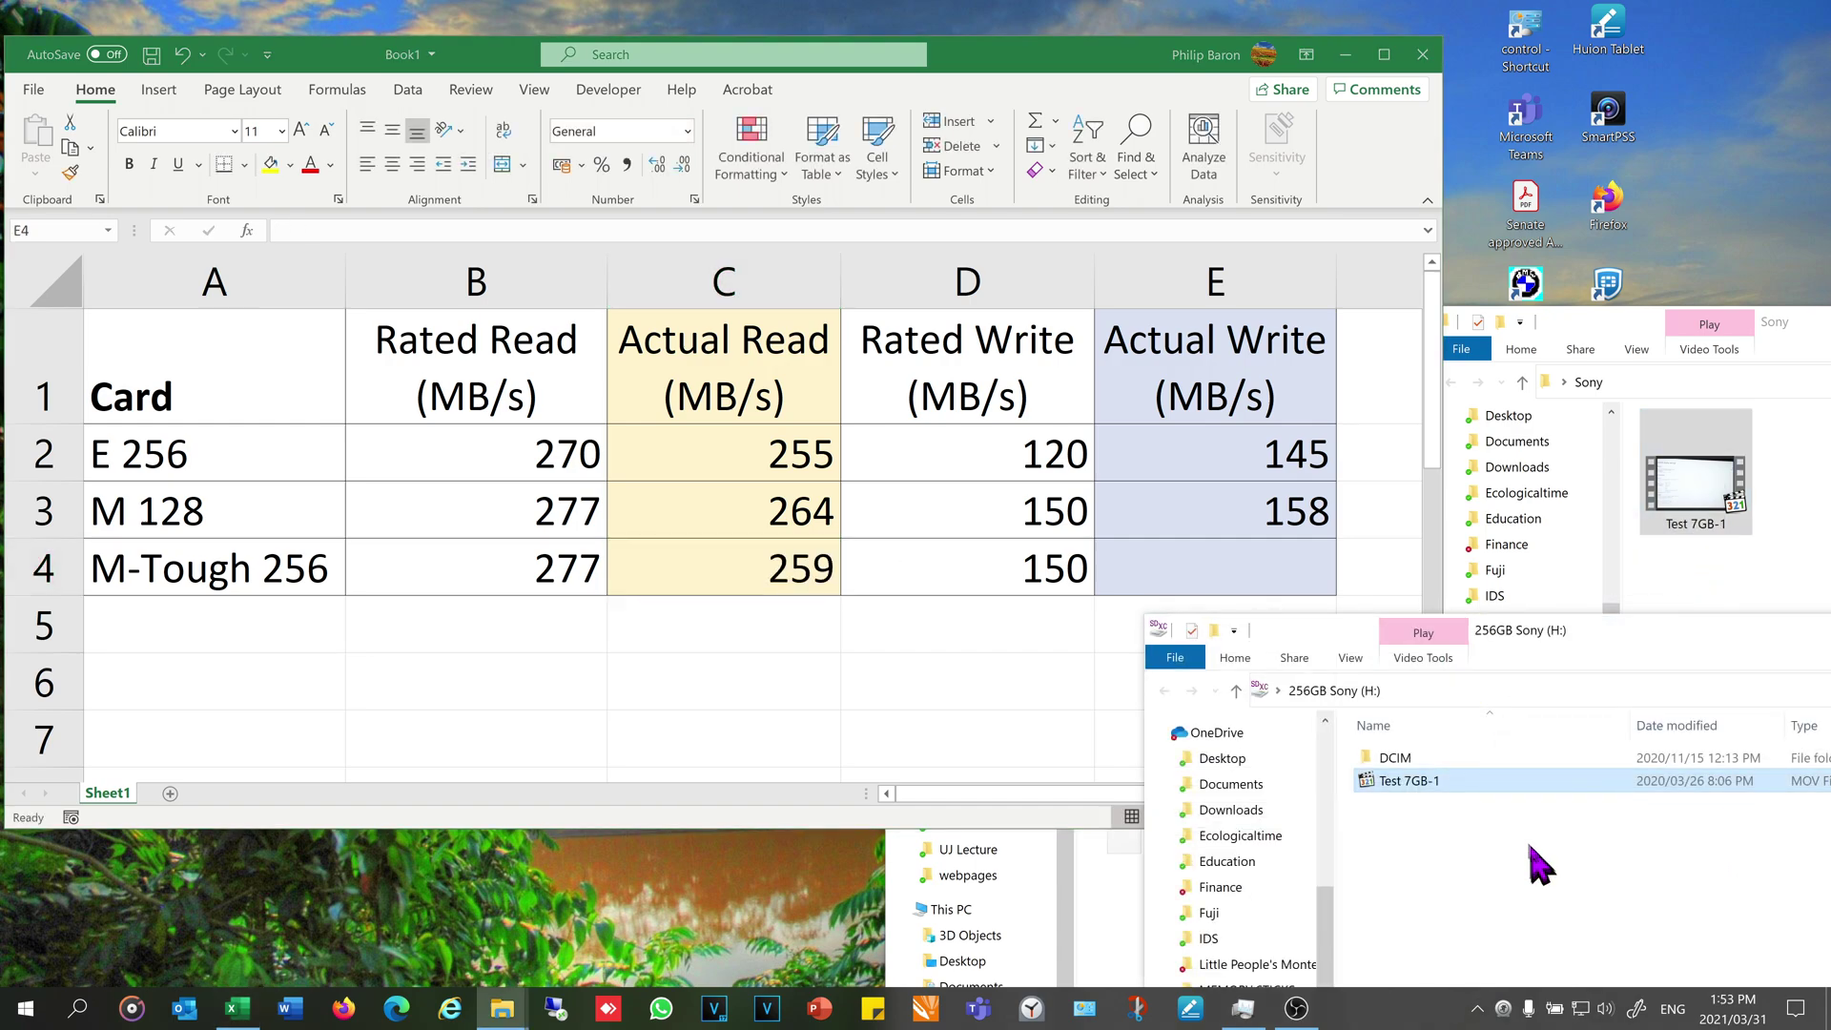
{"action": "left_click", "coordinate": [1220, 738]}
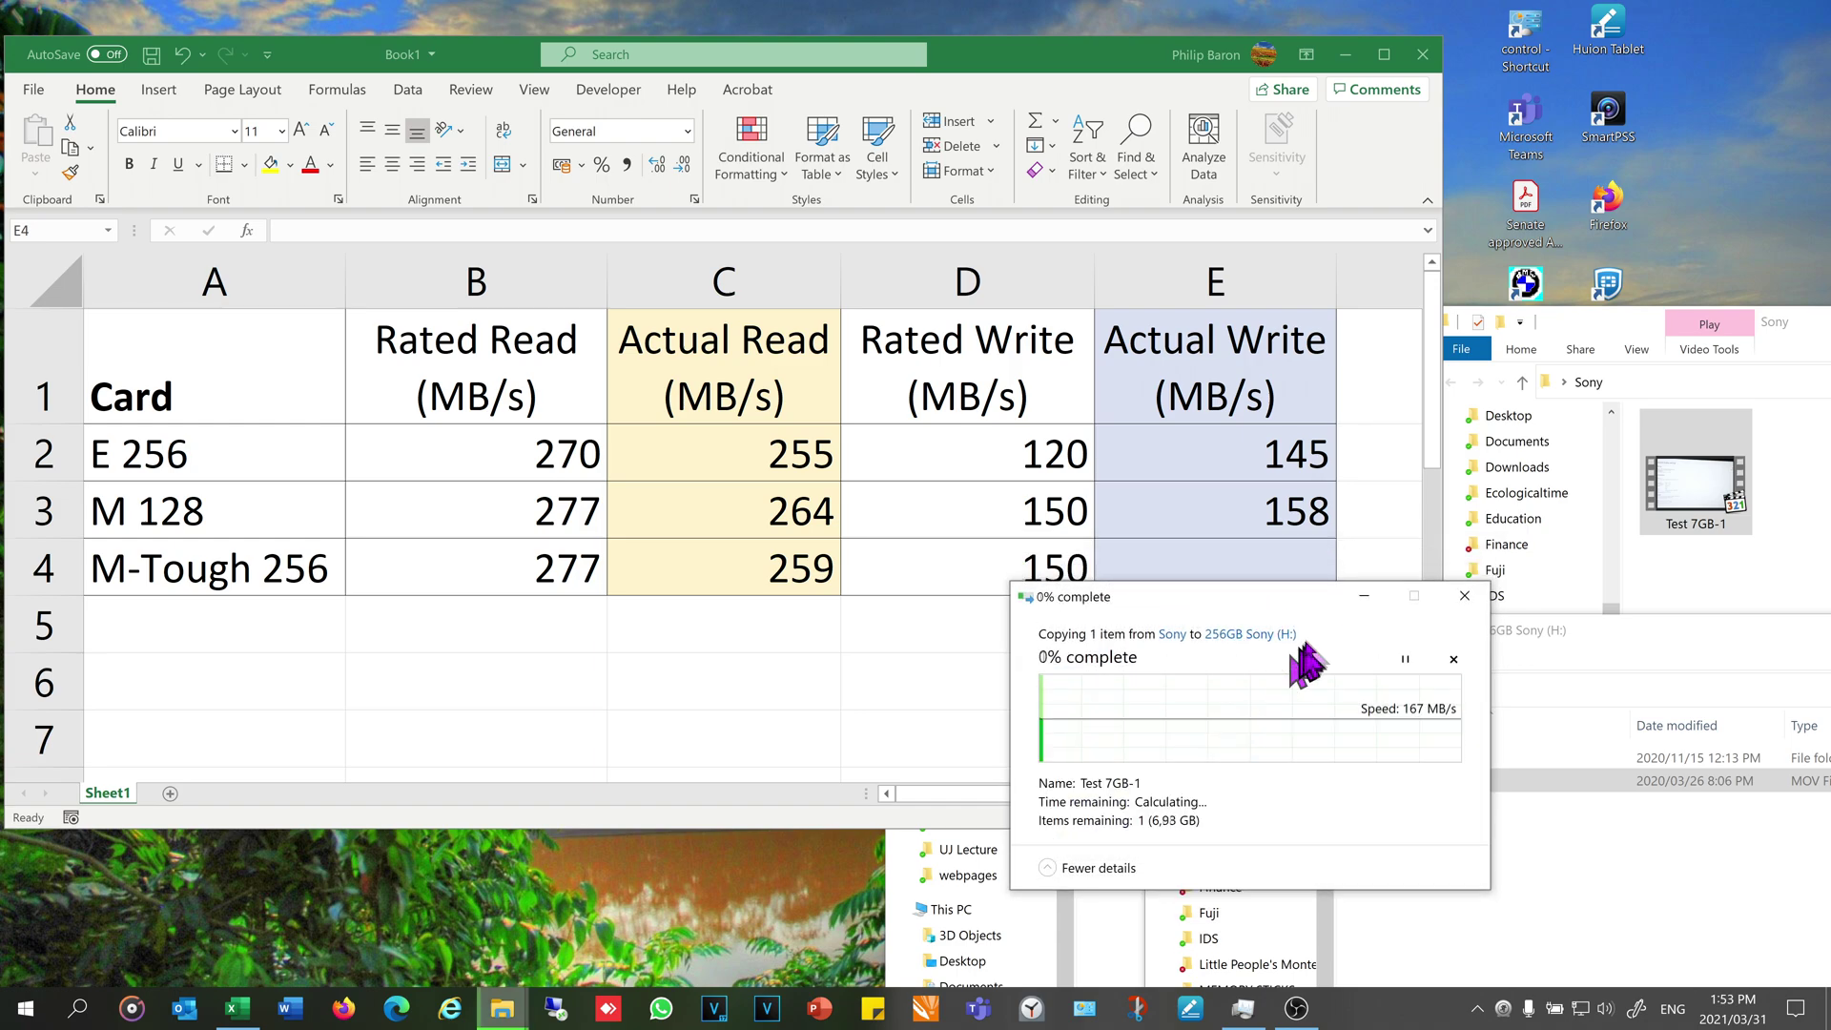
Move the copy progress window aside and record 154 as the actual write speed of the M-Tough 256 card
{"action": "left_click_drag", "start_coordinate": [1268, 602], "coordinate": [1188, 632]}
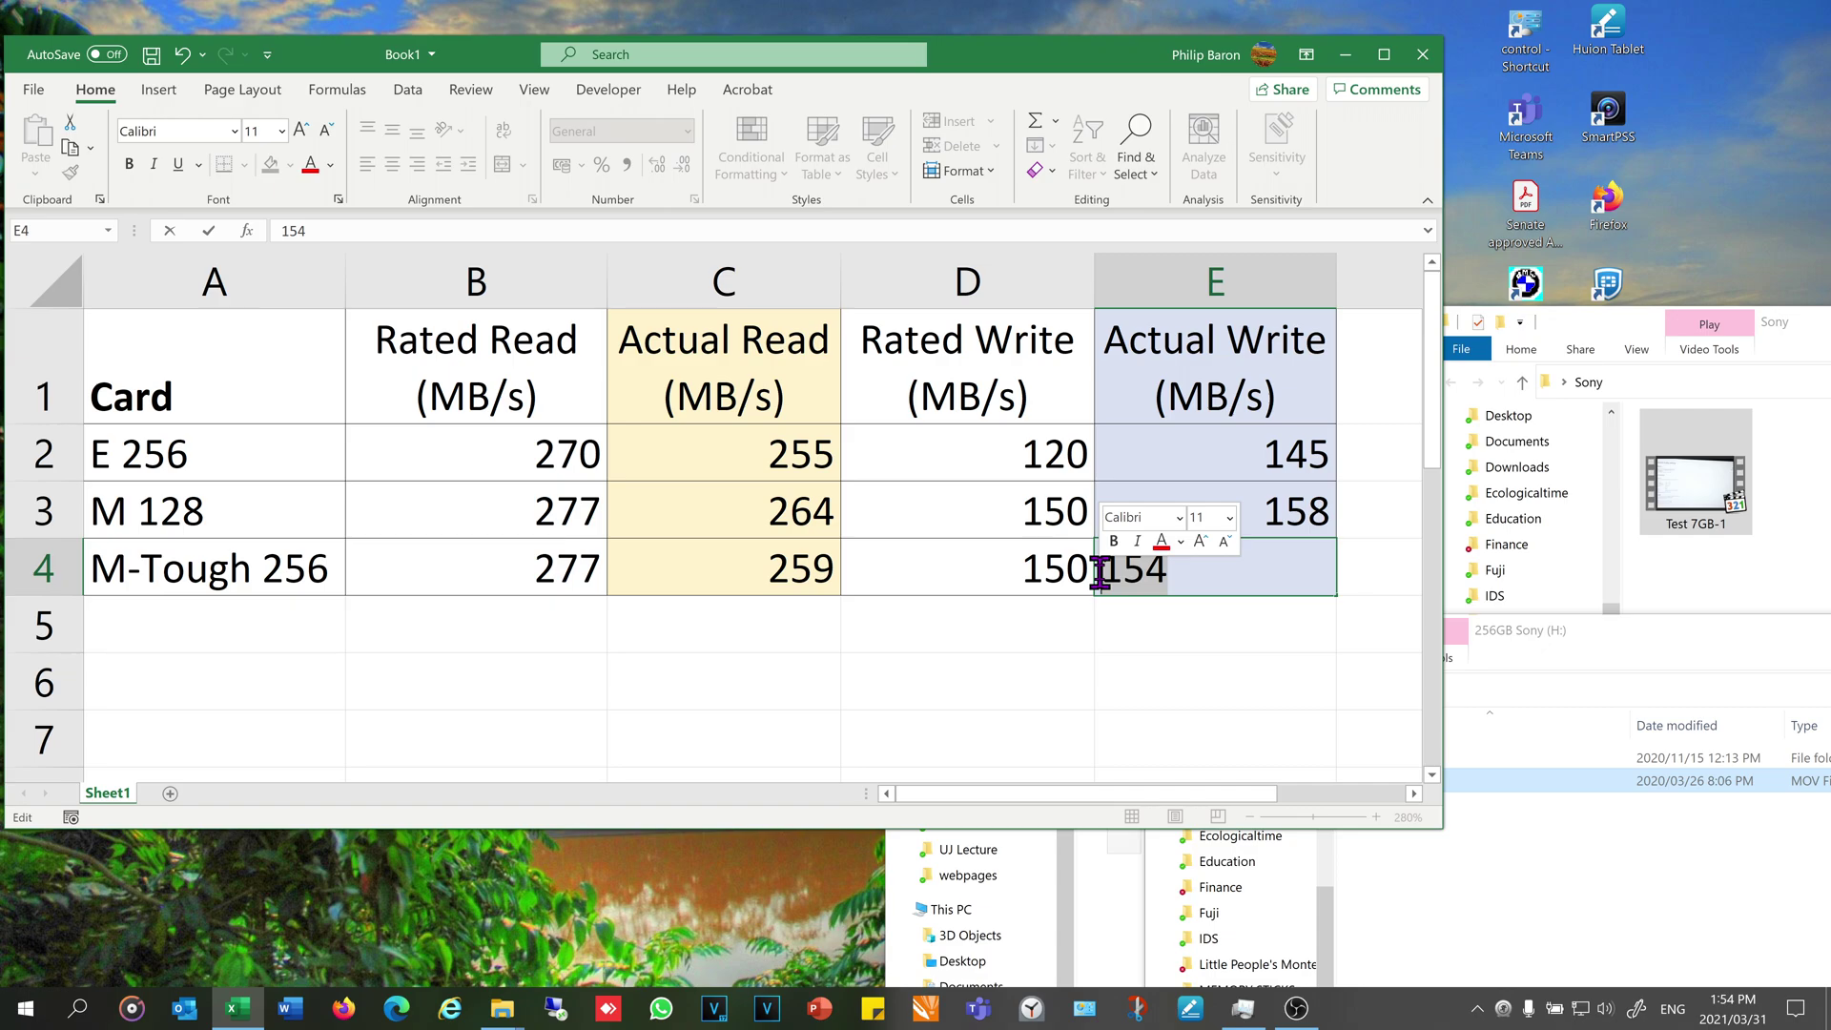
{"action": "type", "text": "154"}
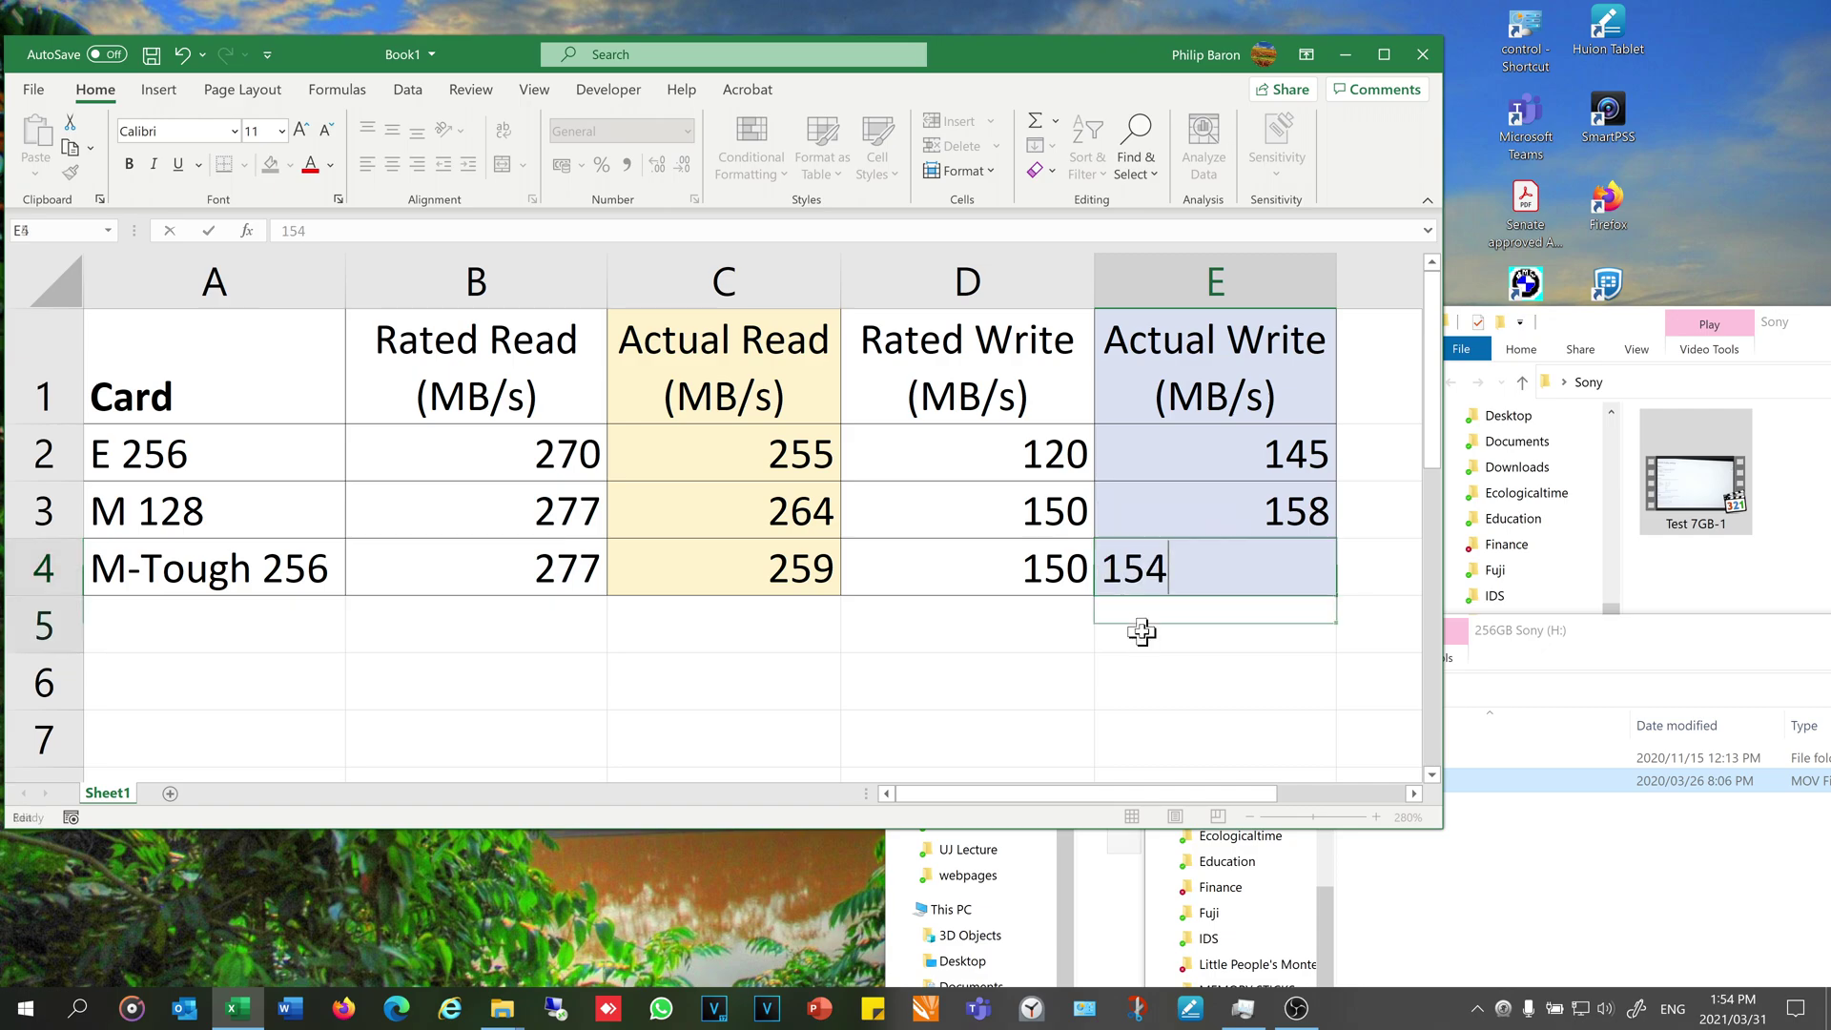
{"action": "left_click", "coordinate": [1142, 632]}
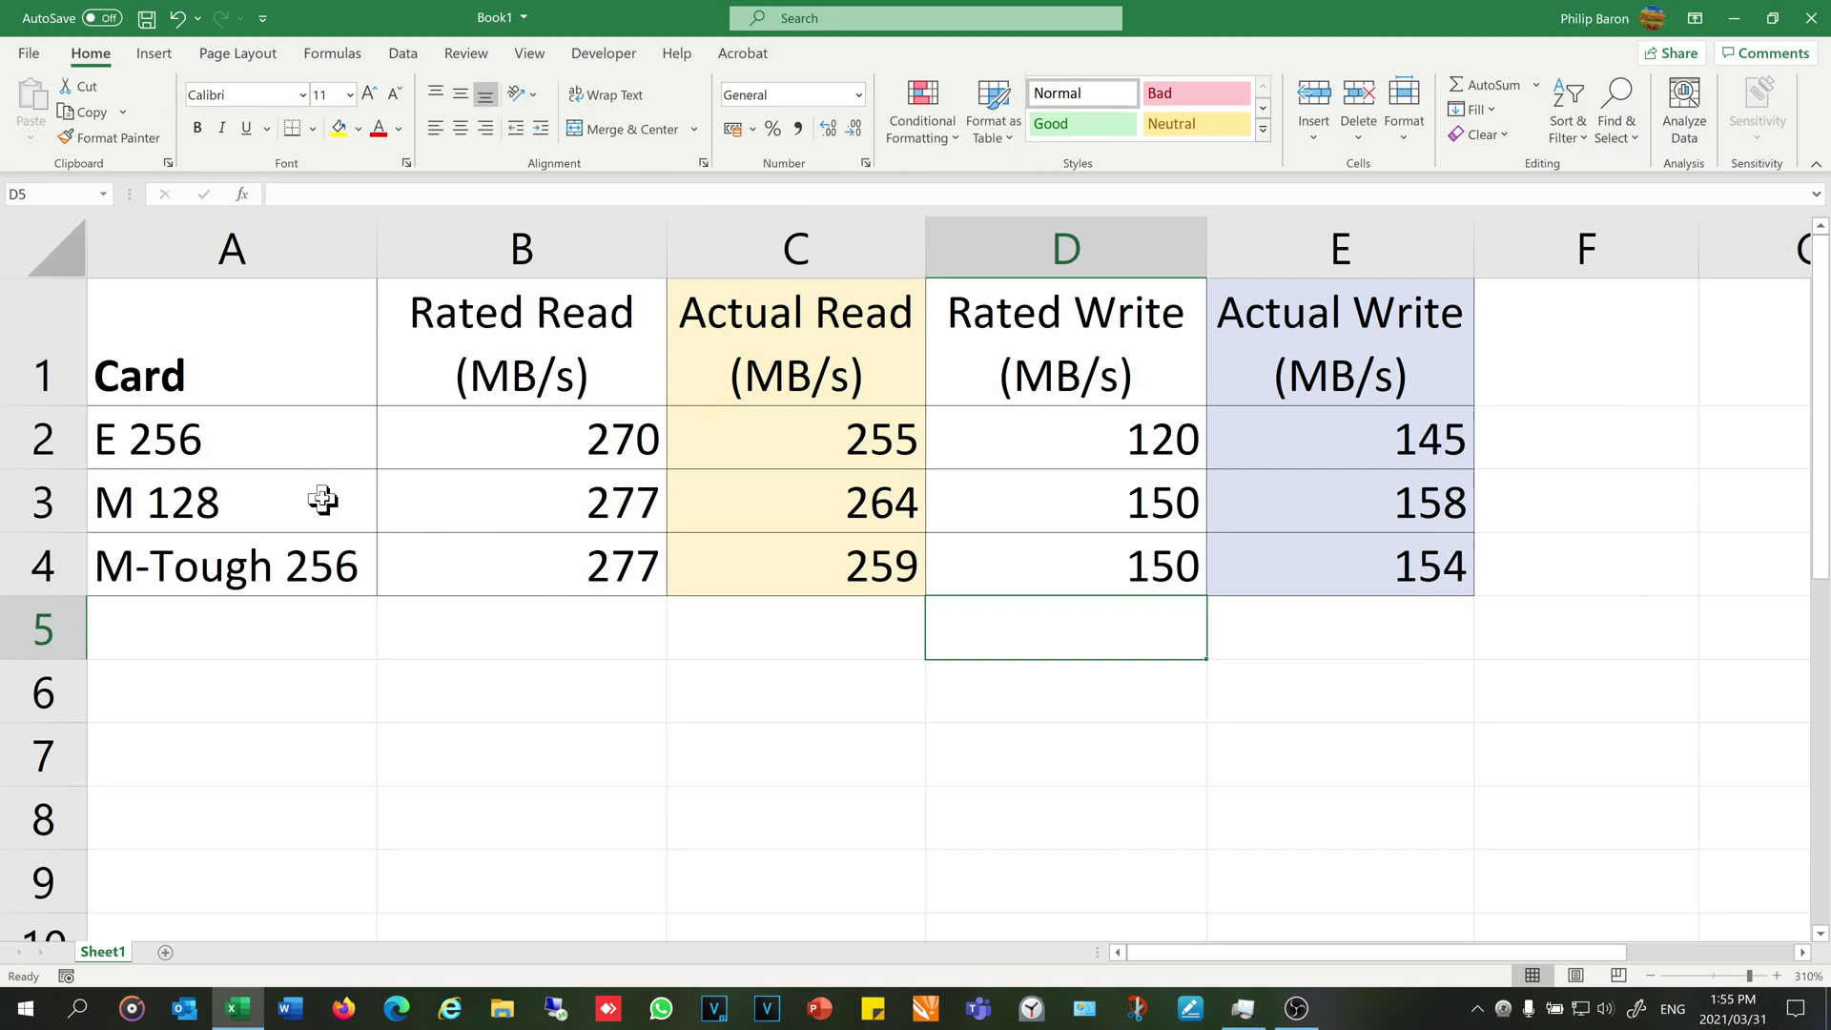
Compare the rated and actual read and write speed columns across the three cards
{"action": "left_click_drag", "start_coordinate": [599, 461], "coordinate": [572, 560]}
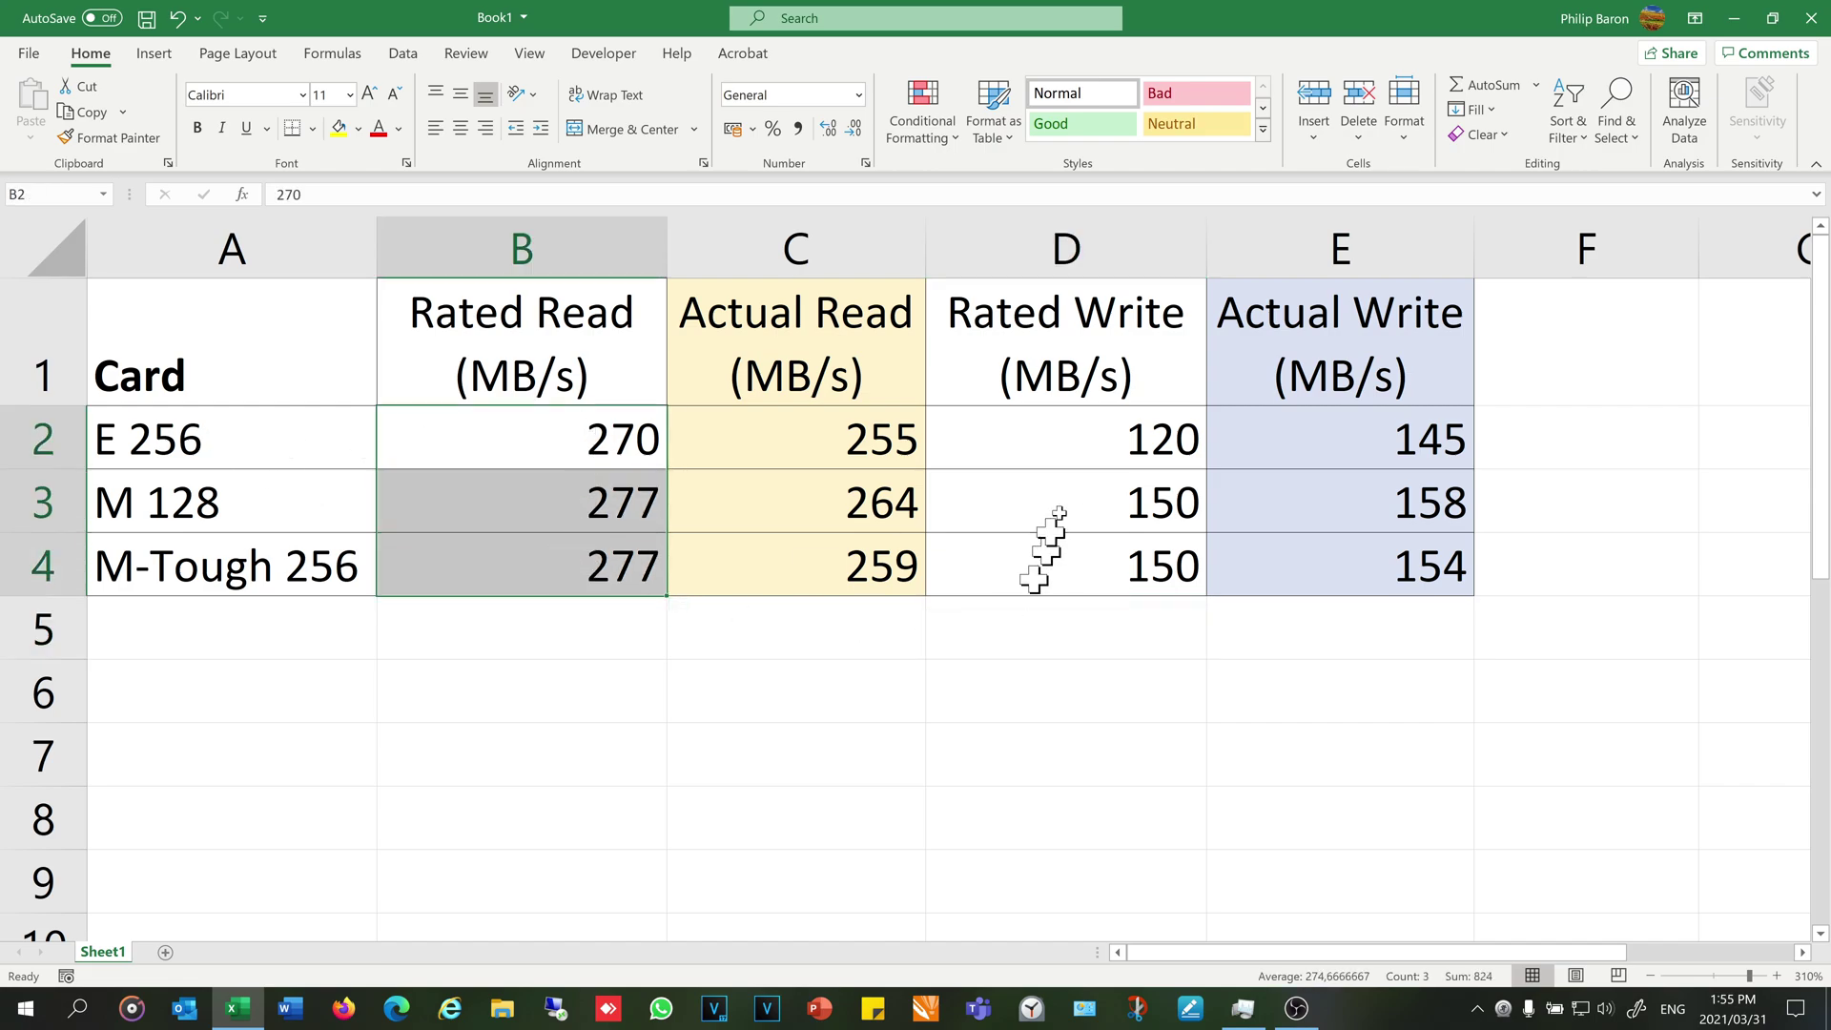
{"action": "left_click_drag", "start_coordinate": [1071, 451], "coordinate": [1071, 563]}
{"action": "left_click_drag", "start_coordinate": [814, 441], "coordinate": [809, 556]}
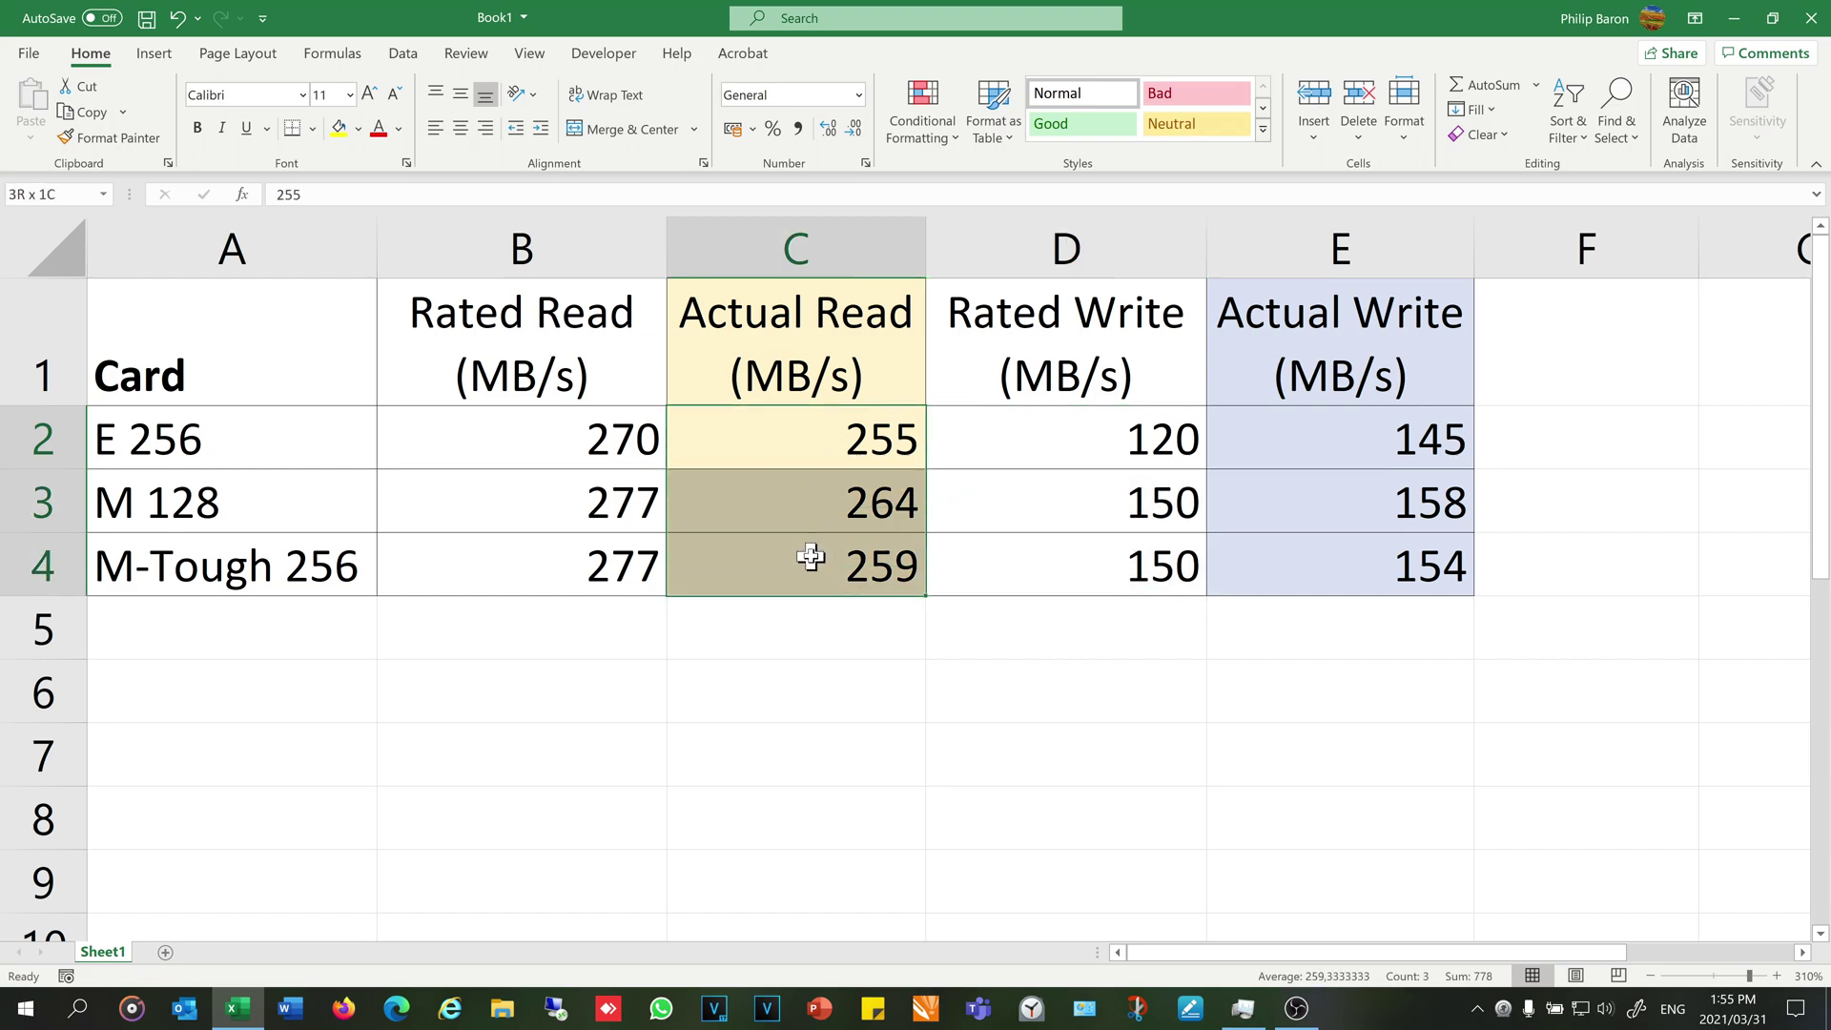
{"action": "left_click", "coordinate": [1378, 441]}
{"action": "left_click_drag", "start_coordinate": [1376, 448], "coordinate": [1382, 568]}
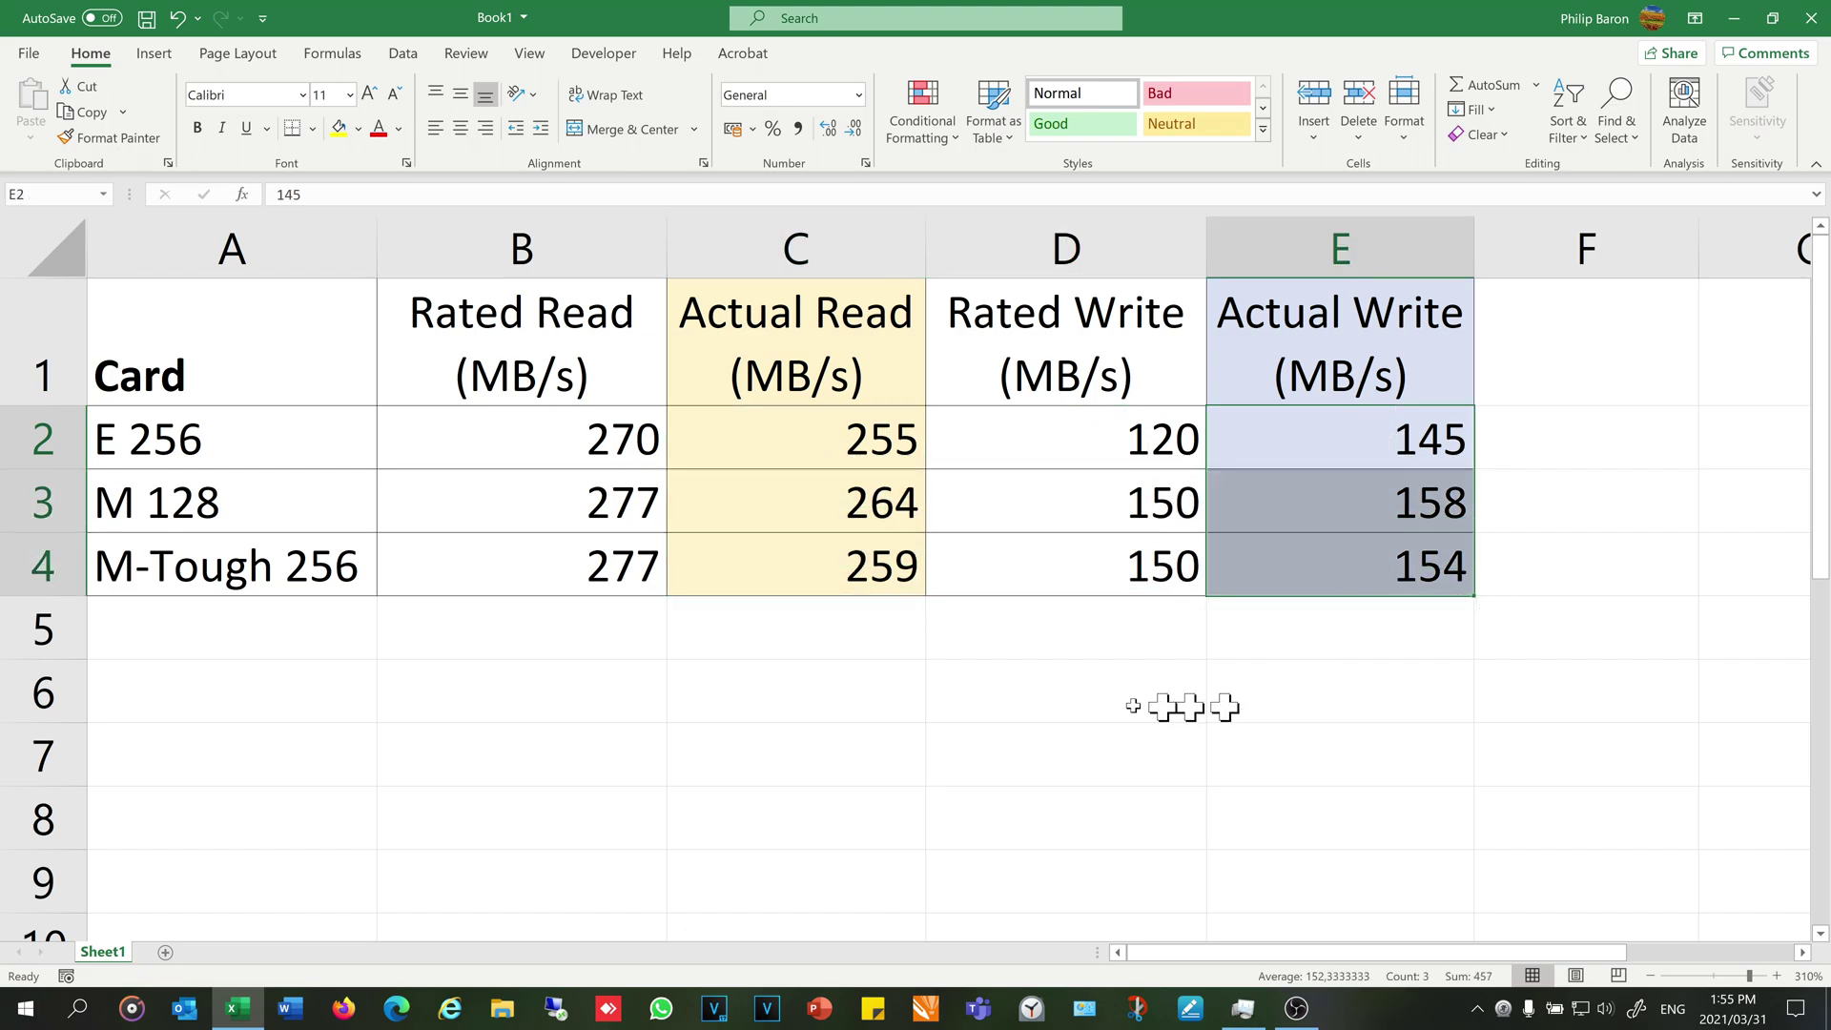
{"action": "left_click", "coordinate": [867, 641]}
{"action": "left_click_drag", "start_coordinate": [830, 465], "coordinate": [826, 540]}
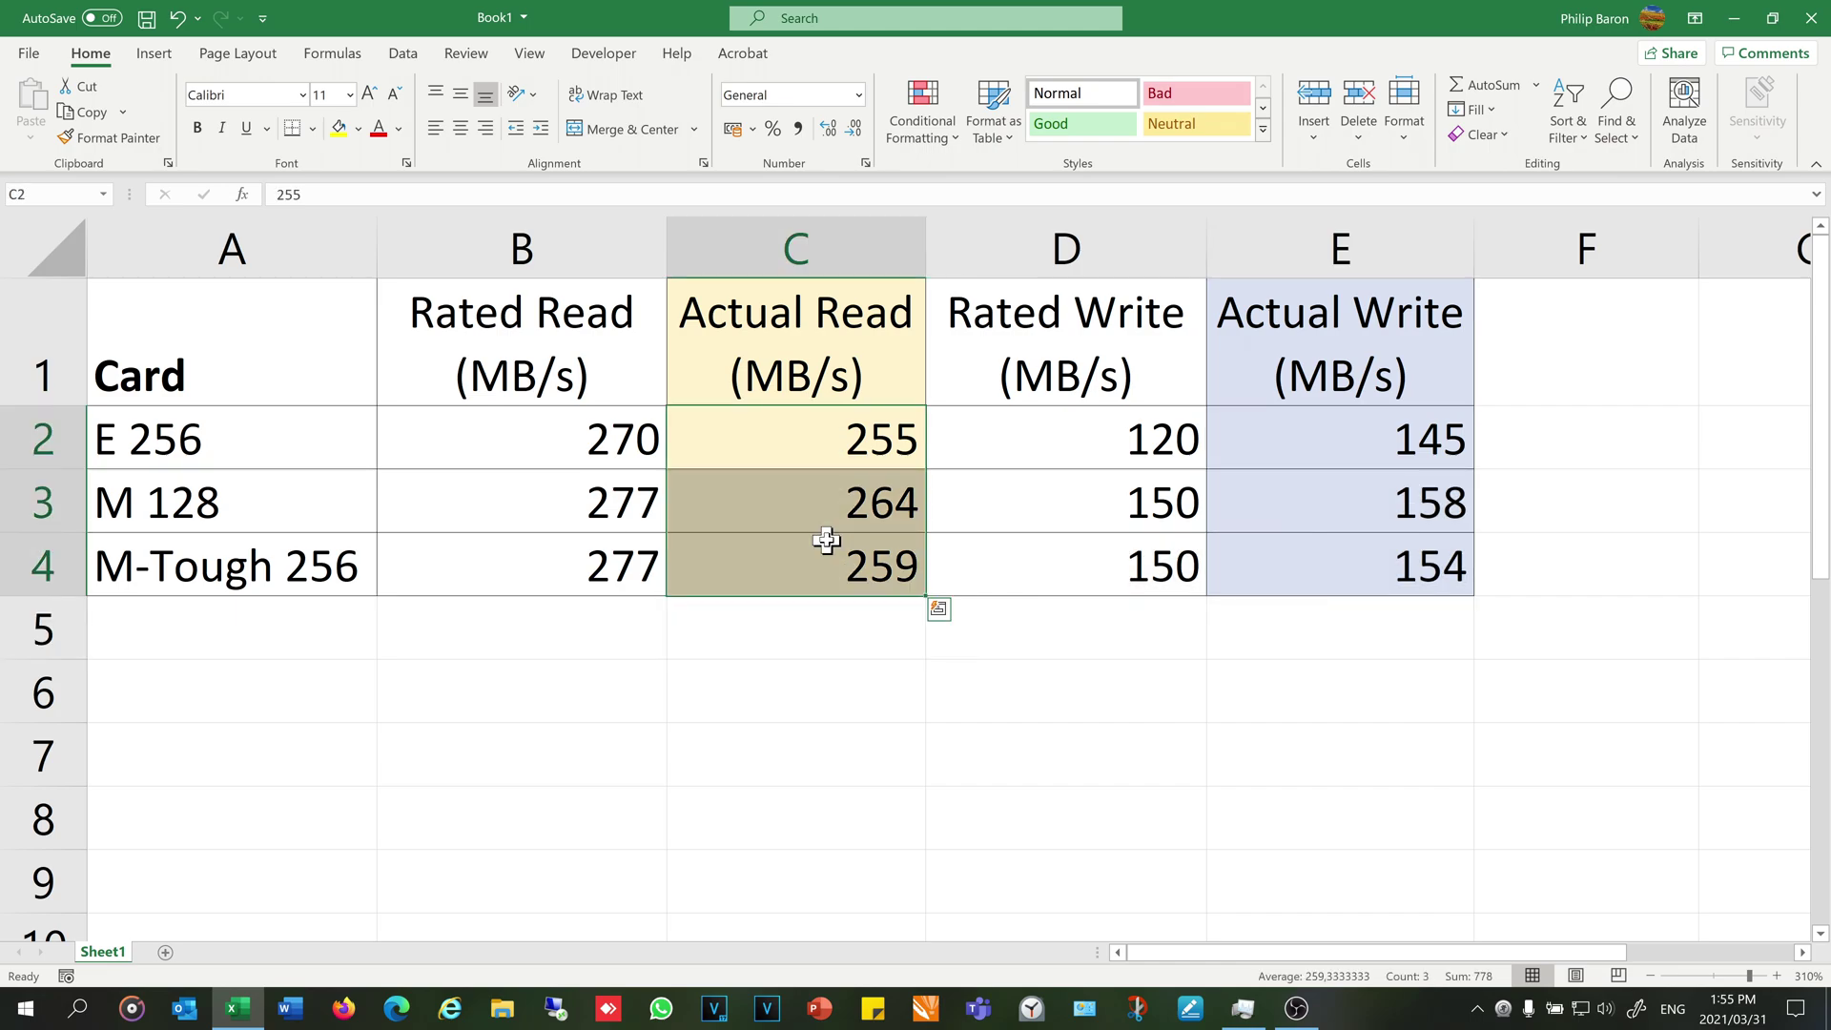
Compare the E 256 card's rated read and write speeds with its actual speeds
{"action": "left_click", "coordinate": [824, 463]}
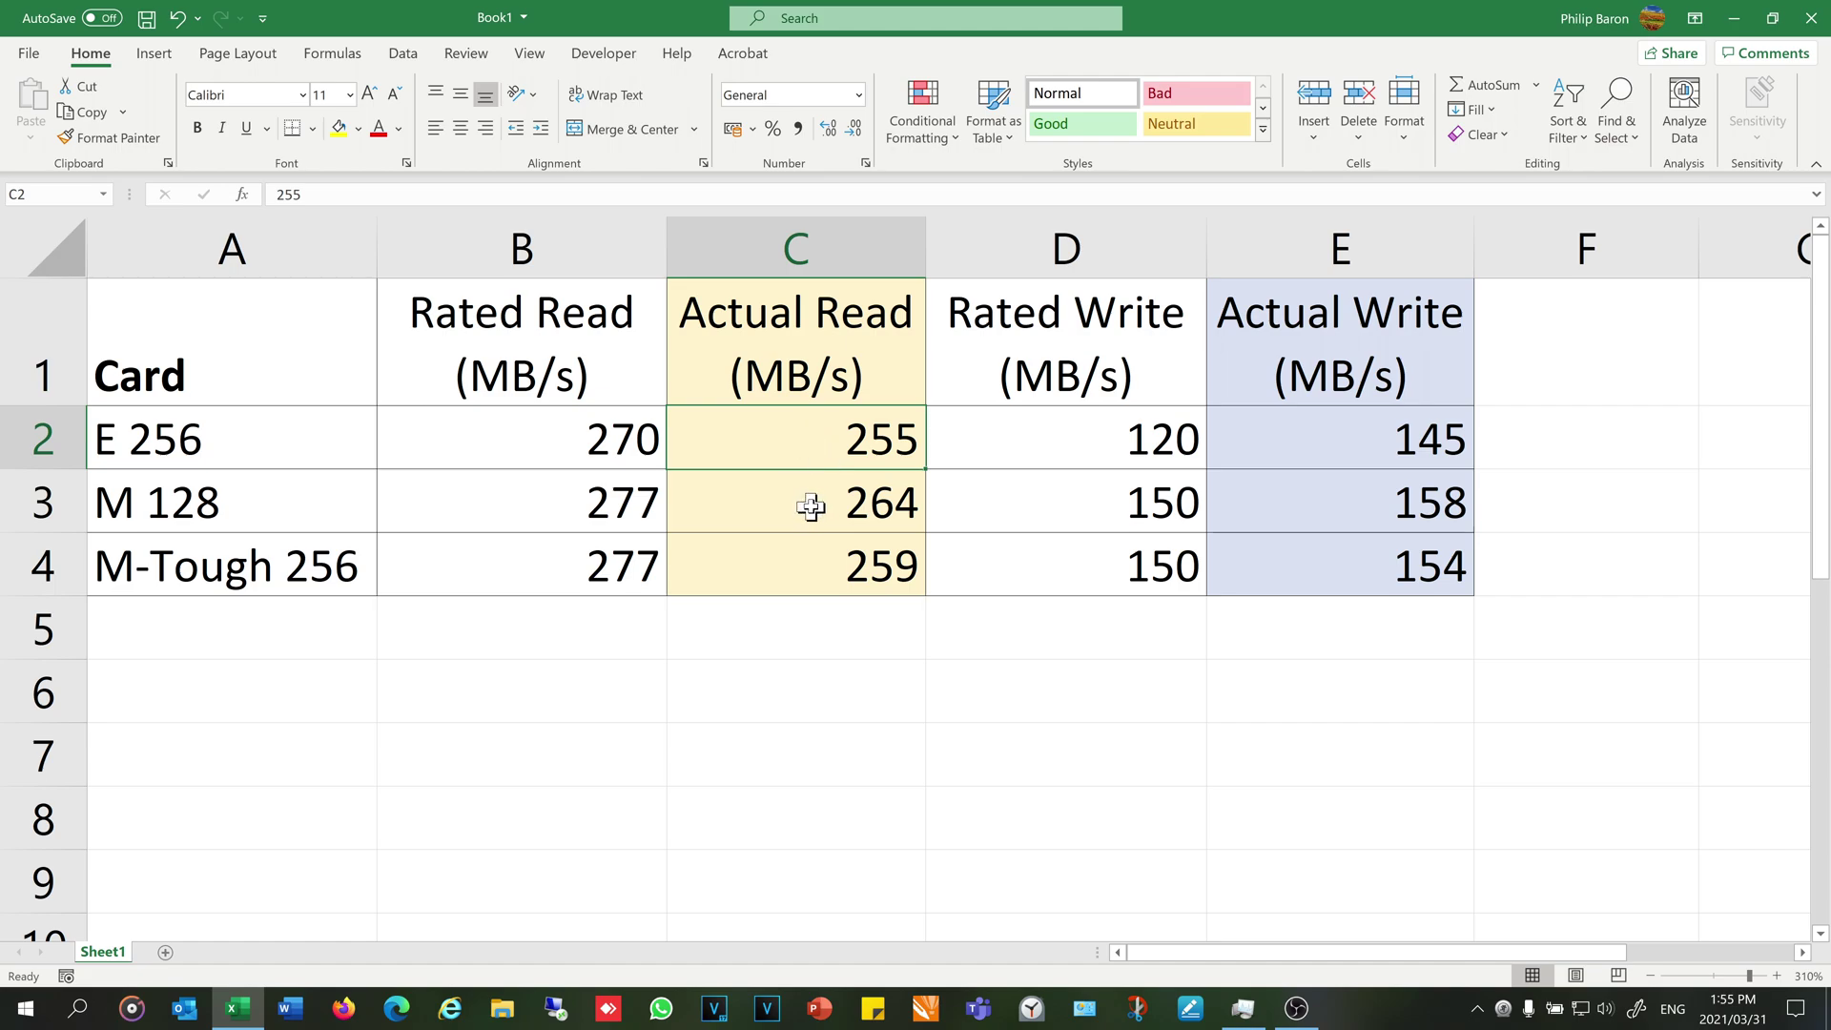
{"action": "left_click", "coordinate": [506, 448]}
{"action": "left_click", "coordinate": [718, 440]}
{"action": "left_click", "coordinate": [1009, 442]}
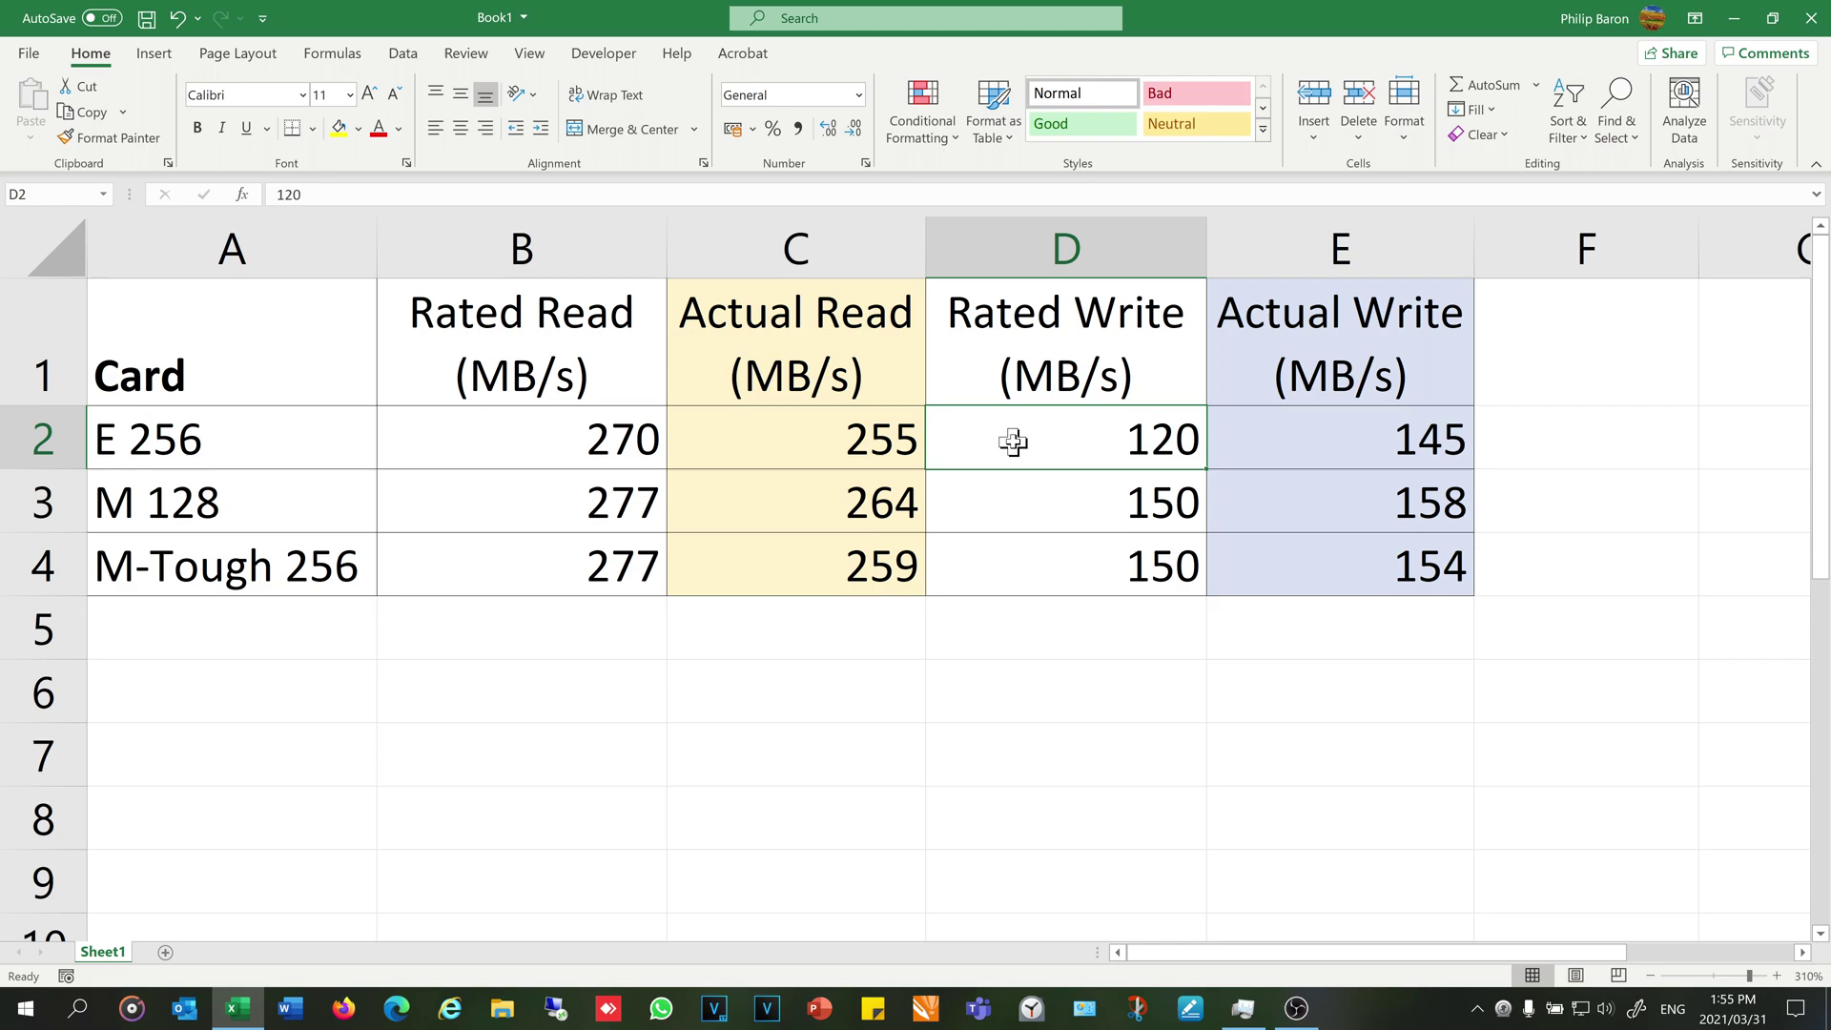
{"action": "left_click", "coordinate": [1370, 432]}
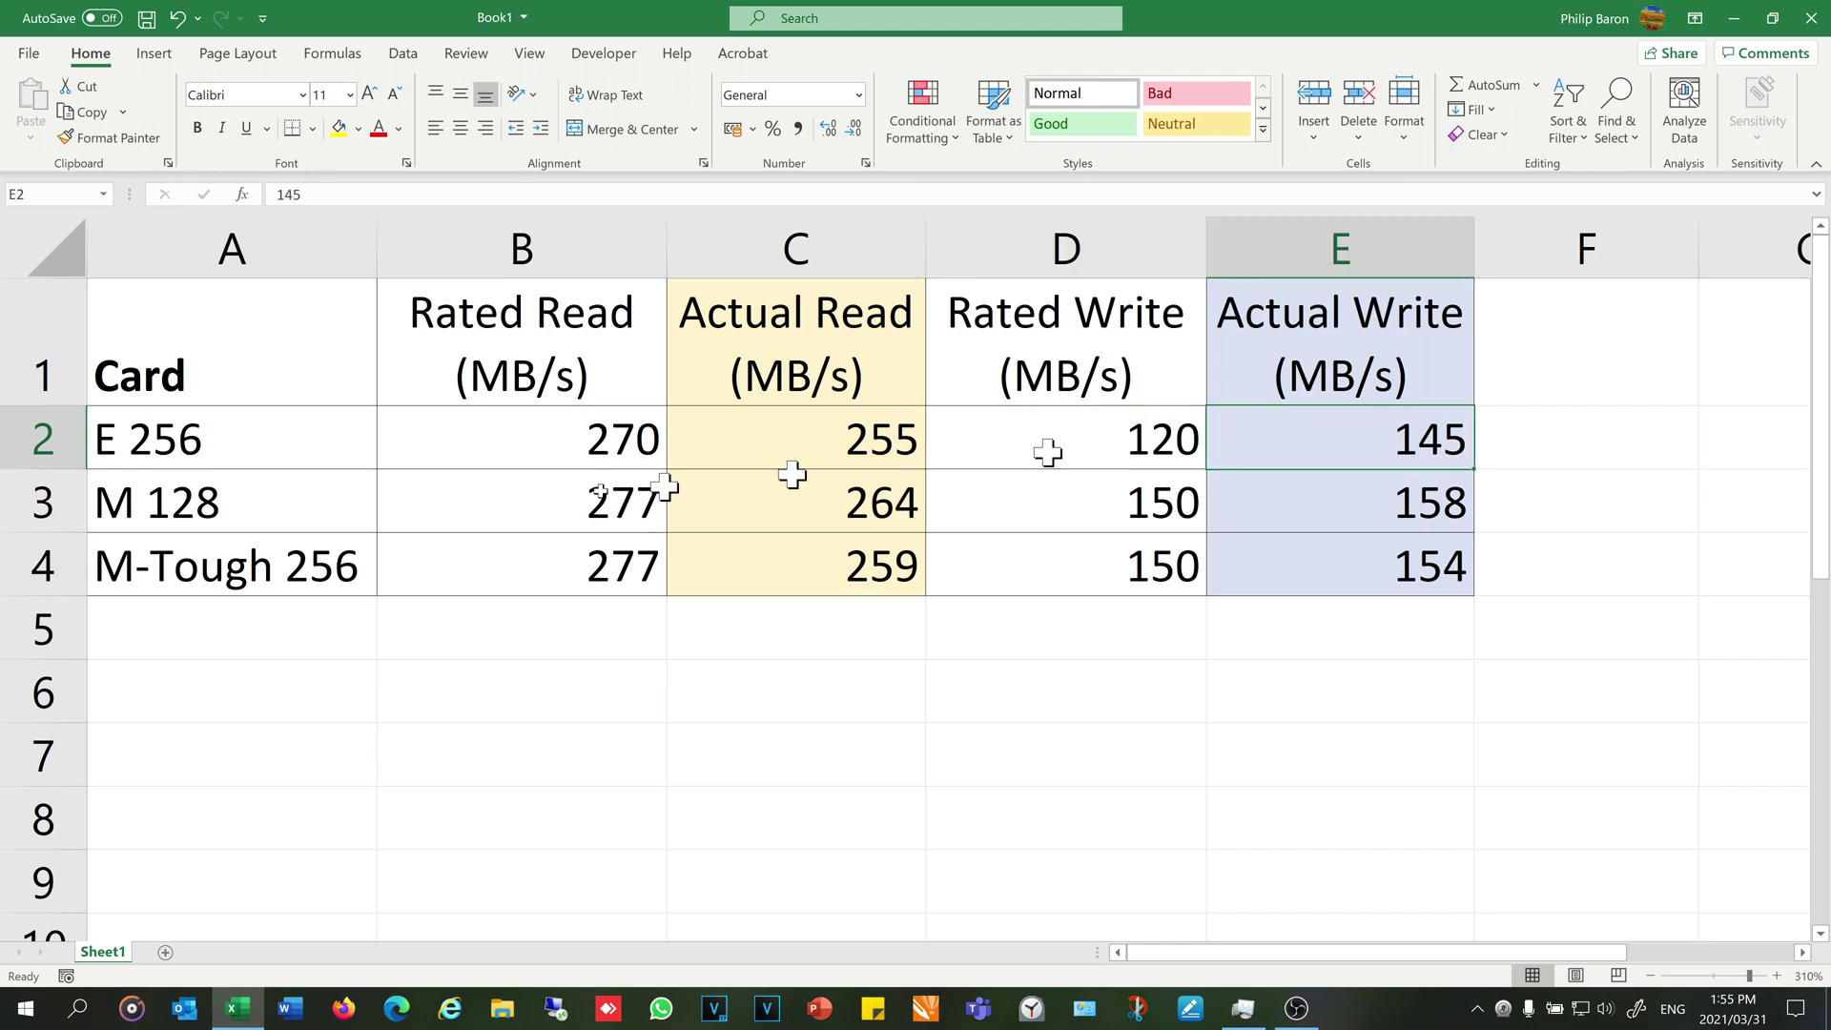
Compare rated and actual speeds for the M 128 card and the M-Tough 256 card
{"action": "left_click", "coordinate": [195, 504]}
{"action": "left_click", "coordinate": [554, 503]}
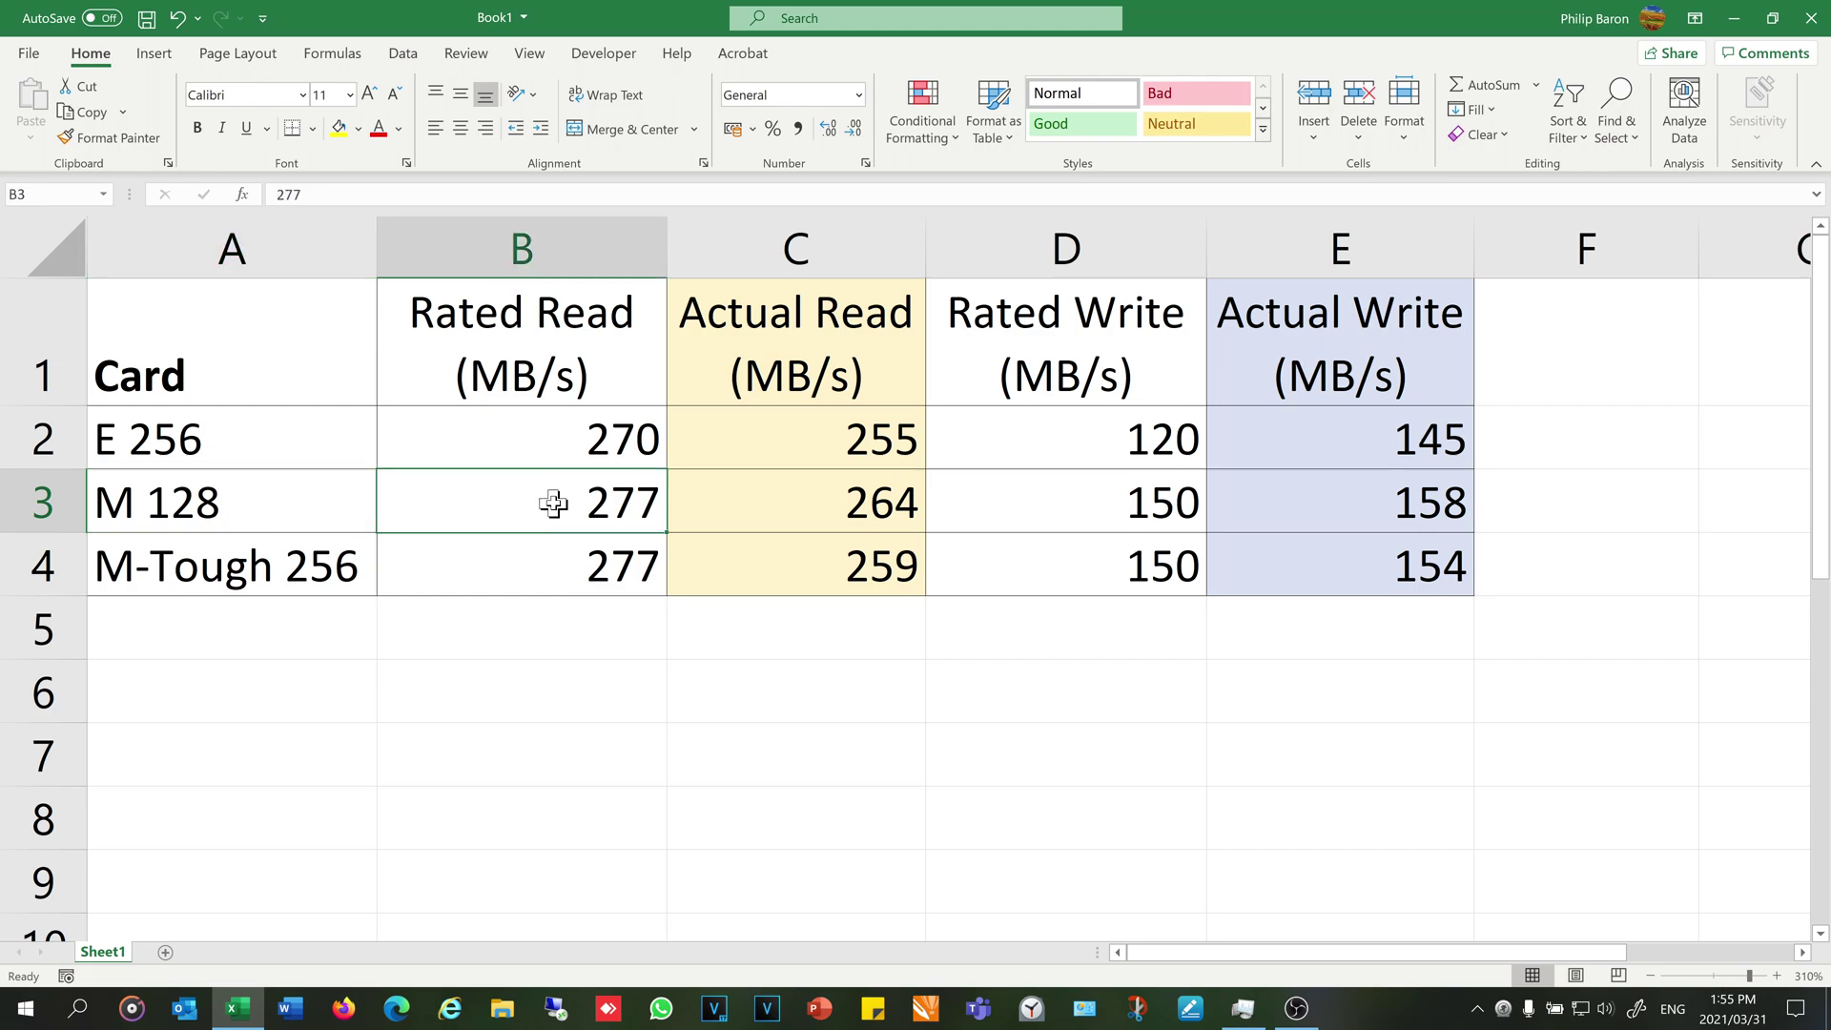
{"action": "left_click", "coordinate": [687, 504]}
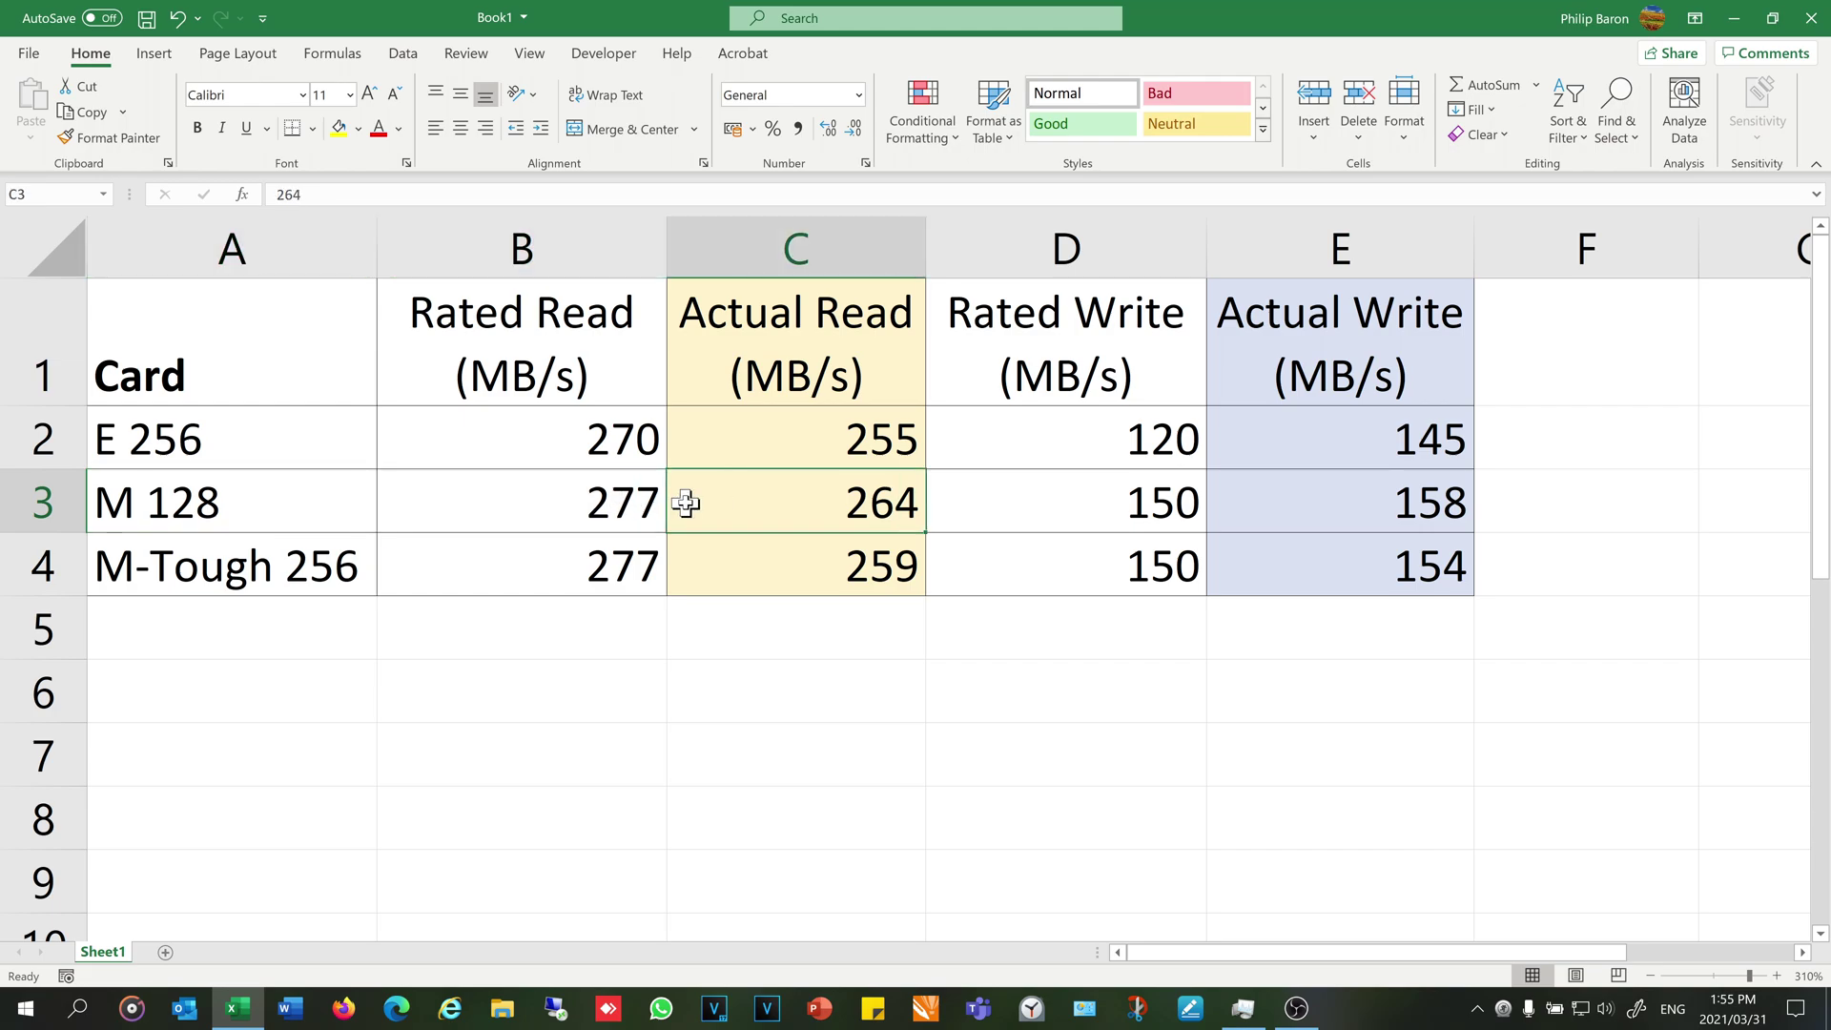
{"action": "left_click", "coordinate": [1311, 503]}
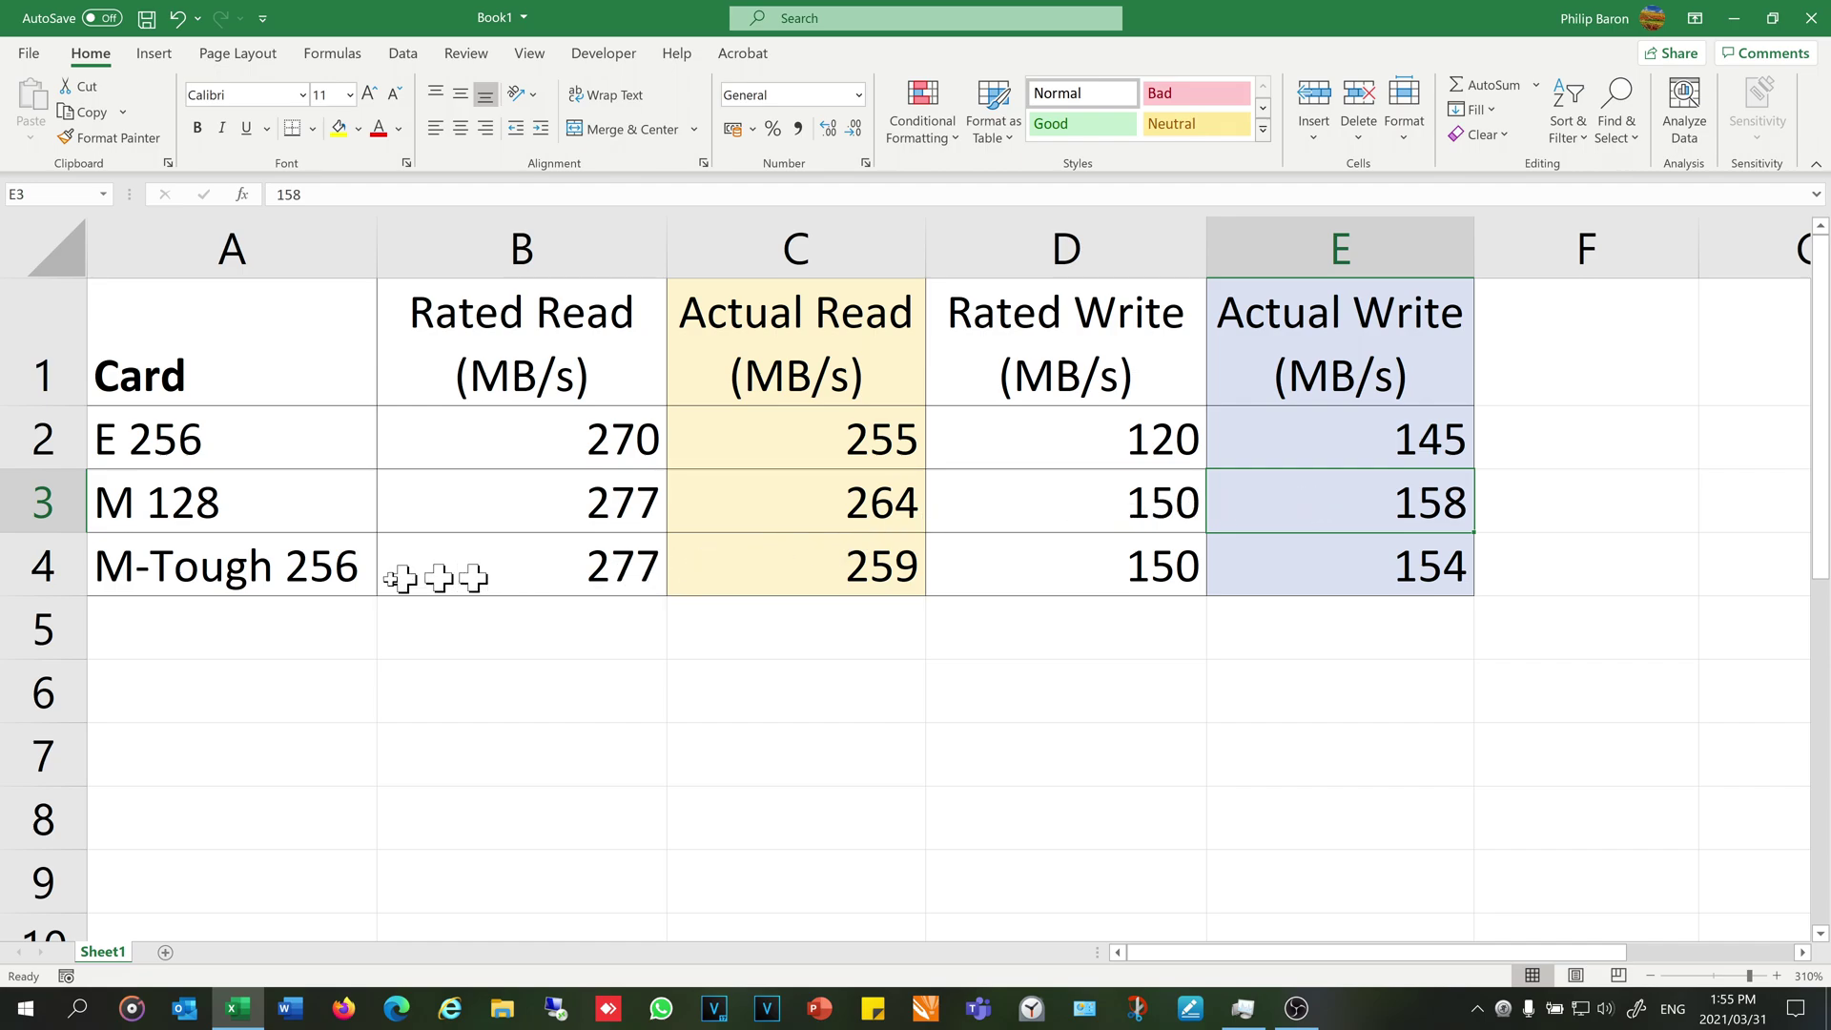
{"action": "left_click", "coordinate": [489, 559]}
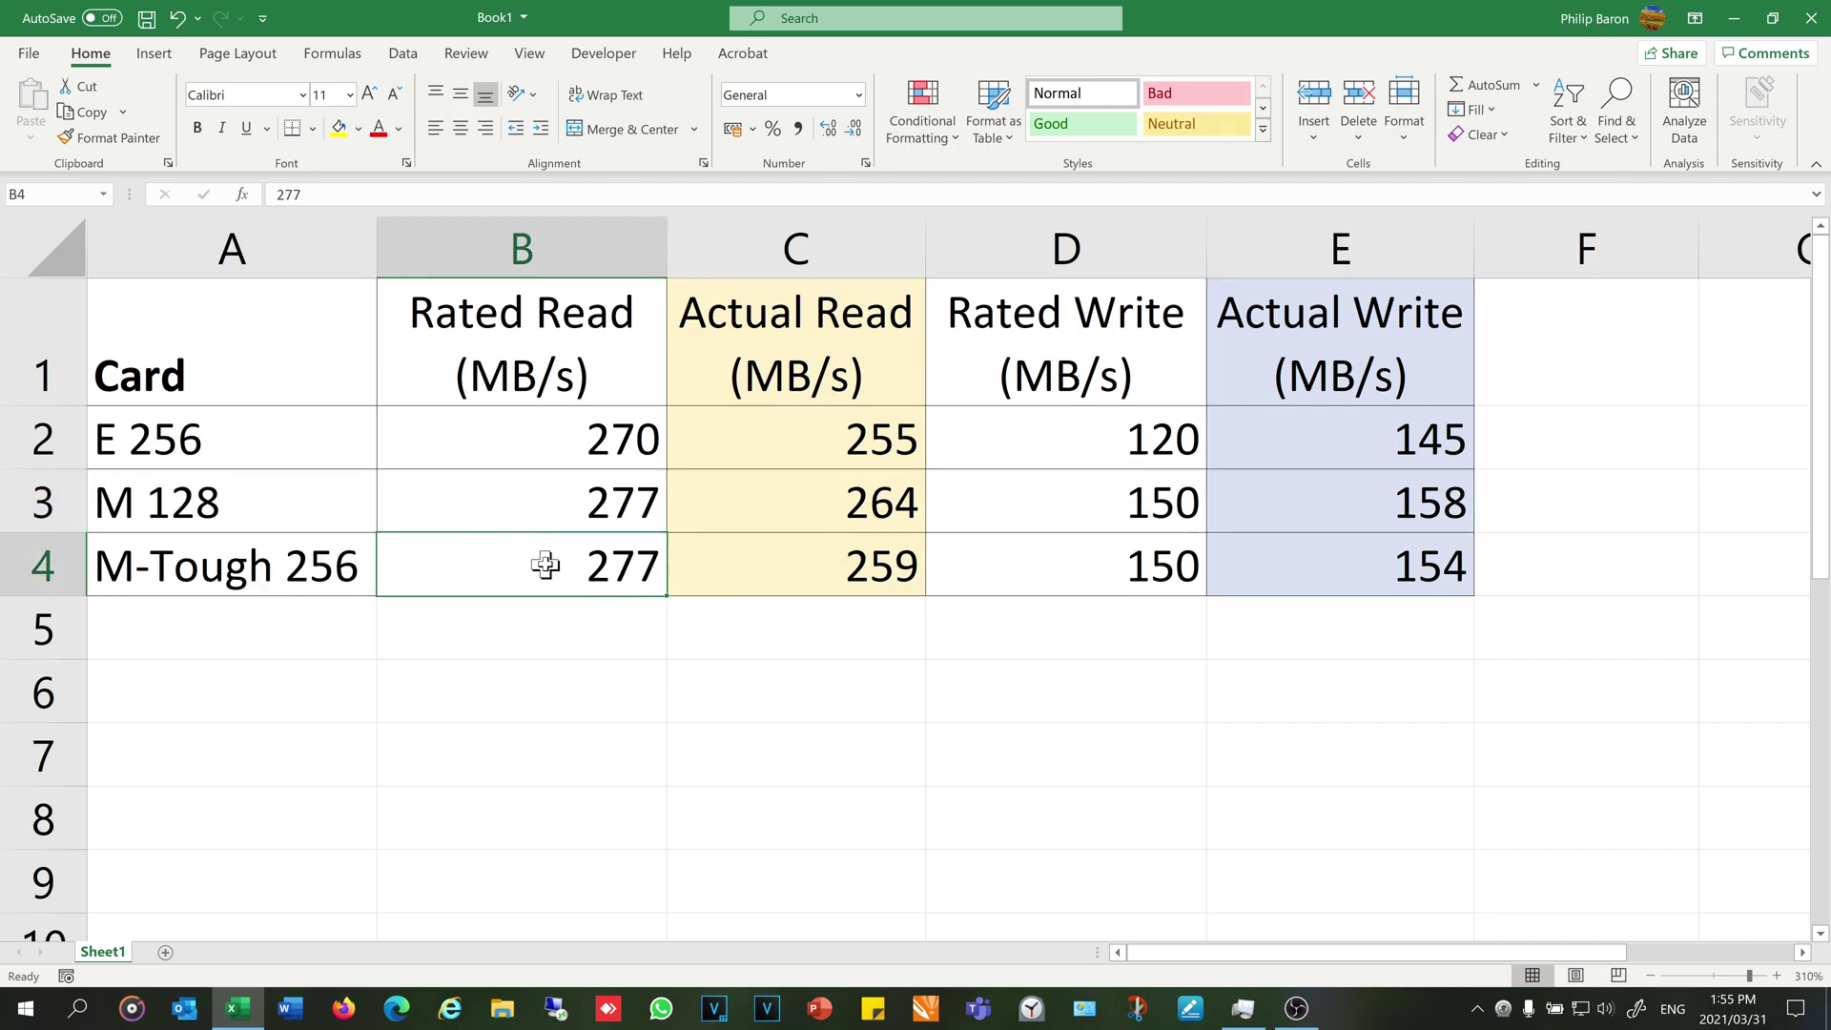
{"action": "left_click", "coordinate": [811, 562]}
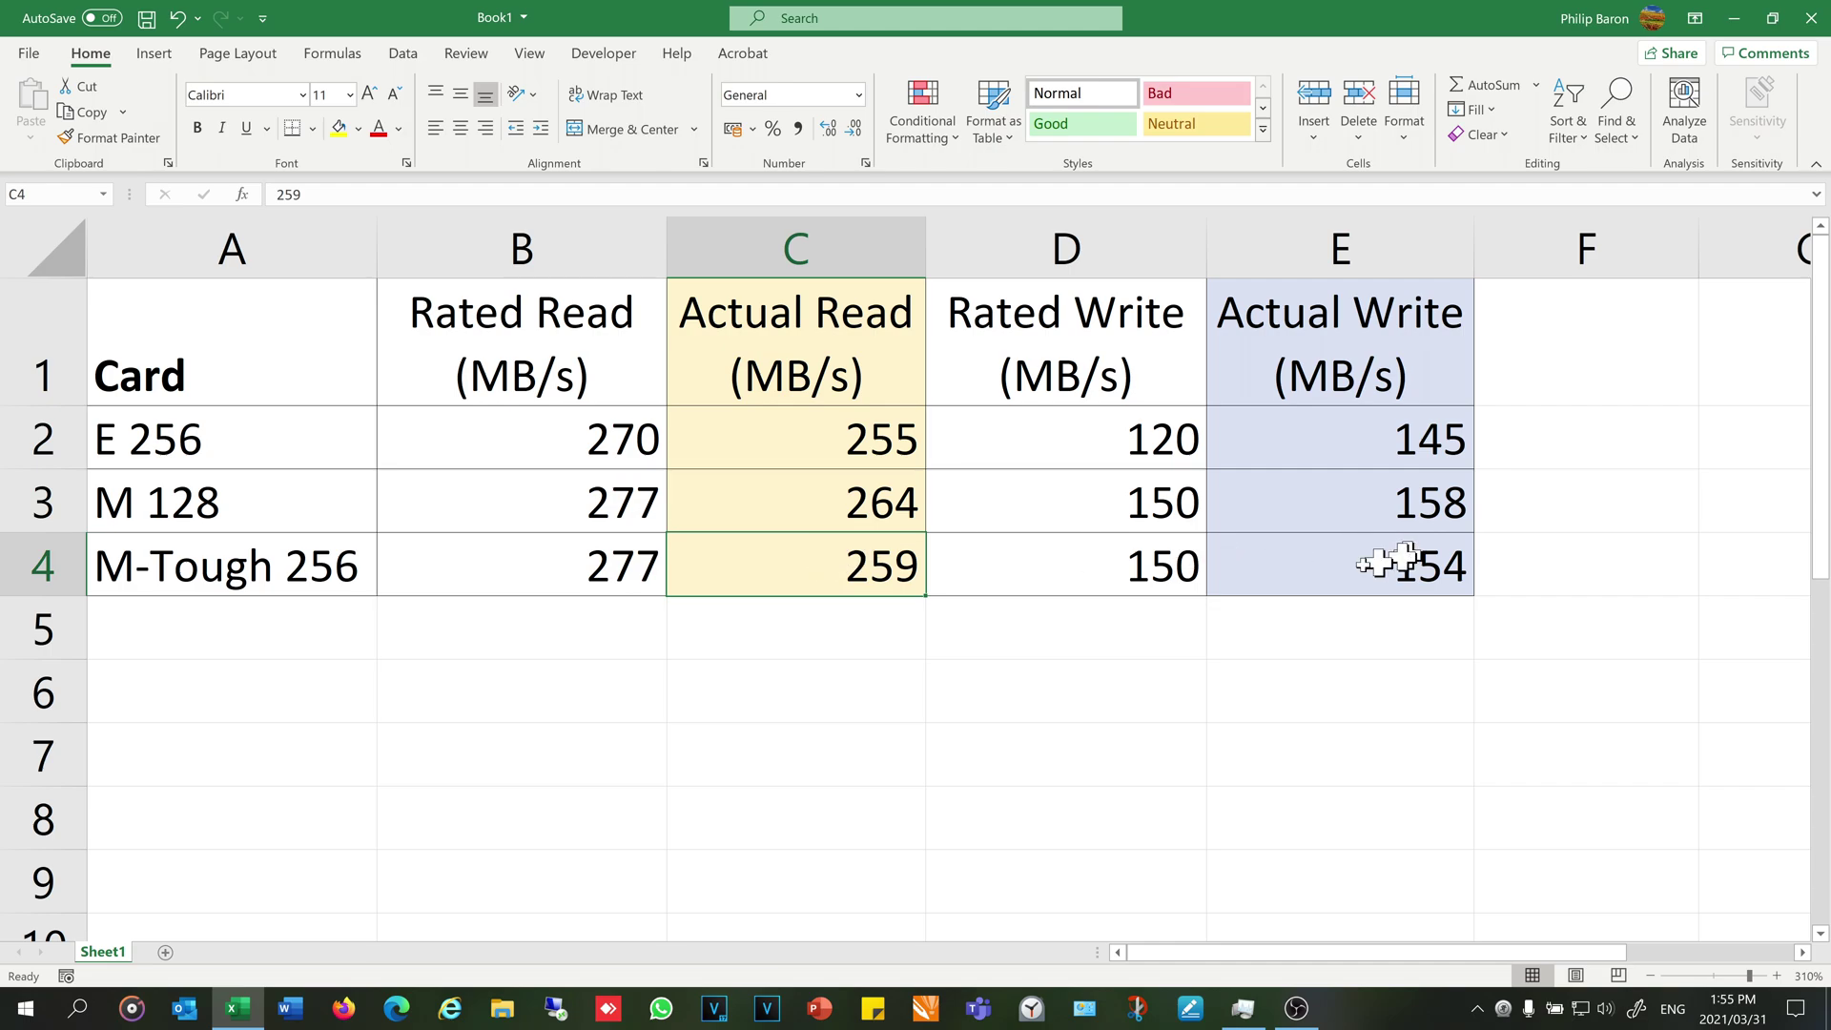
{"action": "left_click", "coordinate": [1333, 571]}
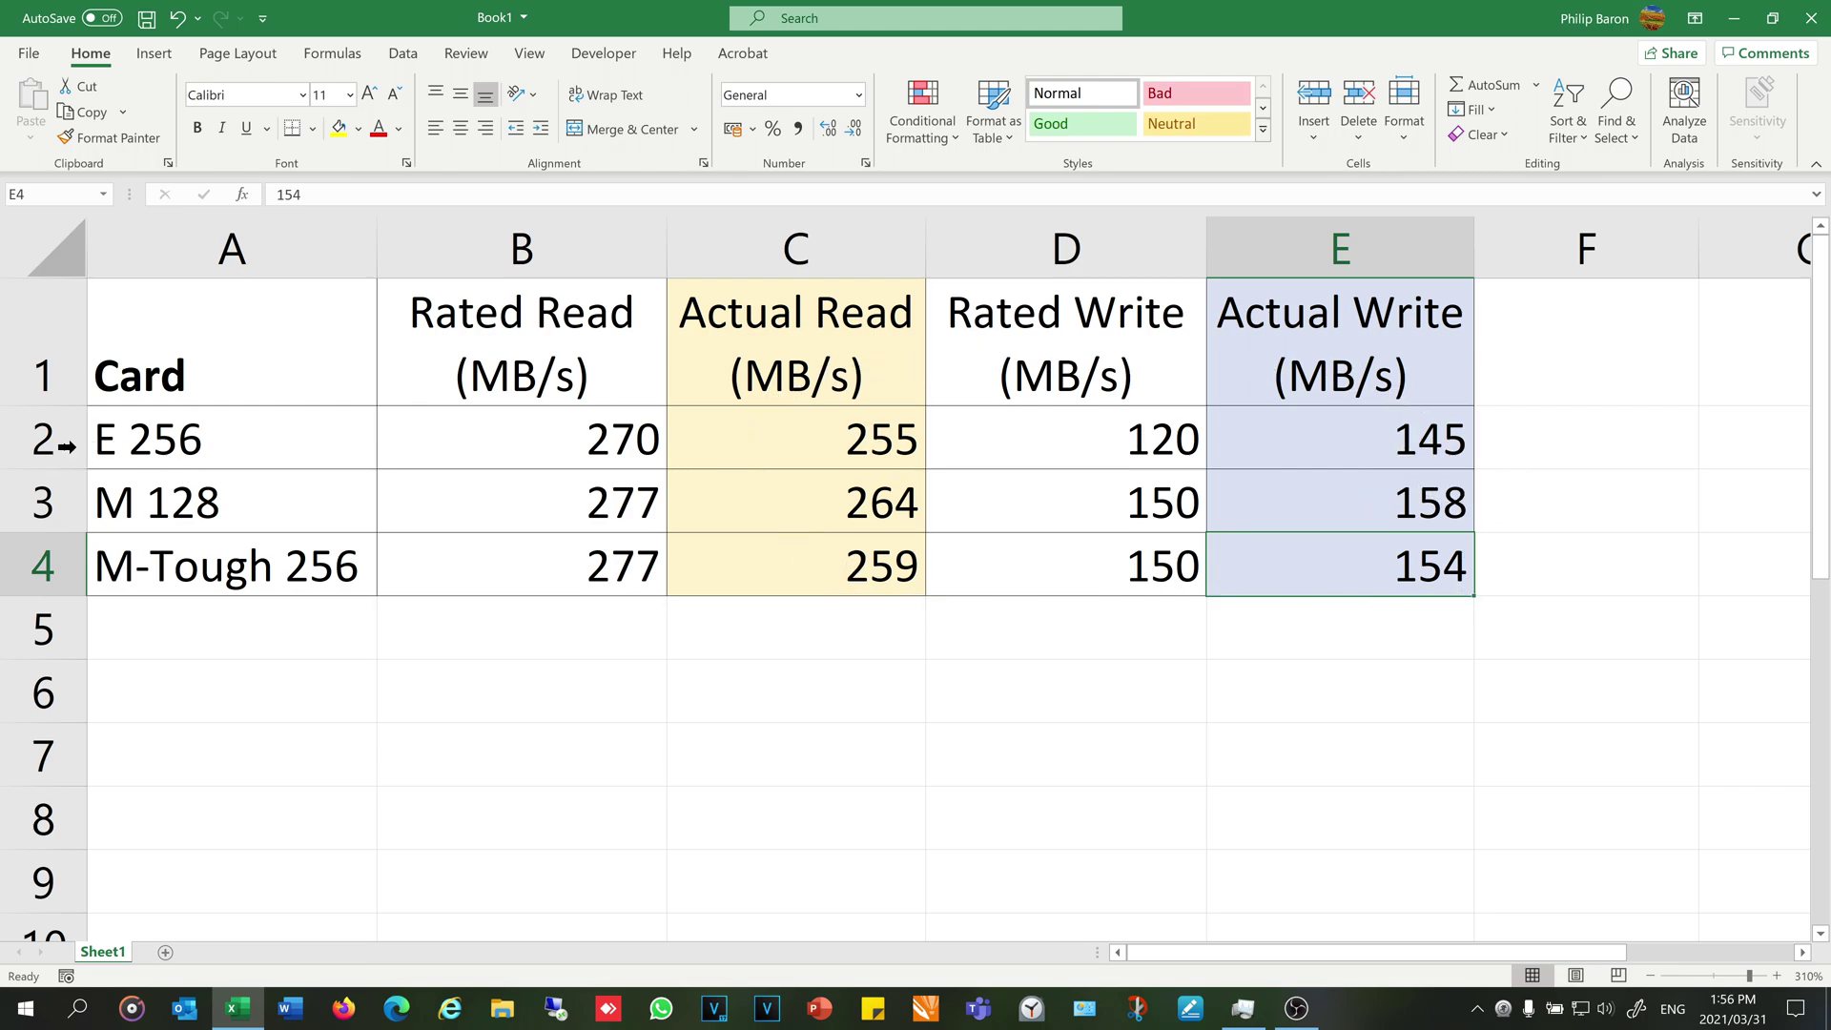
Review the whole E 256 row, focusing on its actual write speed
{"action": "left_click", "coordinate": [43, 442]}
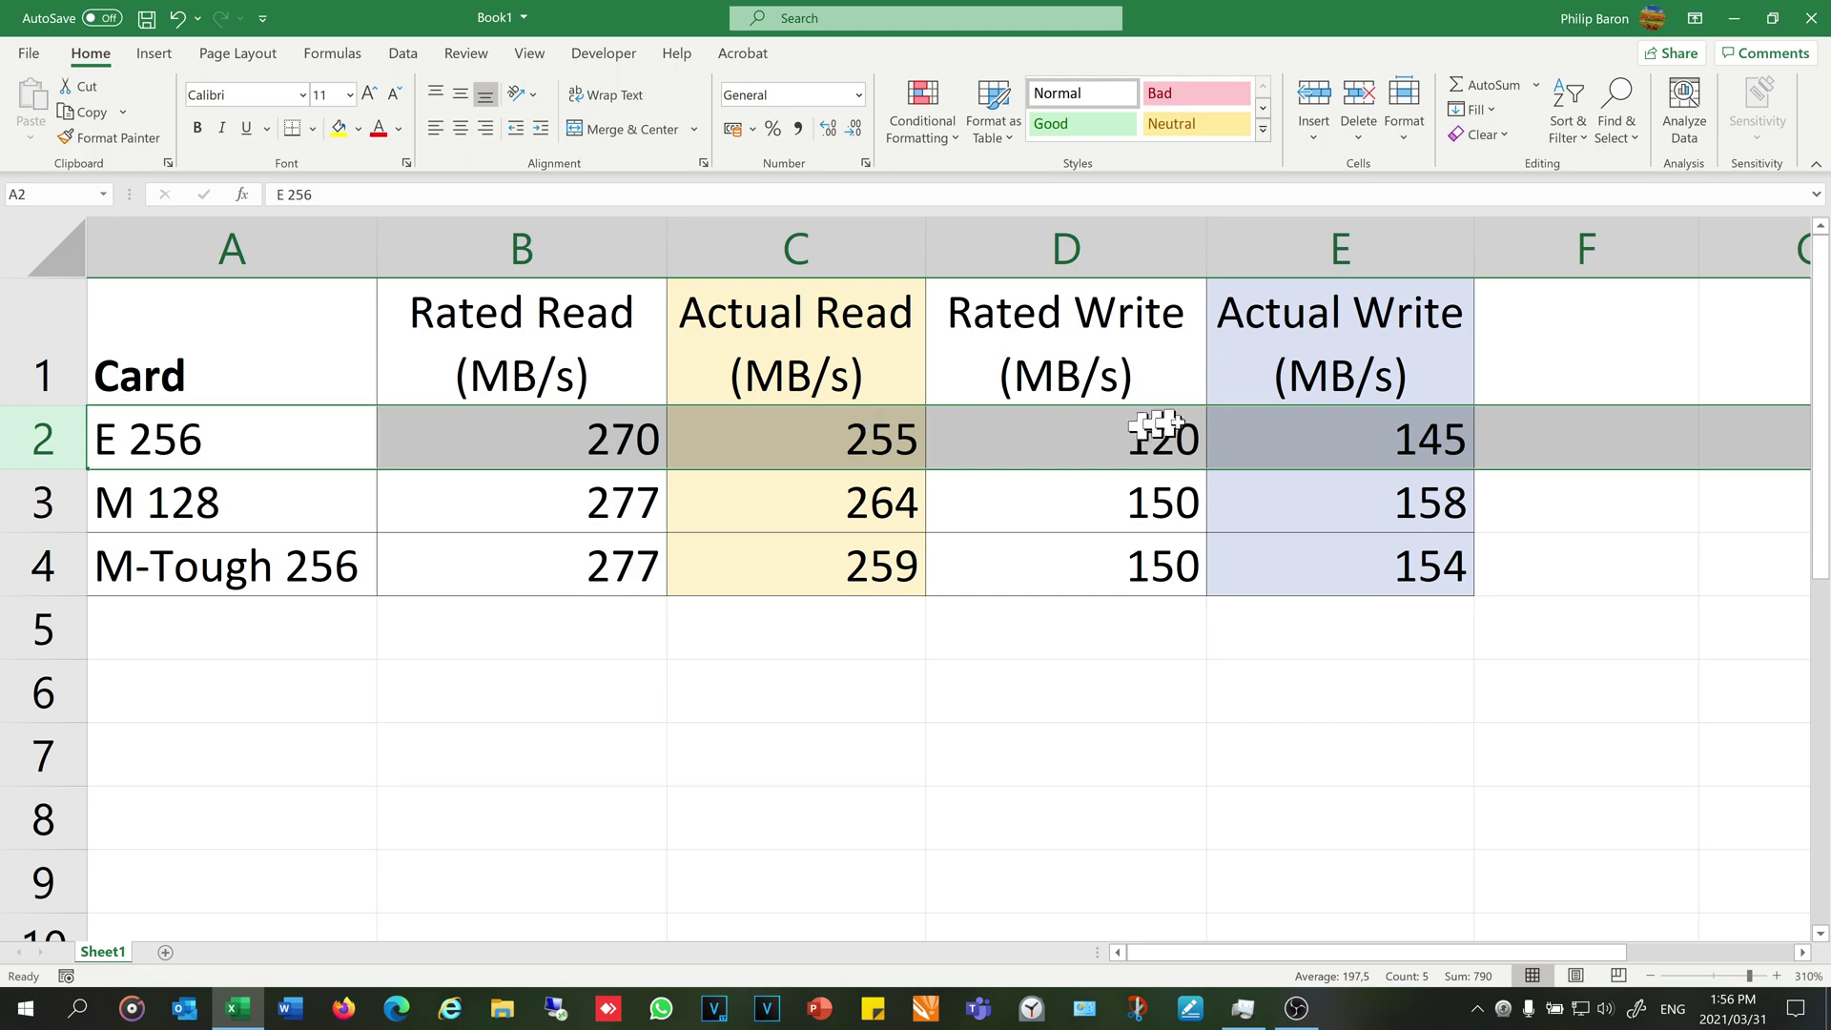
{"action": "left_click", "coordinate": [1364, 429]}
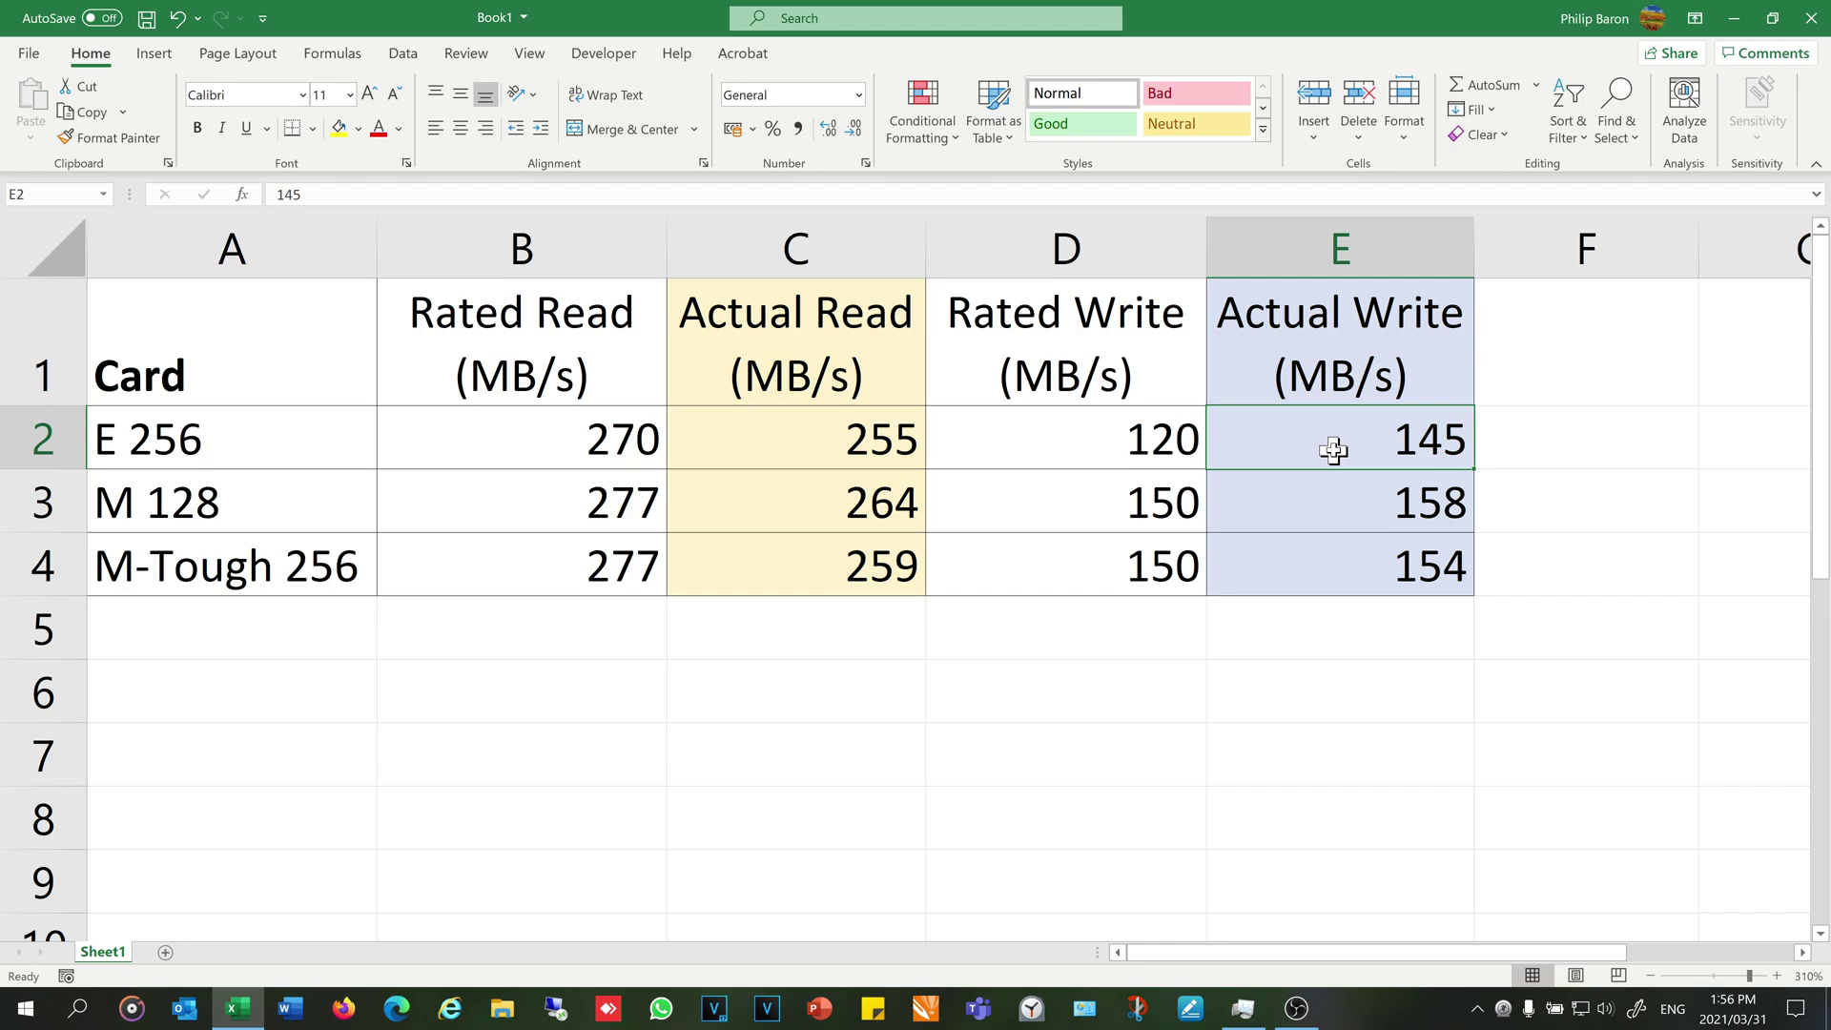
{"action": "left_click", "coordinate": [882, 622]}
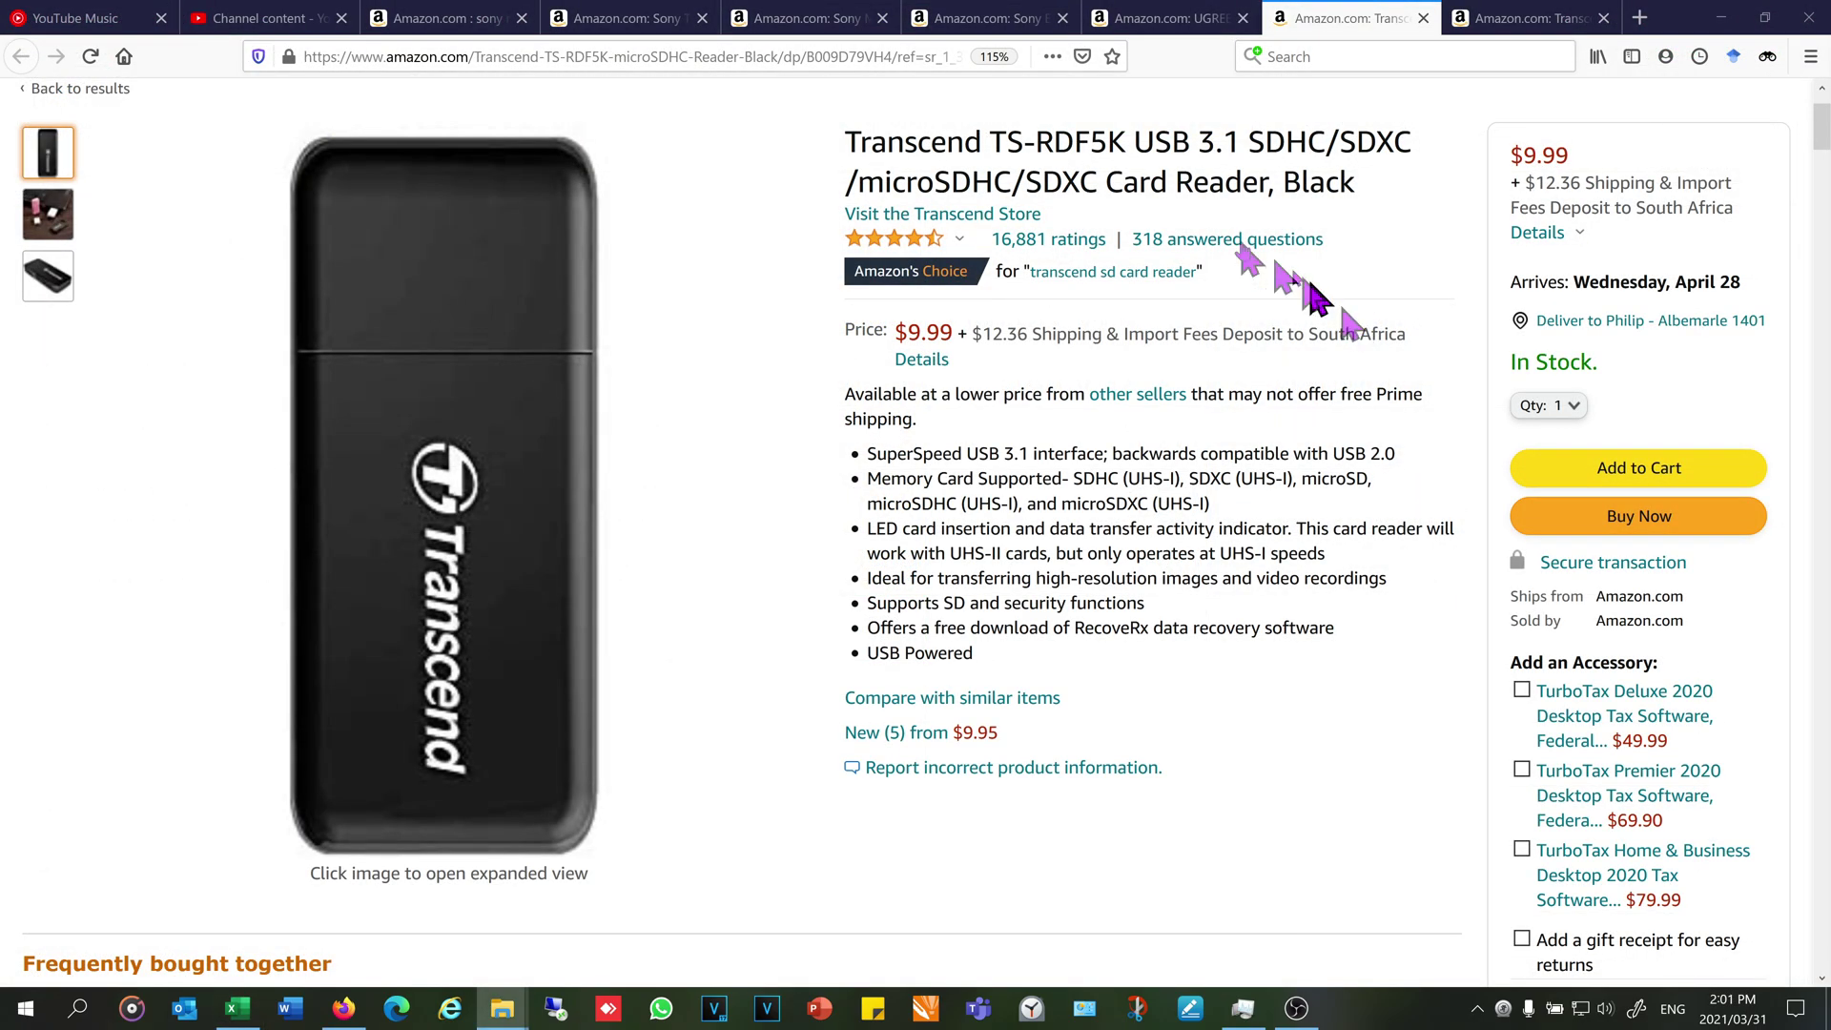
In Firefox, check the reader requirement on the Sony M 256 GB card page and the UHS-II note on the Transcend TS-RDF5K pages
{"action": "left_click", "coordinate": [828, 19]}
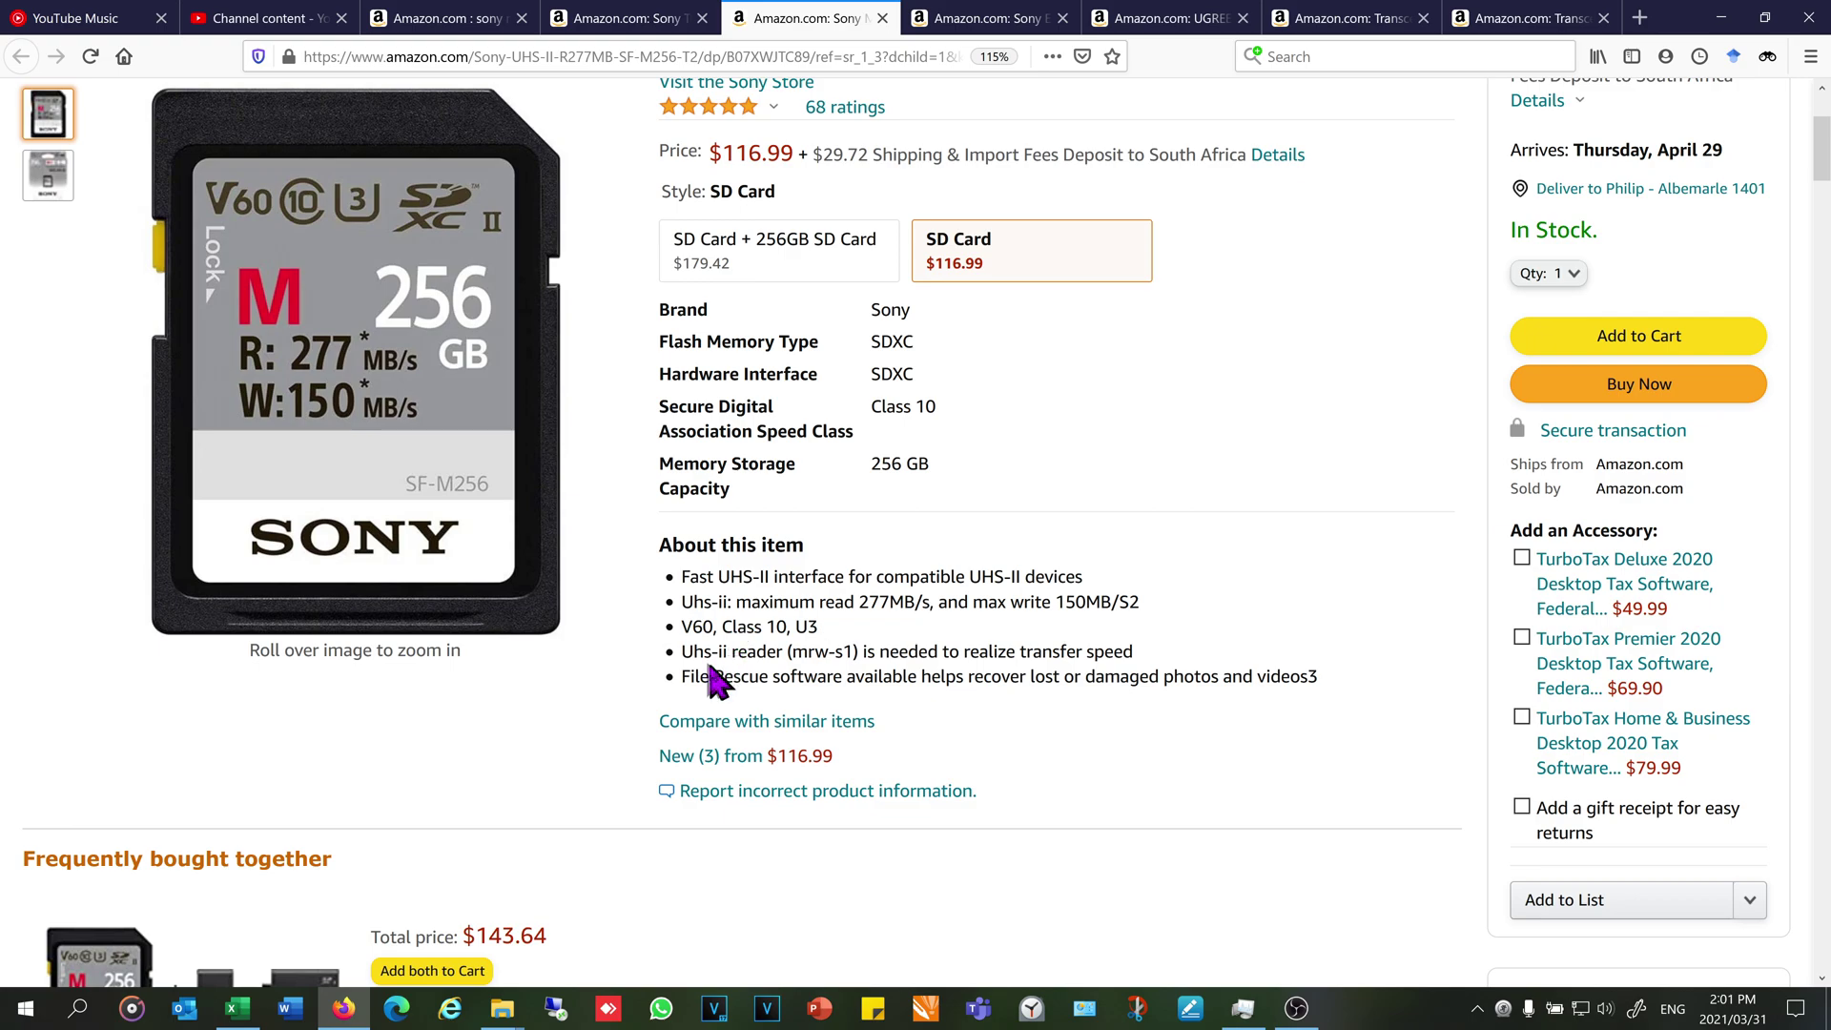
{"action": "left_click_drag", "start_coordinate": [683, 650], "coordinate": [769, 652]}
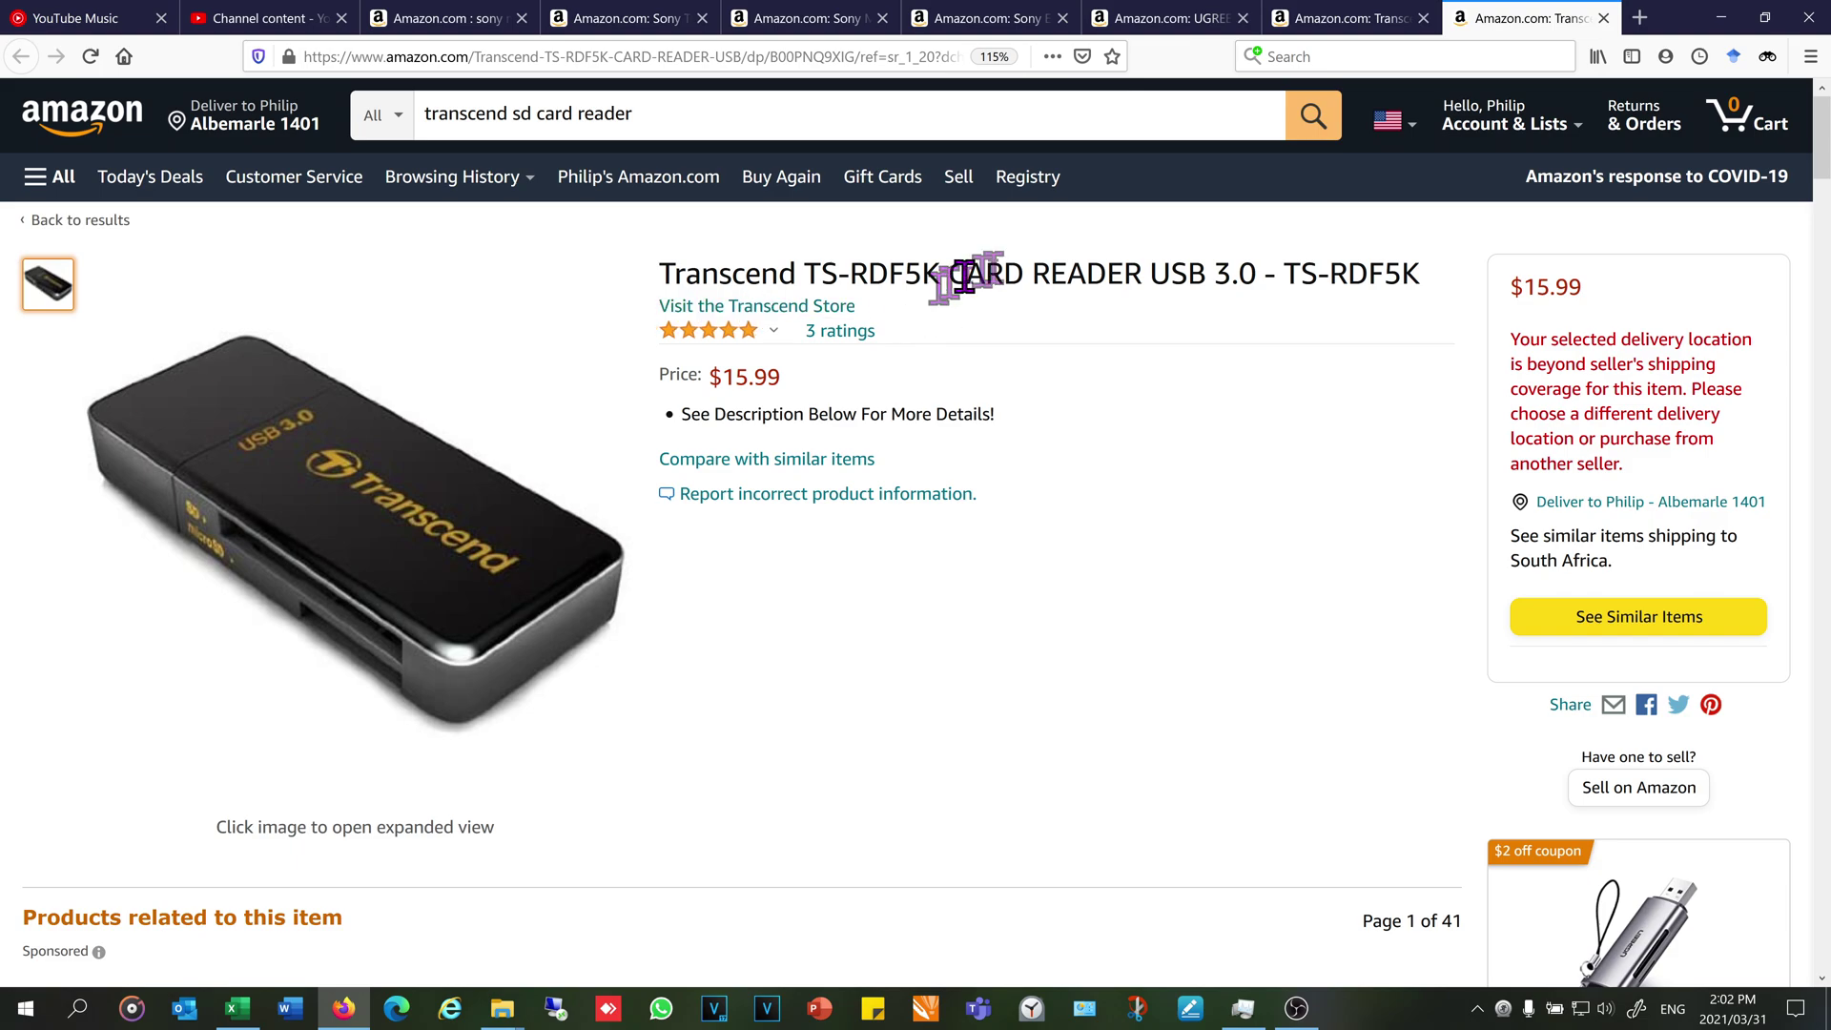
{"action": "left_click", "coordinate": [1335, 21]}
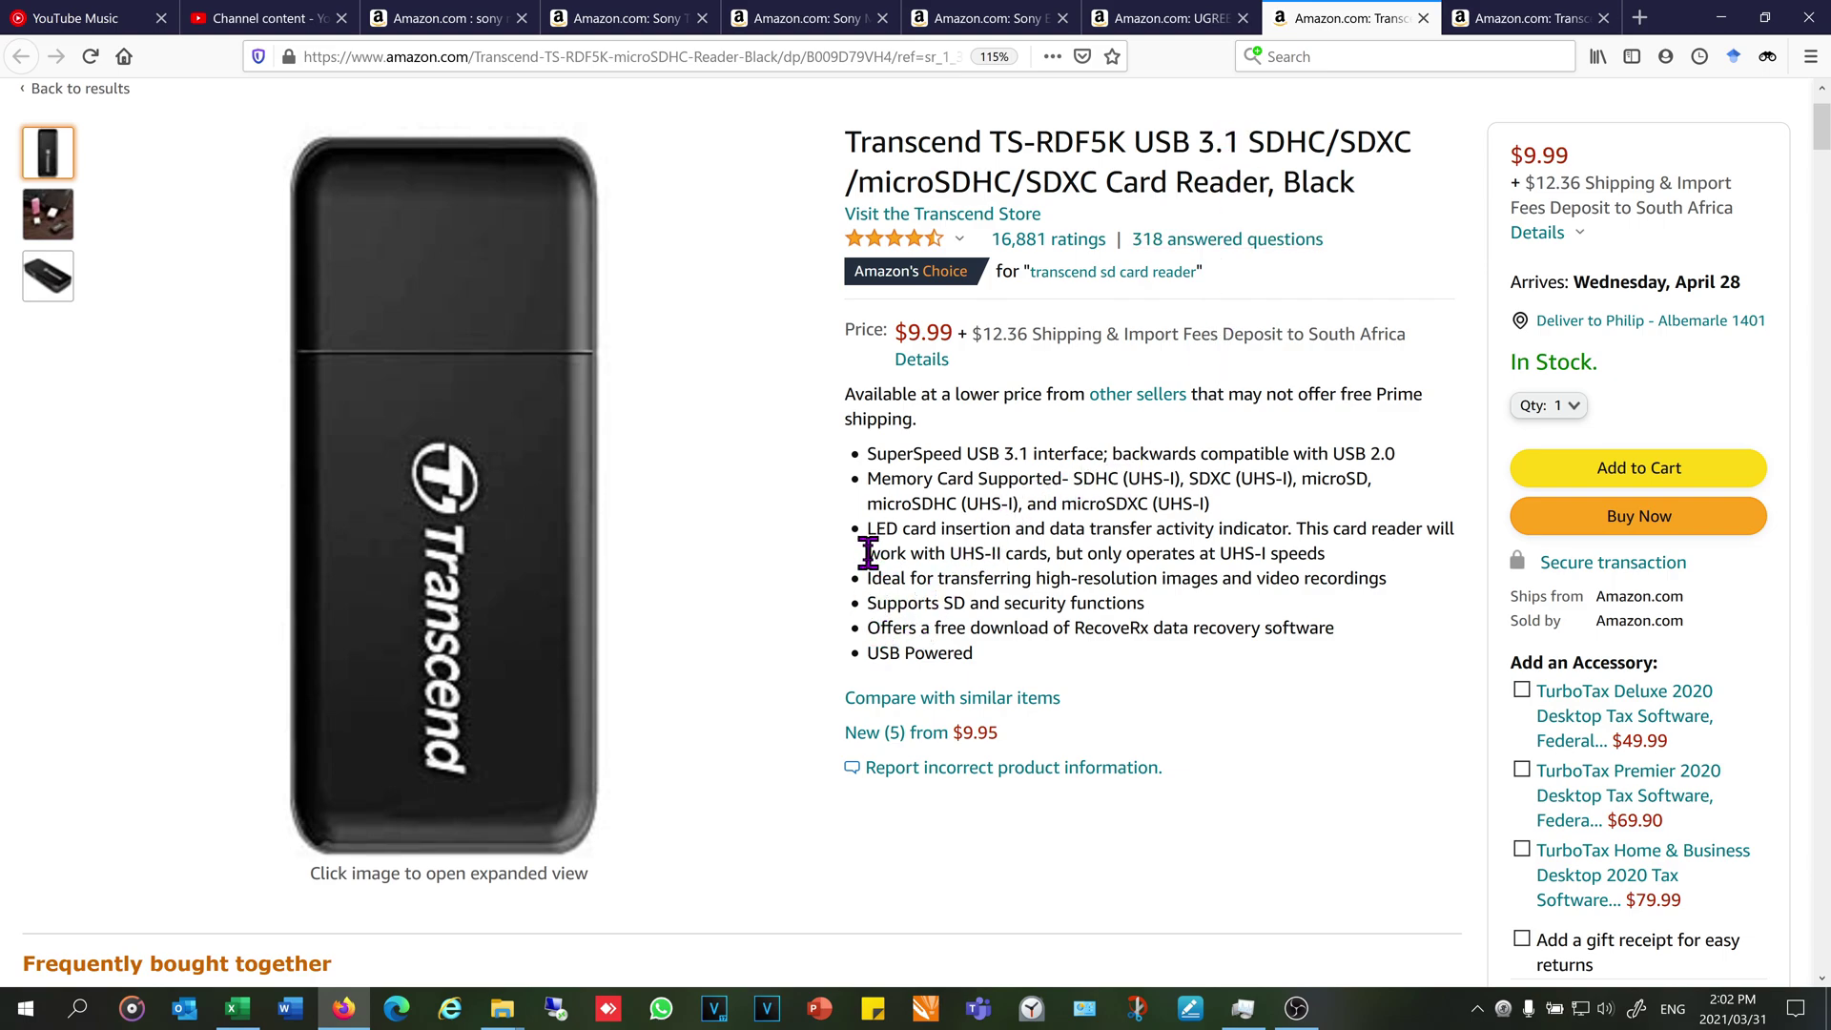
{"action": "left_click_drag", "start_coordinate": [868, 552], "coordinate": [969, 558]}
{"action": "left_click_drag", "start_coordinate": [1012, 559], "coordinate": [1344, 567]}
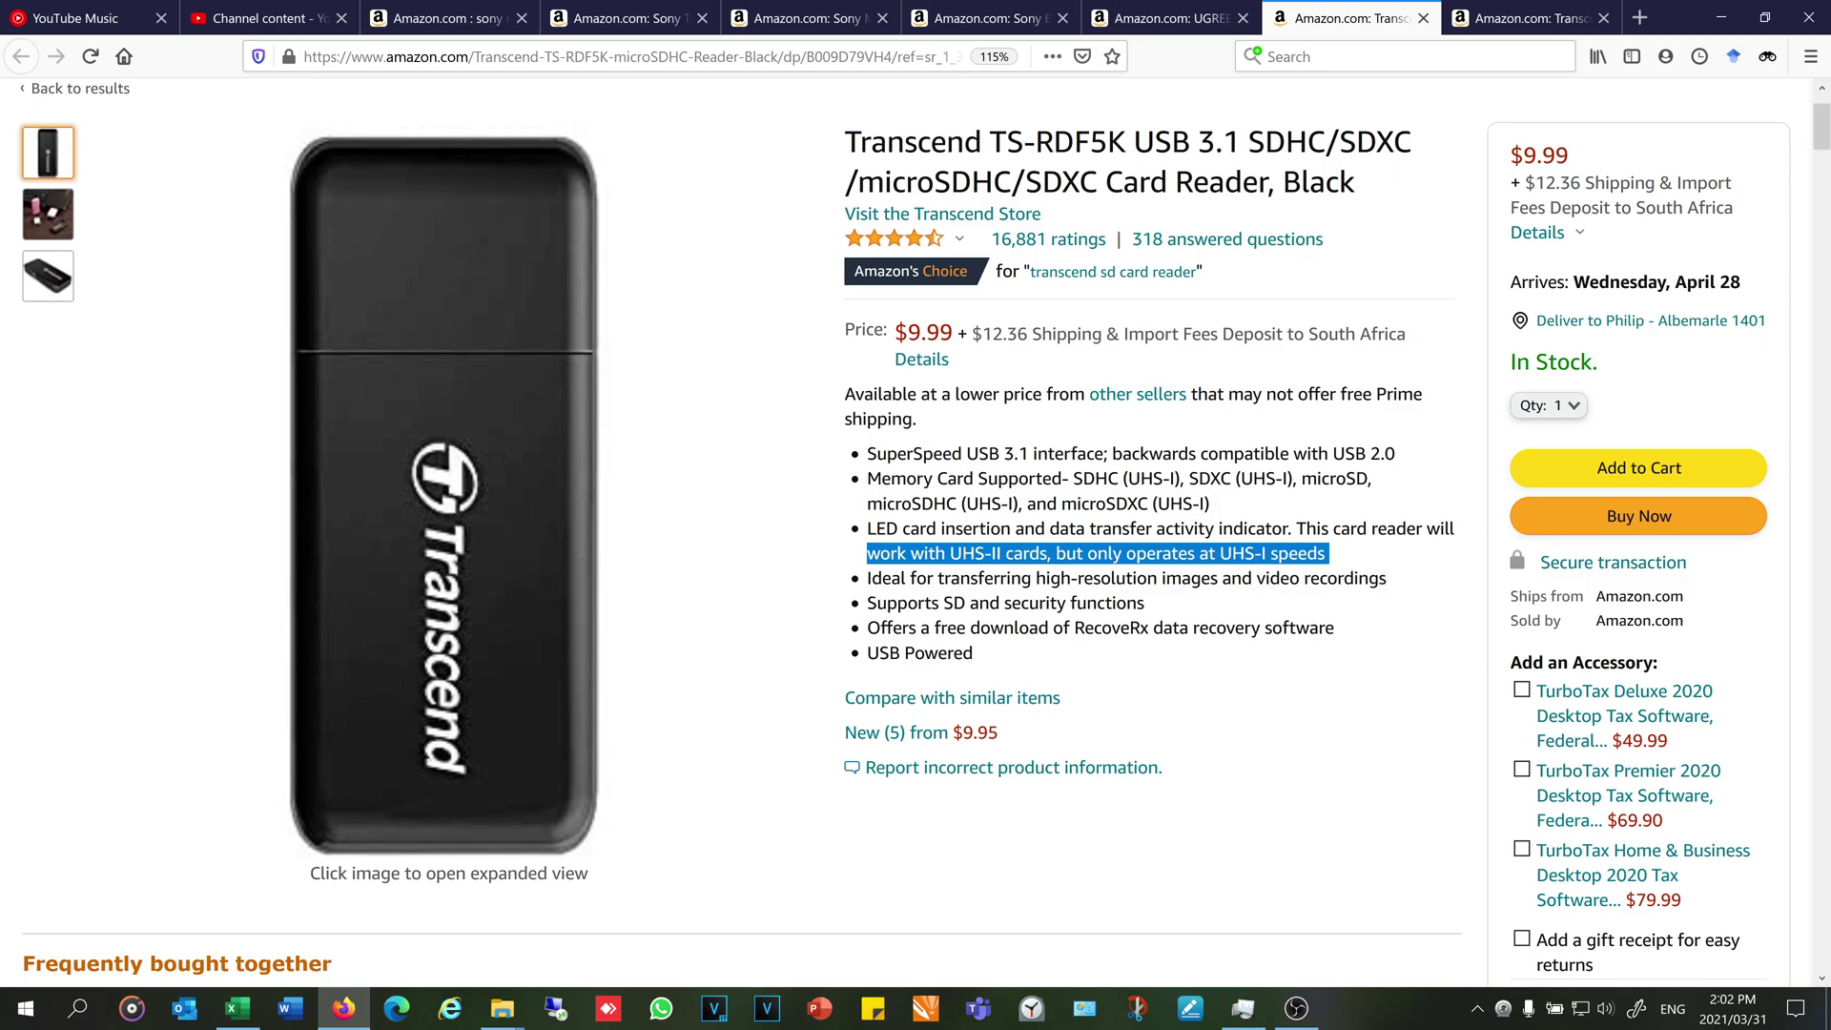
{"action": "left_click", "coordinate": [1526, 17]}
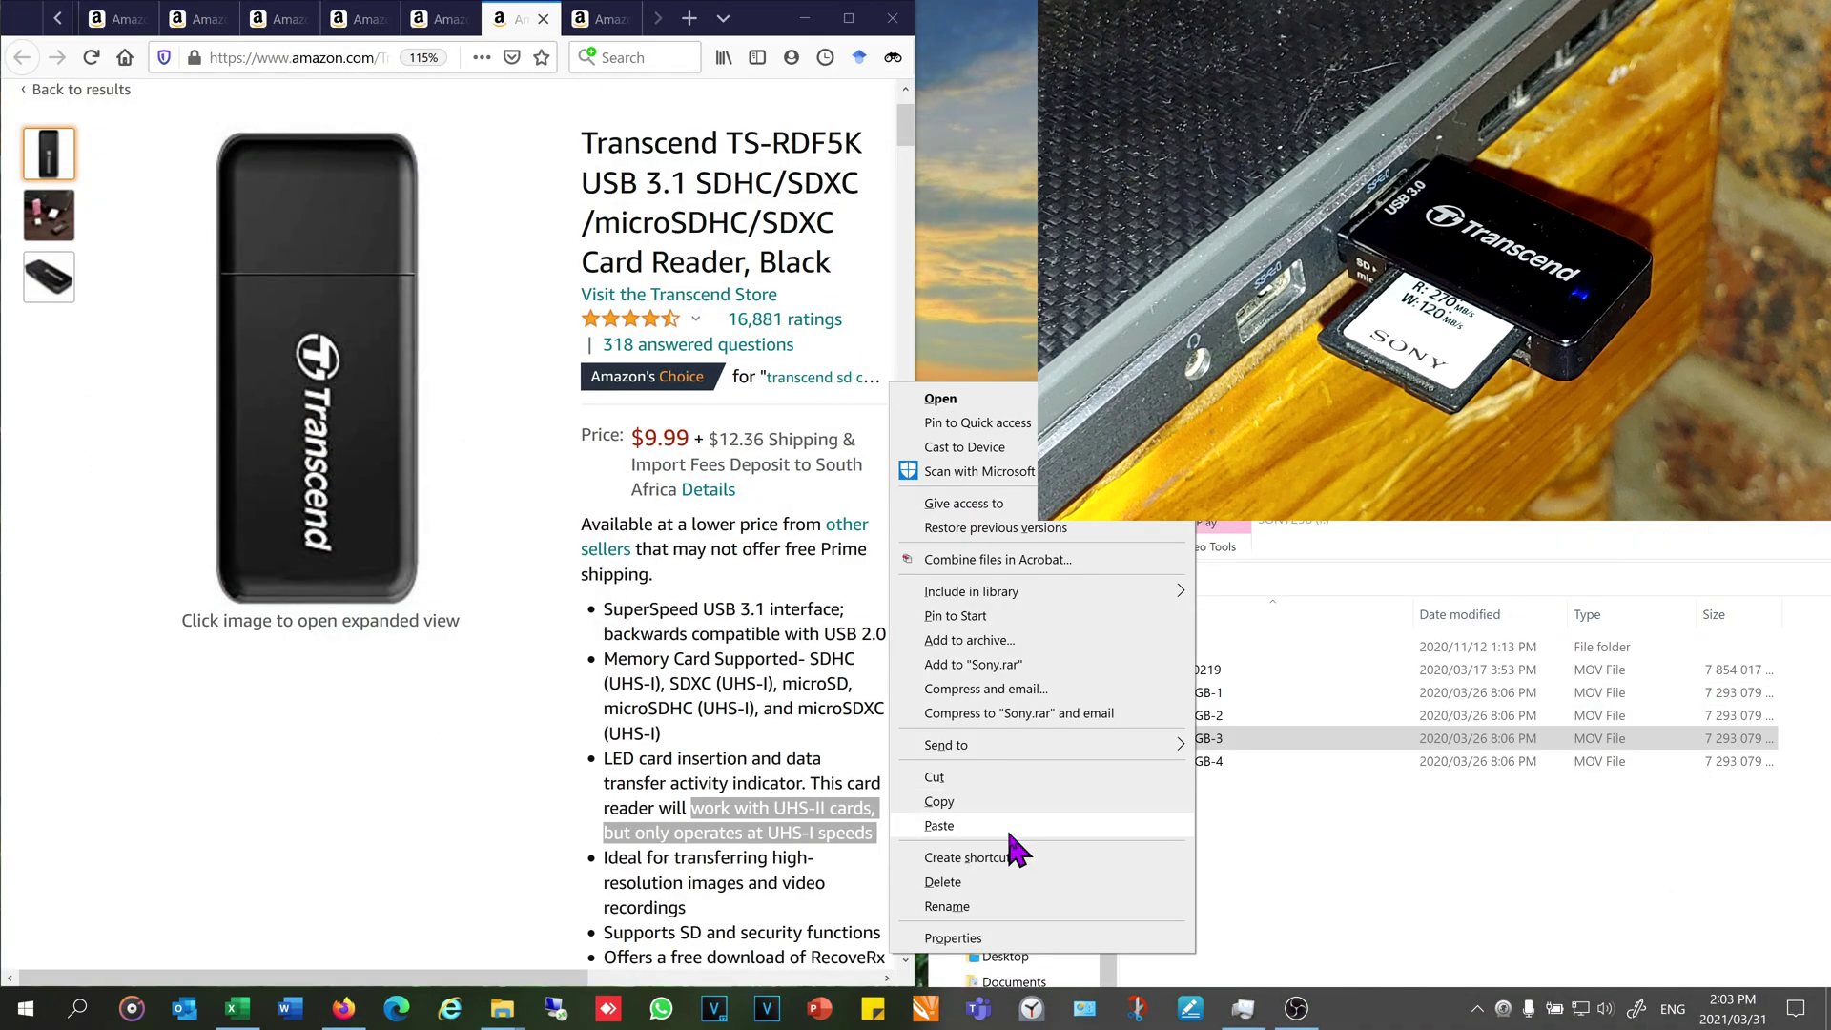
Test the Transcend reader's speed by copying Test 7GB-3 from SONY256 (I:) into the desktop's Sony folder, and cancel the transfer partway
{"action": "left_click", "coordinate": [1014, 849]}
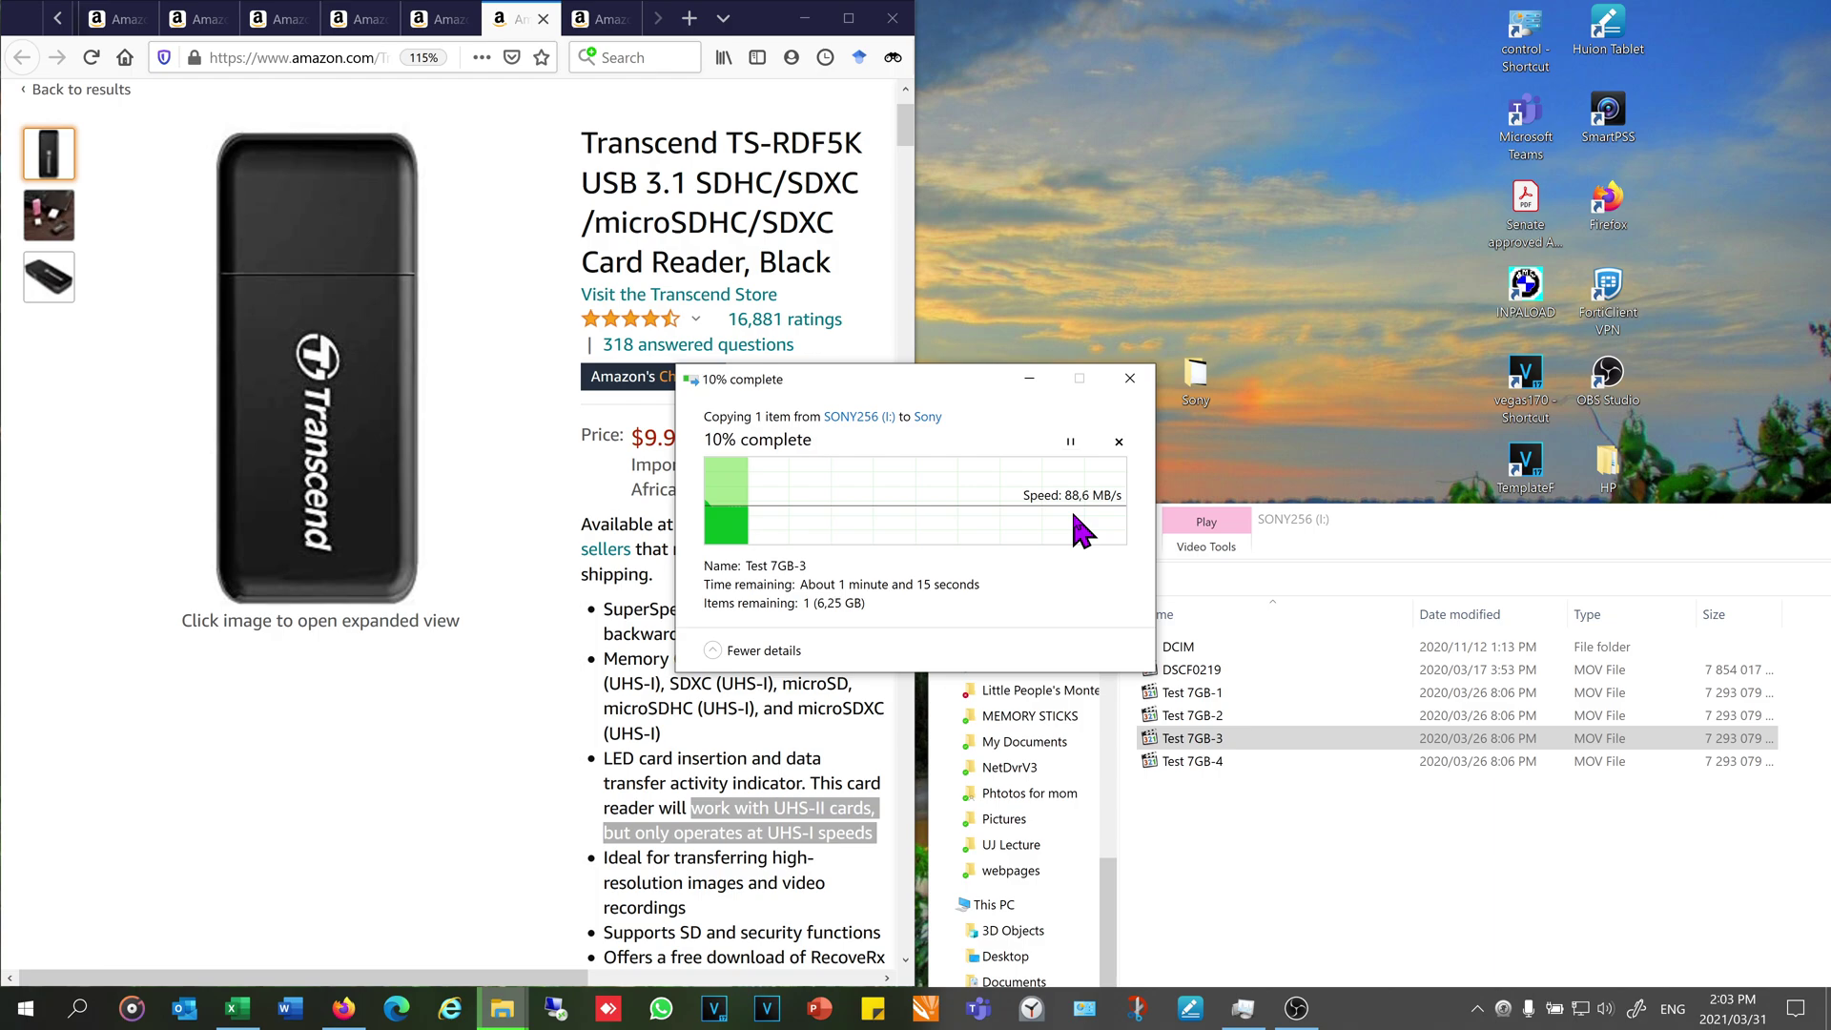
{"action": "double_click", "coordinate": [1197, 378]}
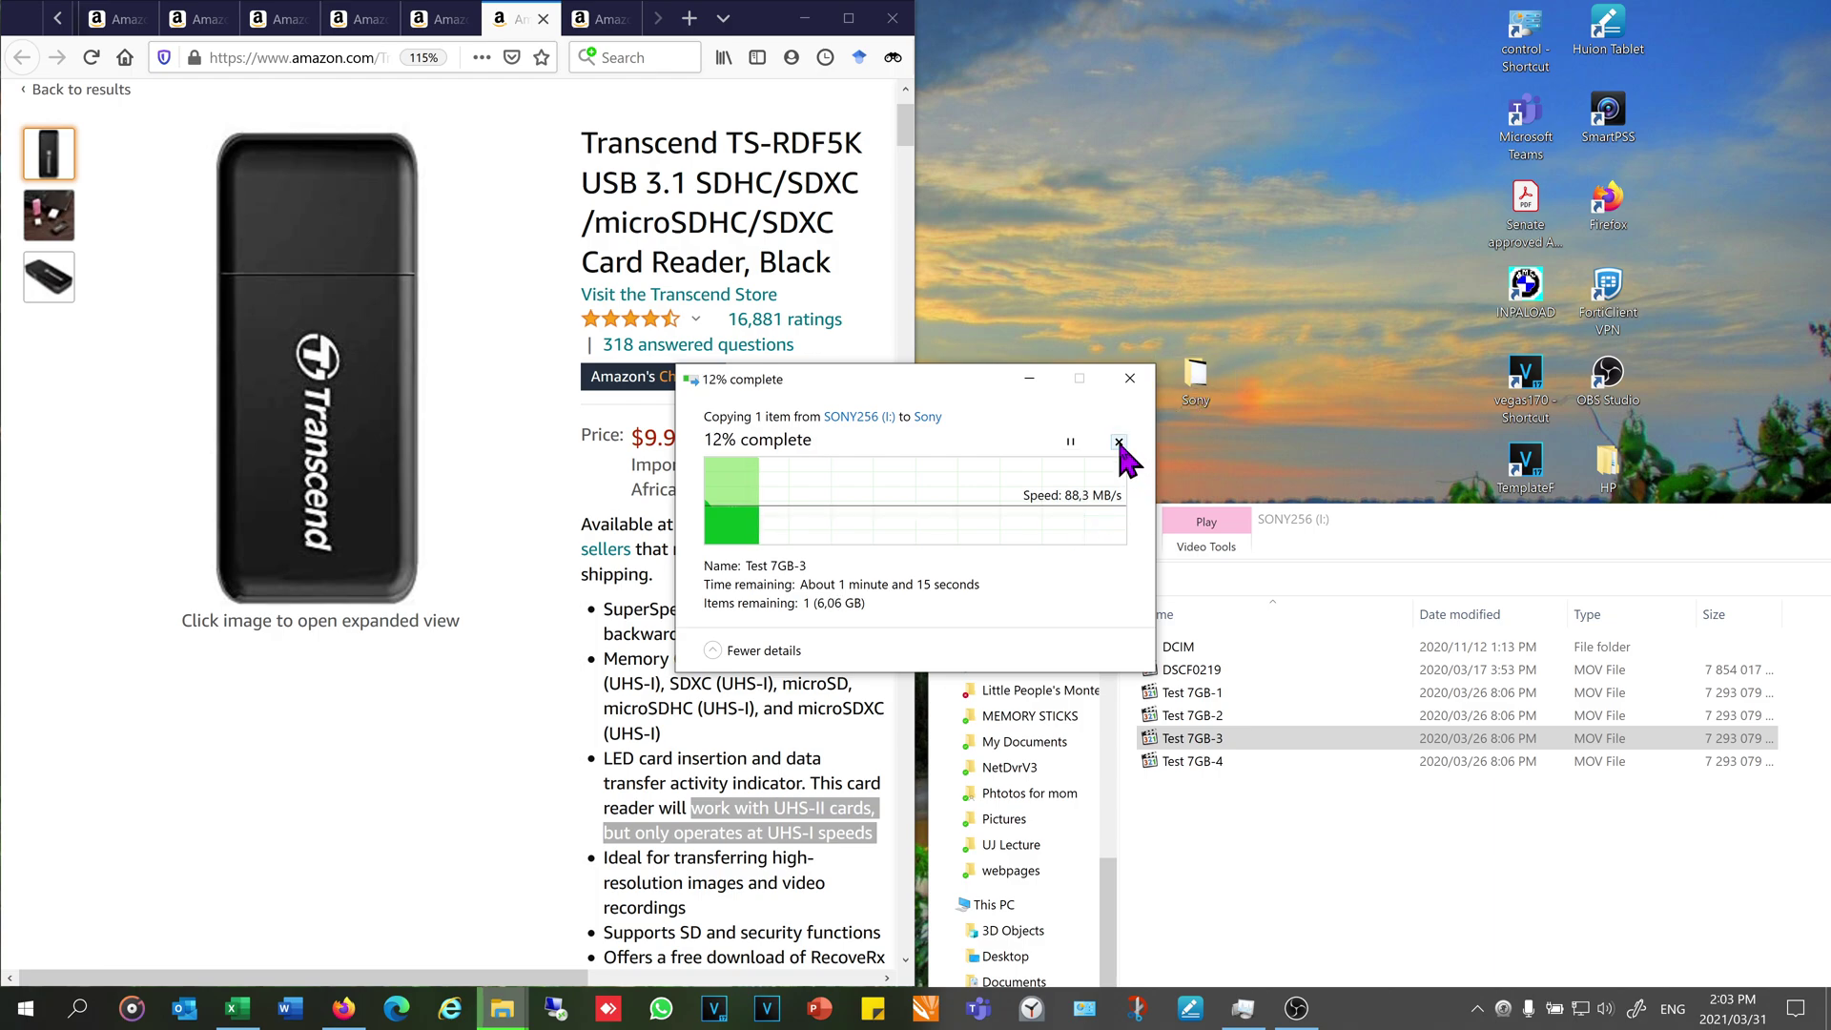
{"action": "left_click", "coordinate": [1119, 442]}
{"action": "left_click_drag", "start_coordinate": [1637, 382], "coordinate": [1231, 901]}
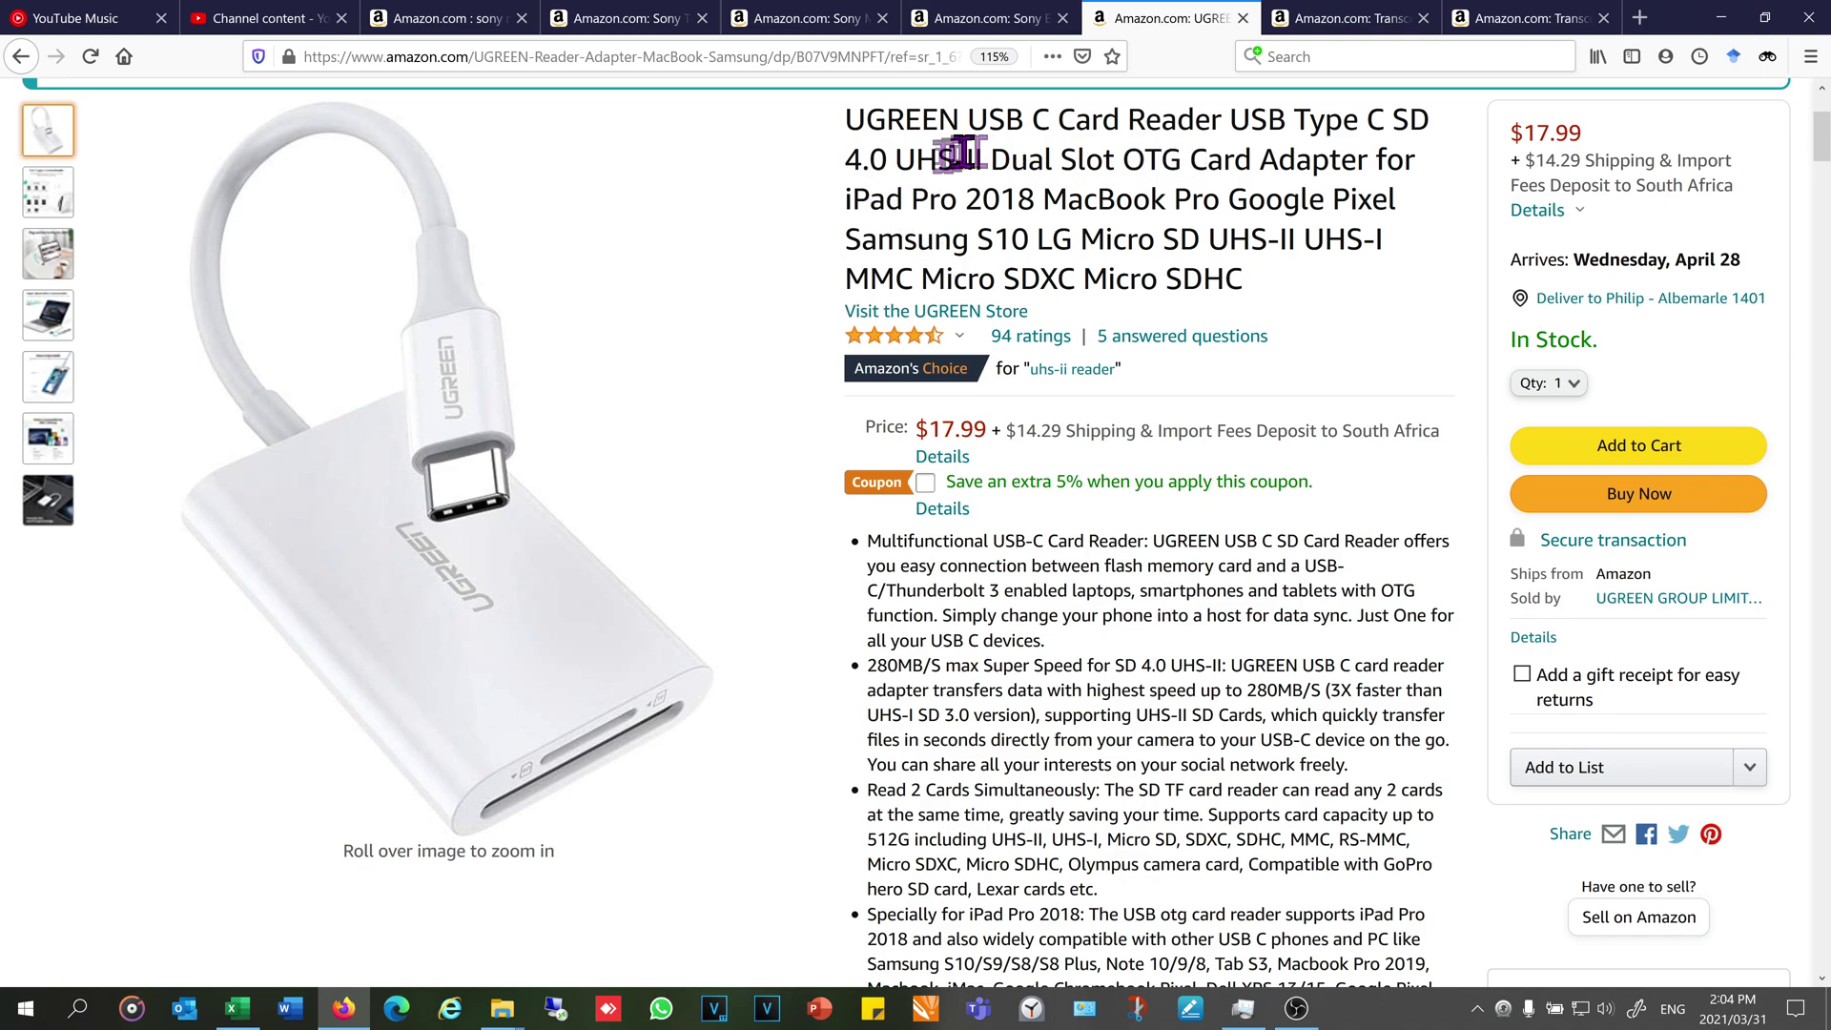
Examine the UHS-II support and maximum transfer speed on the UGREEN USB C card reader's Amazon page
{"action": "left_click_drag", "start_coordinate": [893, 159], "coordinate": [984, 159]}
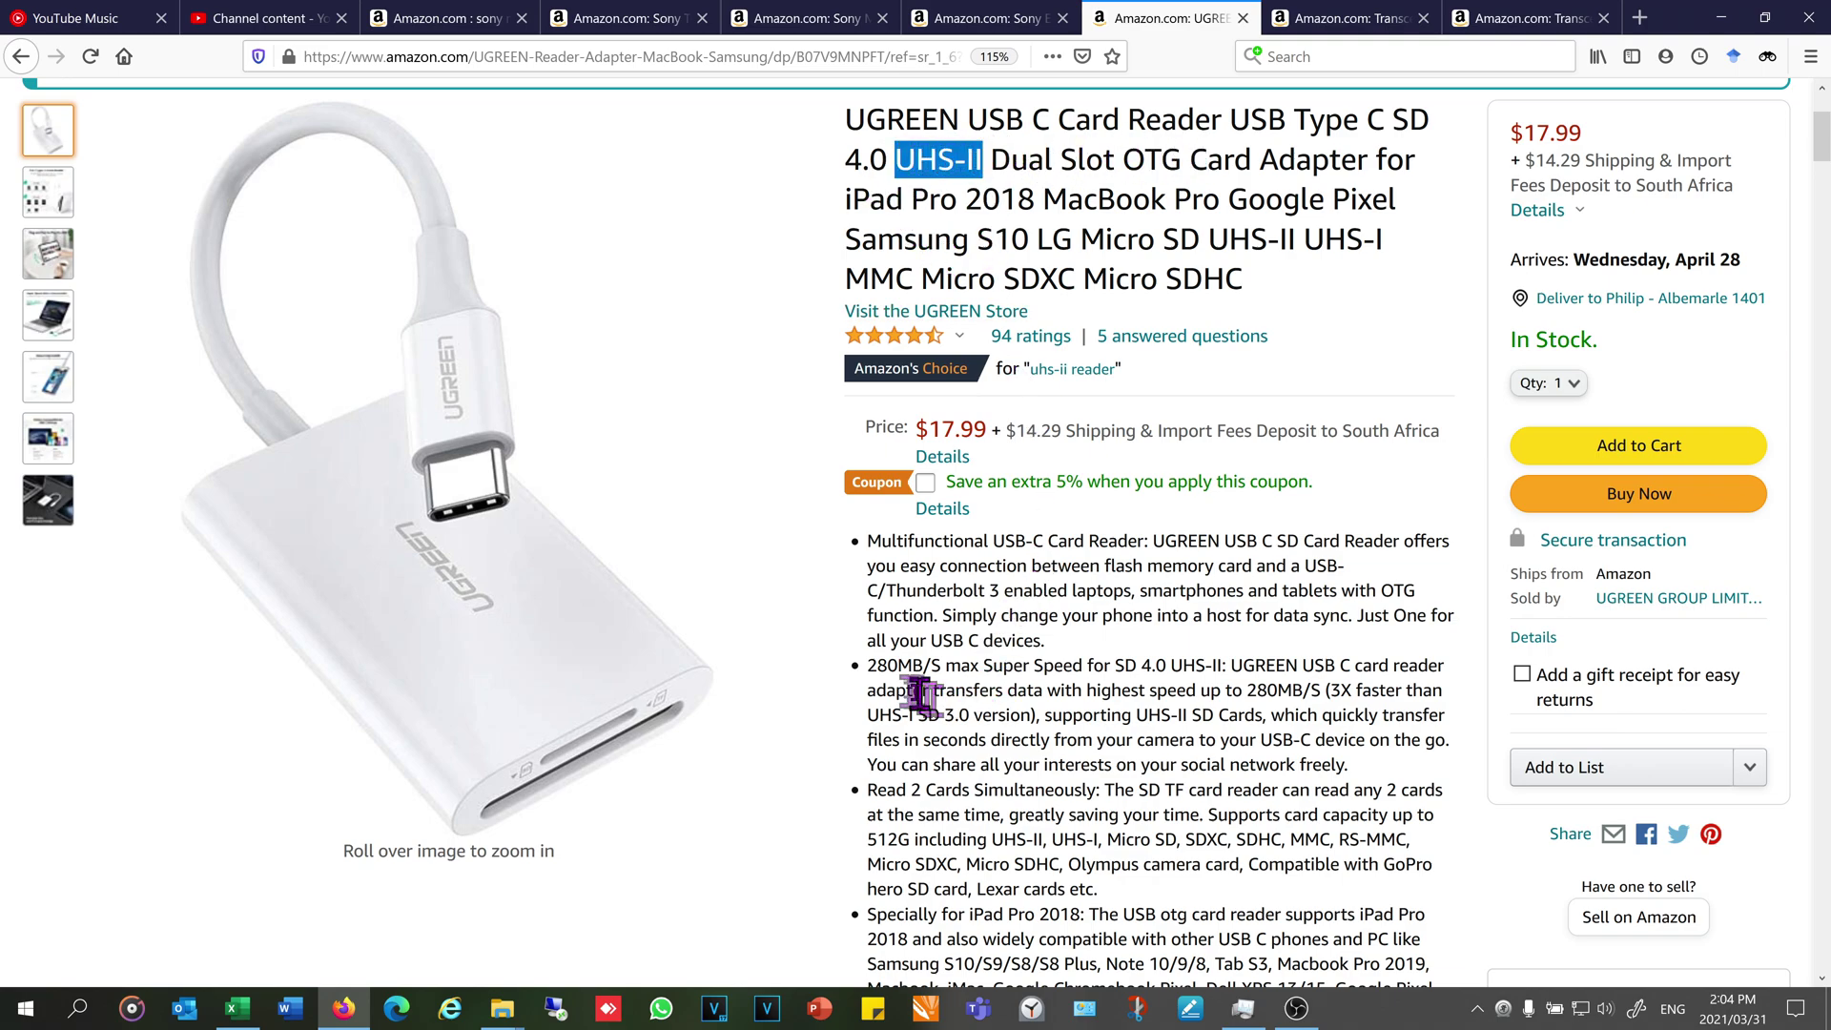
{"action": "left_click_drag", "start_coordinate": [870, 668], "coordinate": [1098, 668]}
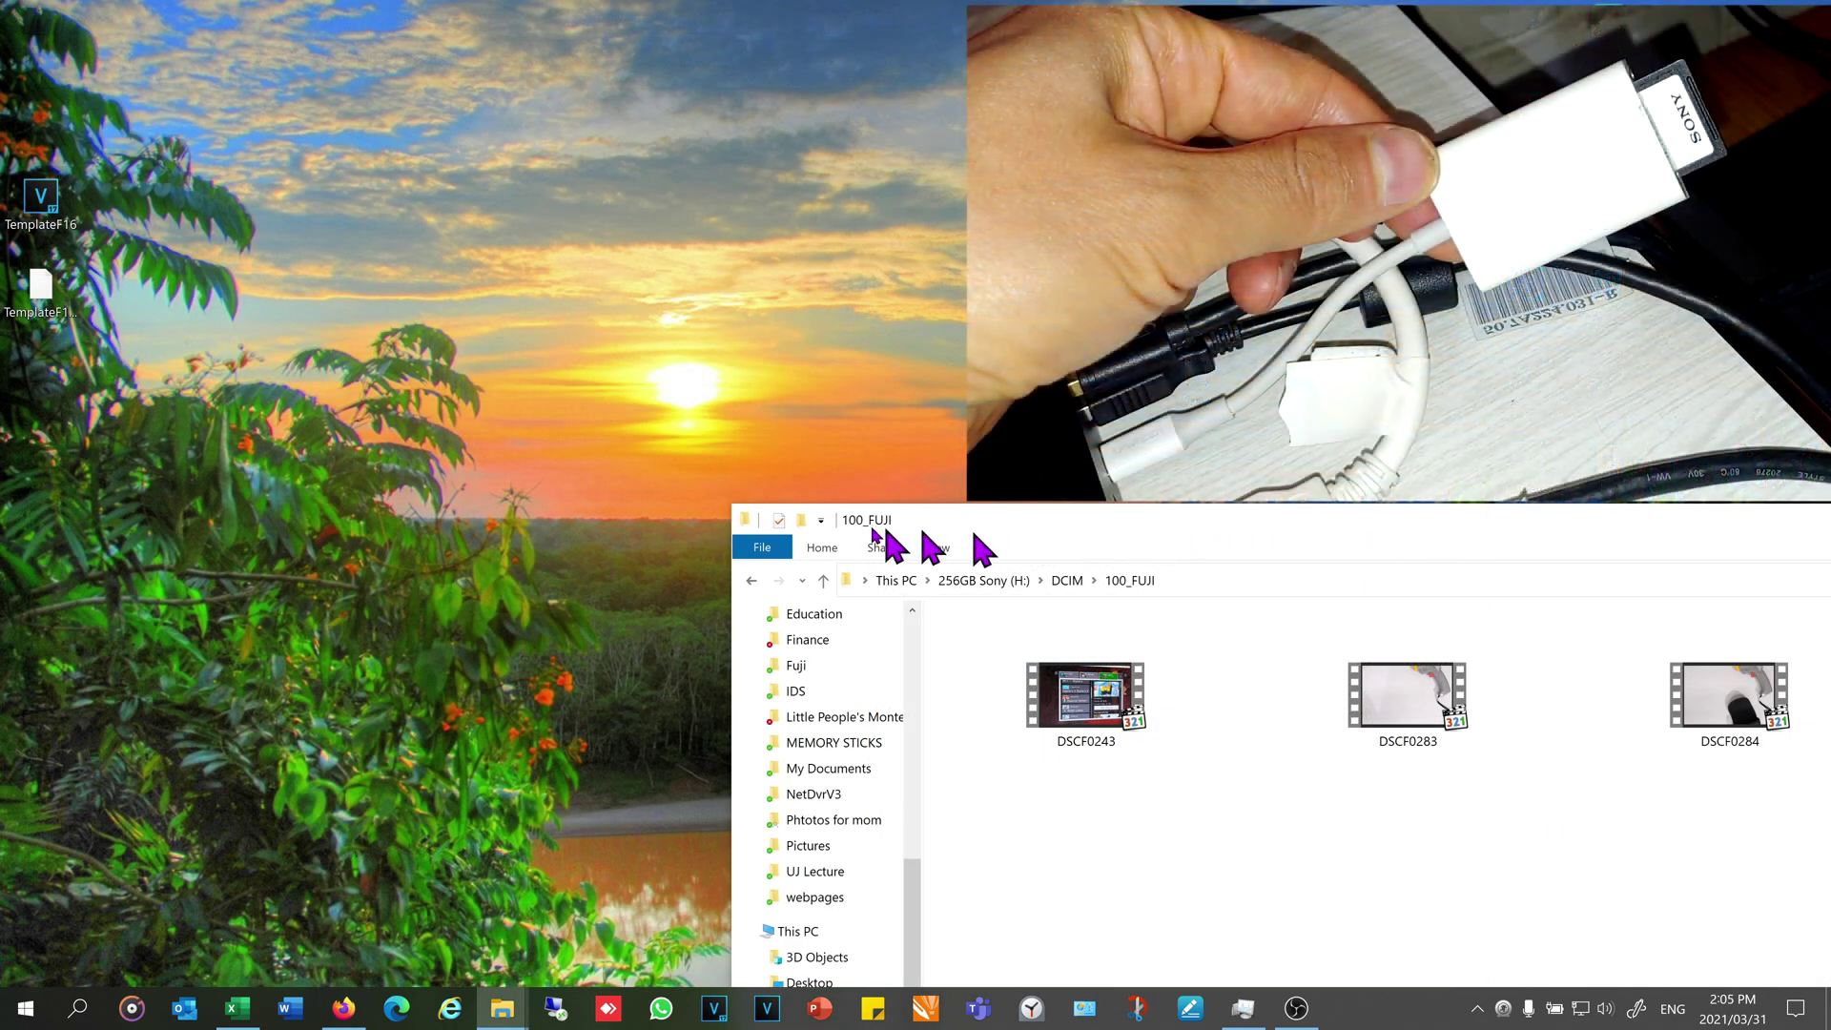
Test both transfer directions by copying DSCF0284 from 256GB Sony (H:) into the desktop's Sony folder and the Test 7GB video onto the card
{"action": "left_click_drag", "start_coordinate": [1116, 522], "coordinate": [654, 556]}
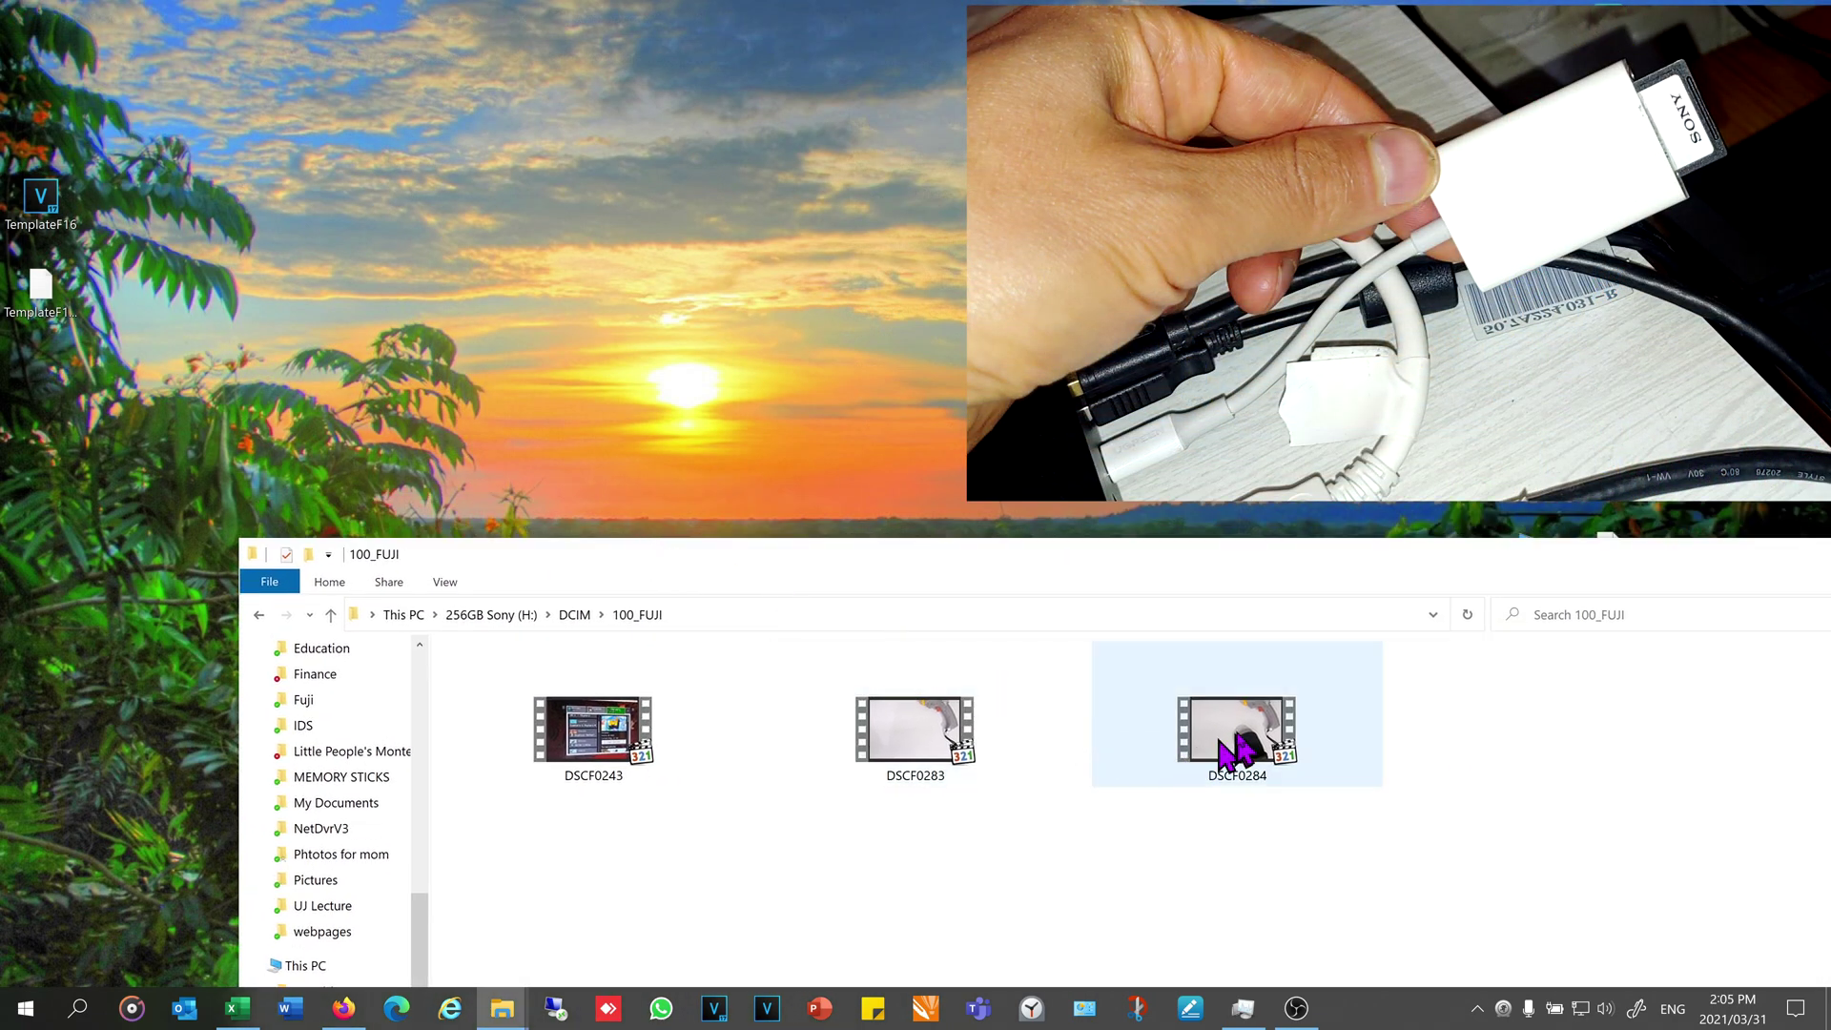
{"action": "left_click_drag", "start_coordinate": [1239, 732], "coordinate": [1205, 394]}
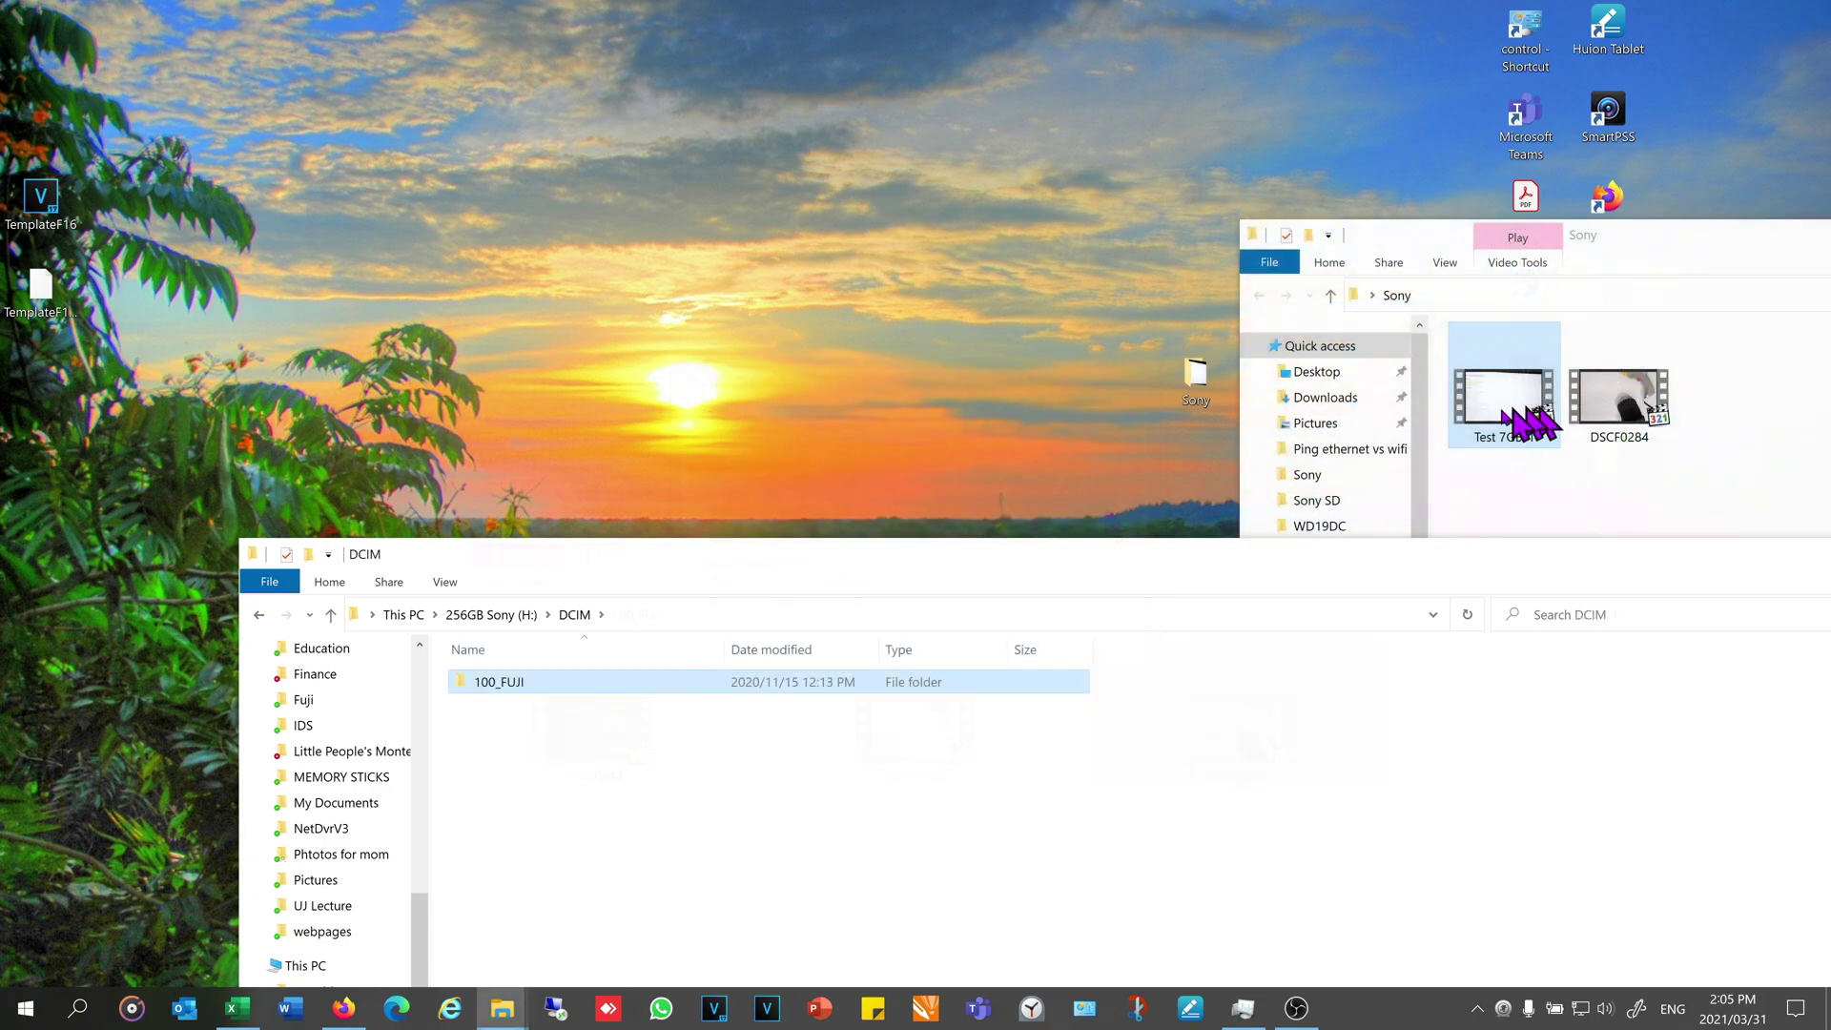
{"action": "left_click_drag", "start_coordinate": [1500, 394], "coordinate": [1056, 828]}
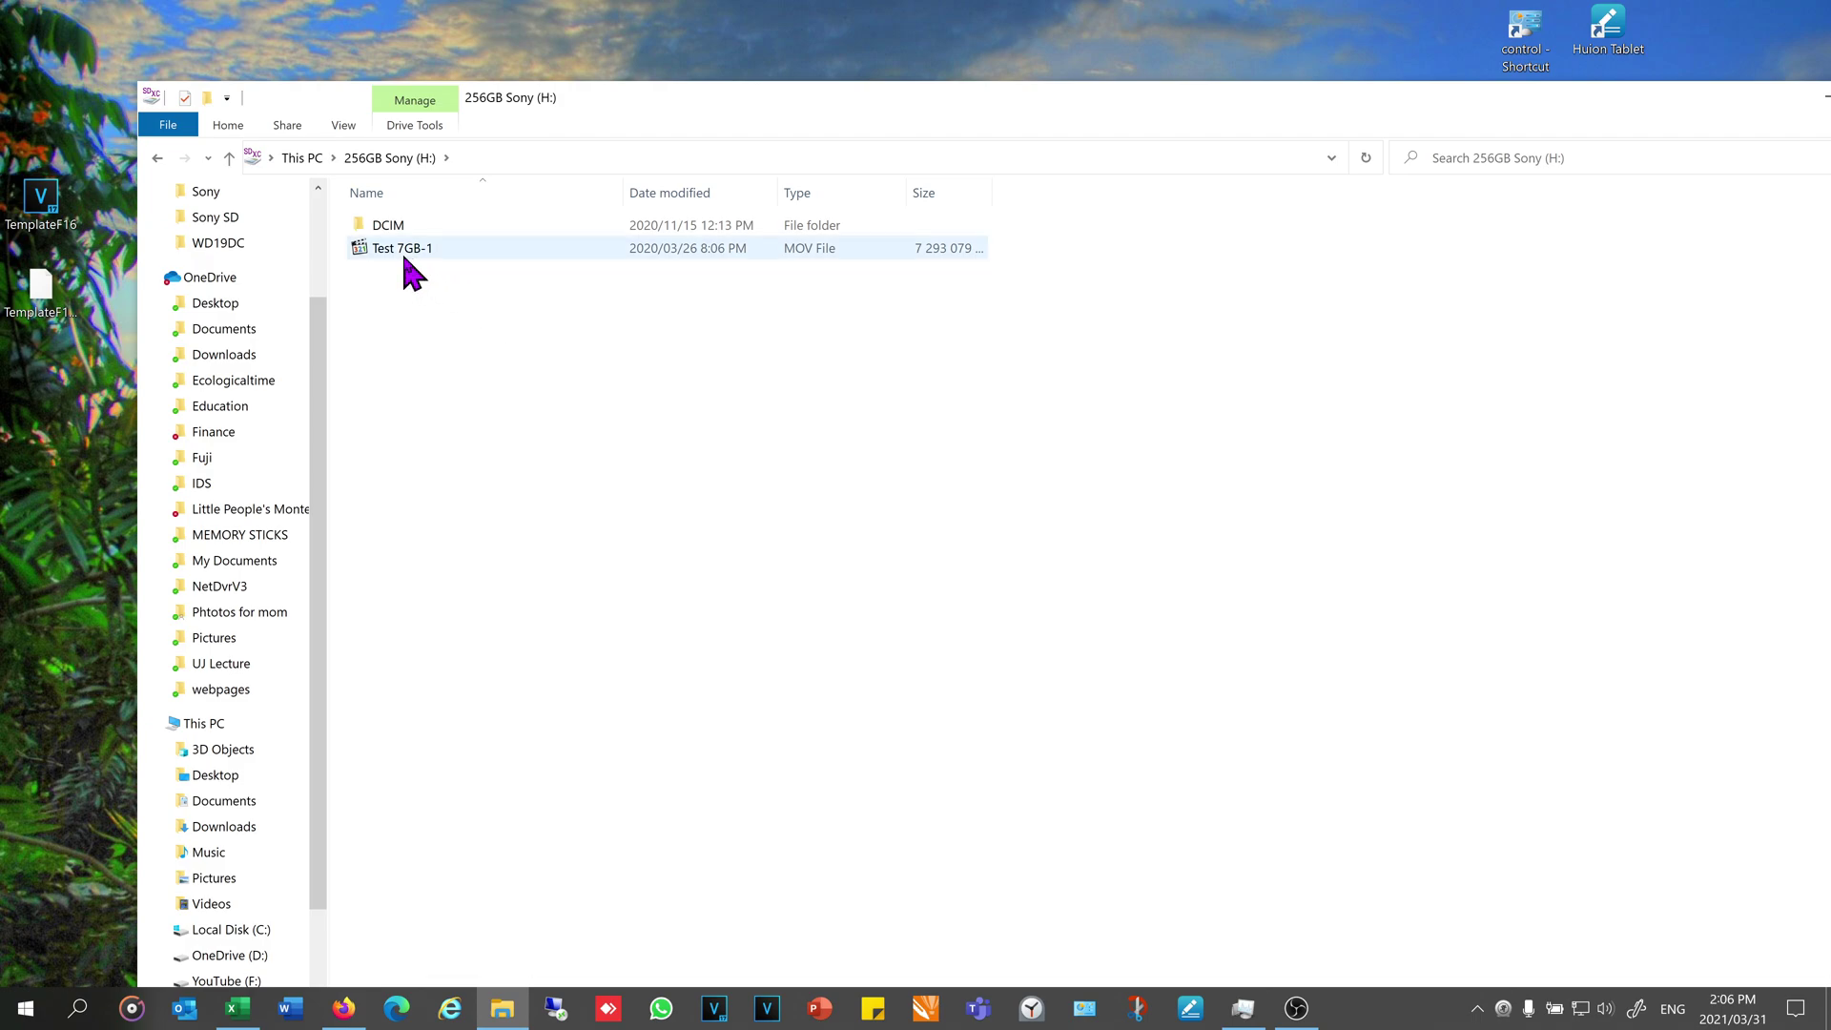
Play Test 7GB-1 and DSCF0243 directly from the 256GB Sony (H:) card, skipping ahead through DSCF0243 to check playback
{"action": "mouse_move", "coordinate": [404, 259]}
{"action": "double_click", "coordinate": [403, 250]}
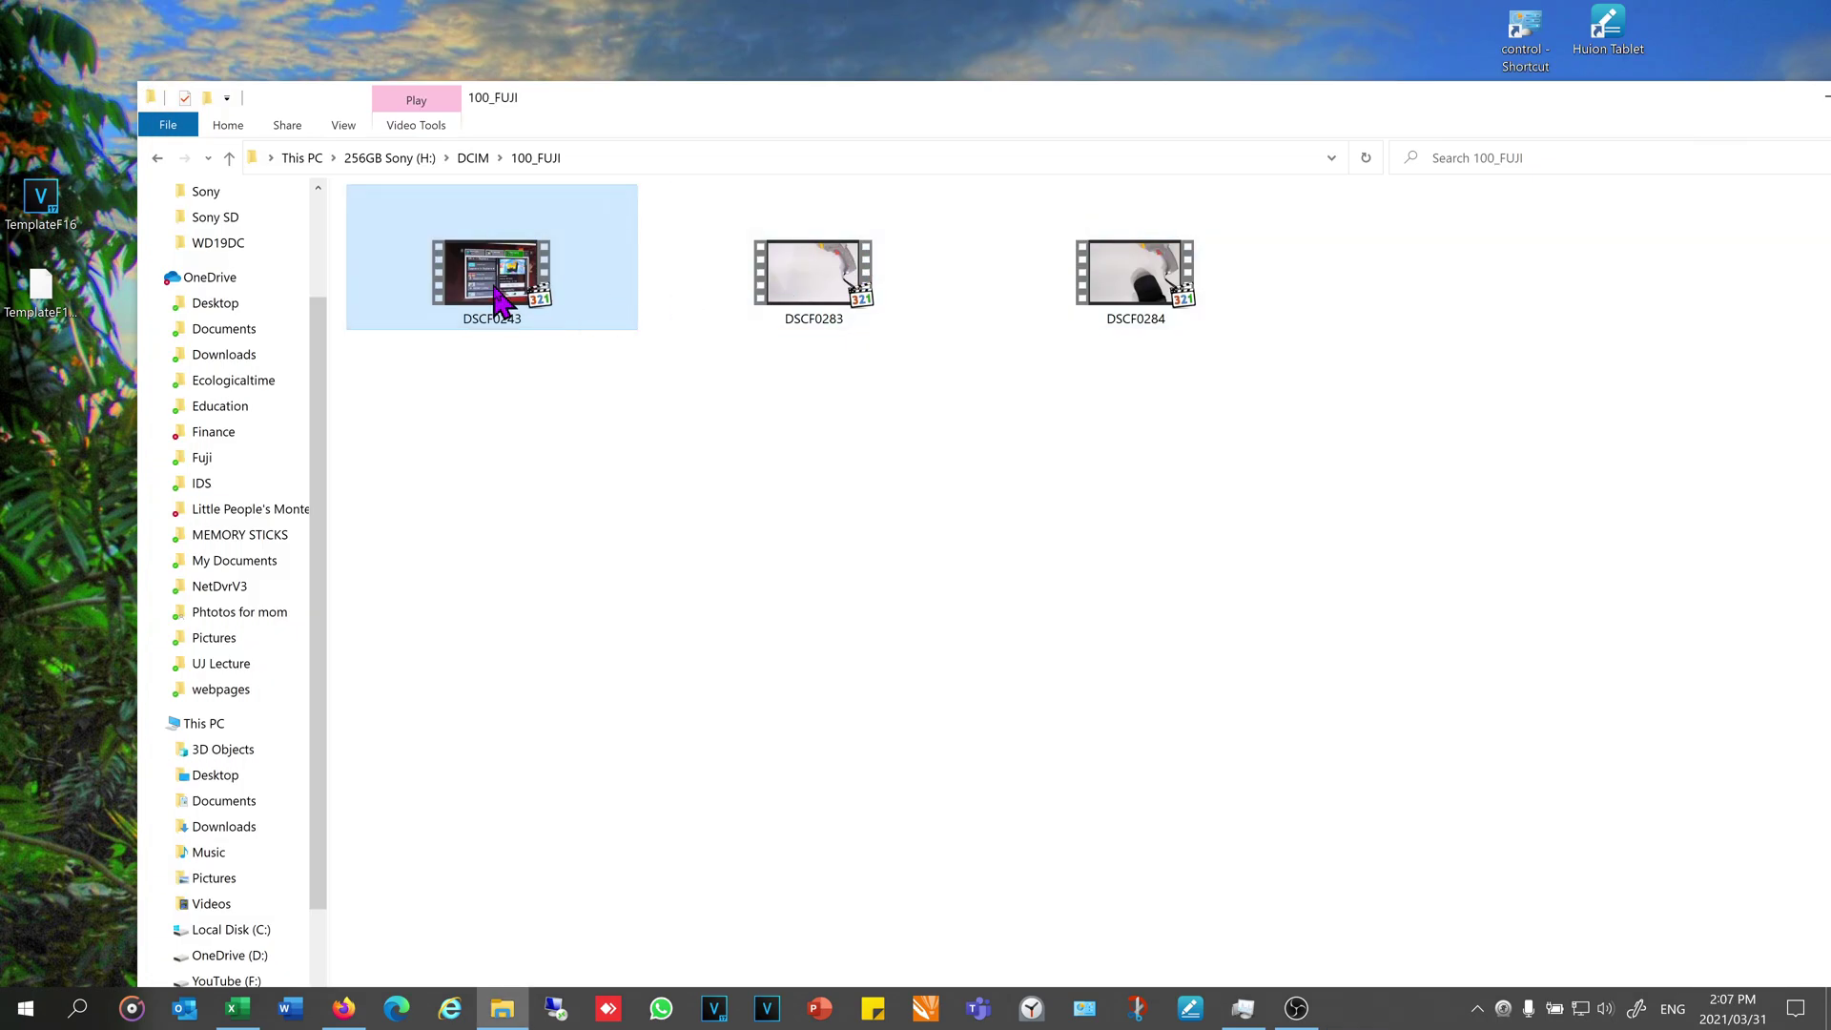
{"action": "double_click", "coordinate": [500, 303]}
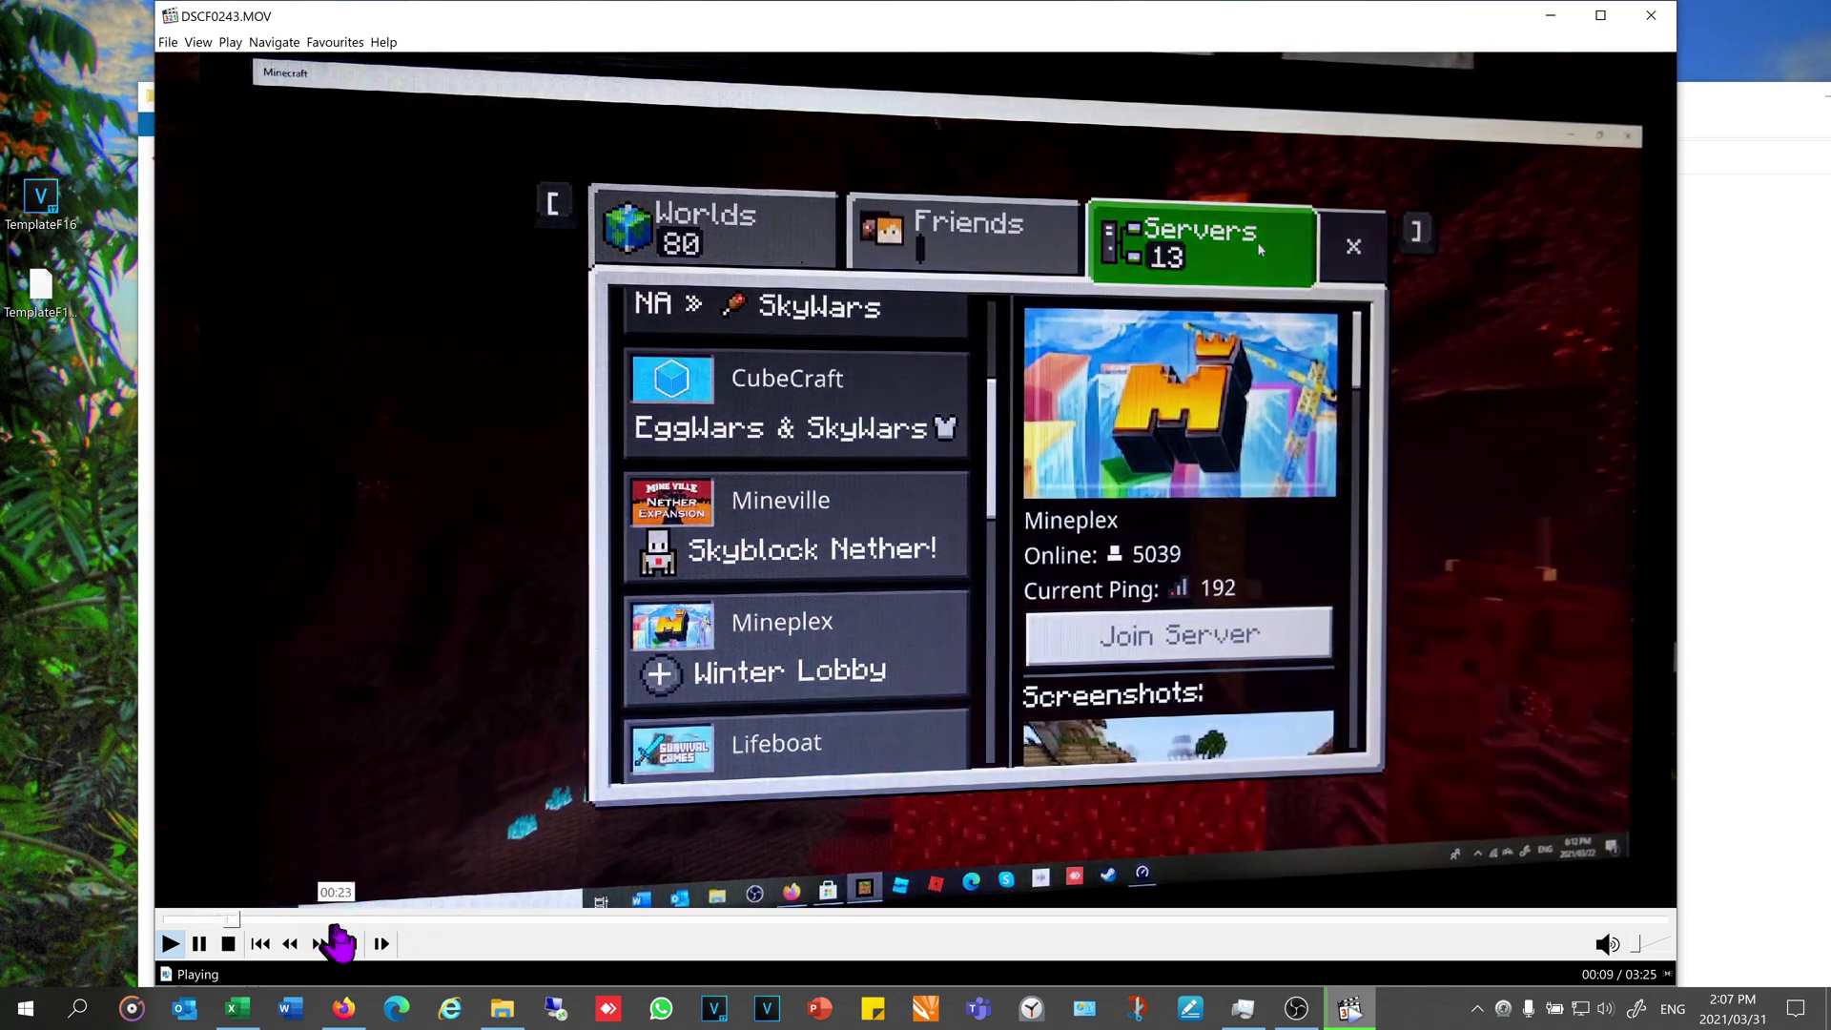
{"action": "left_click", "coordinate": [446, 919]}
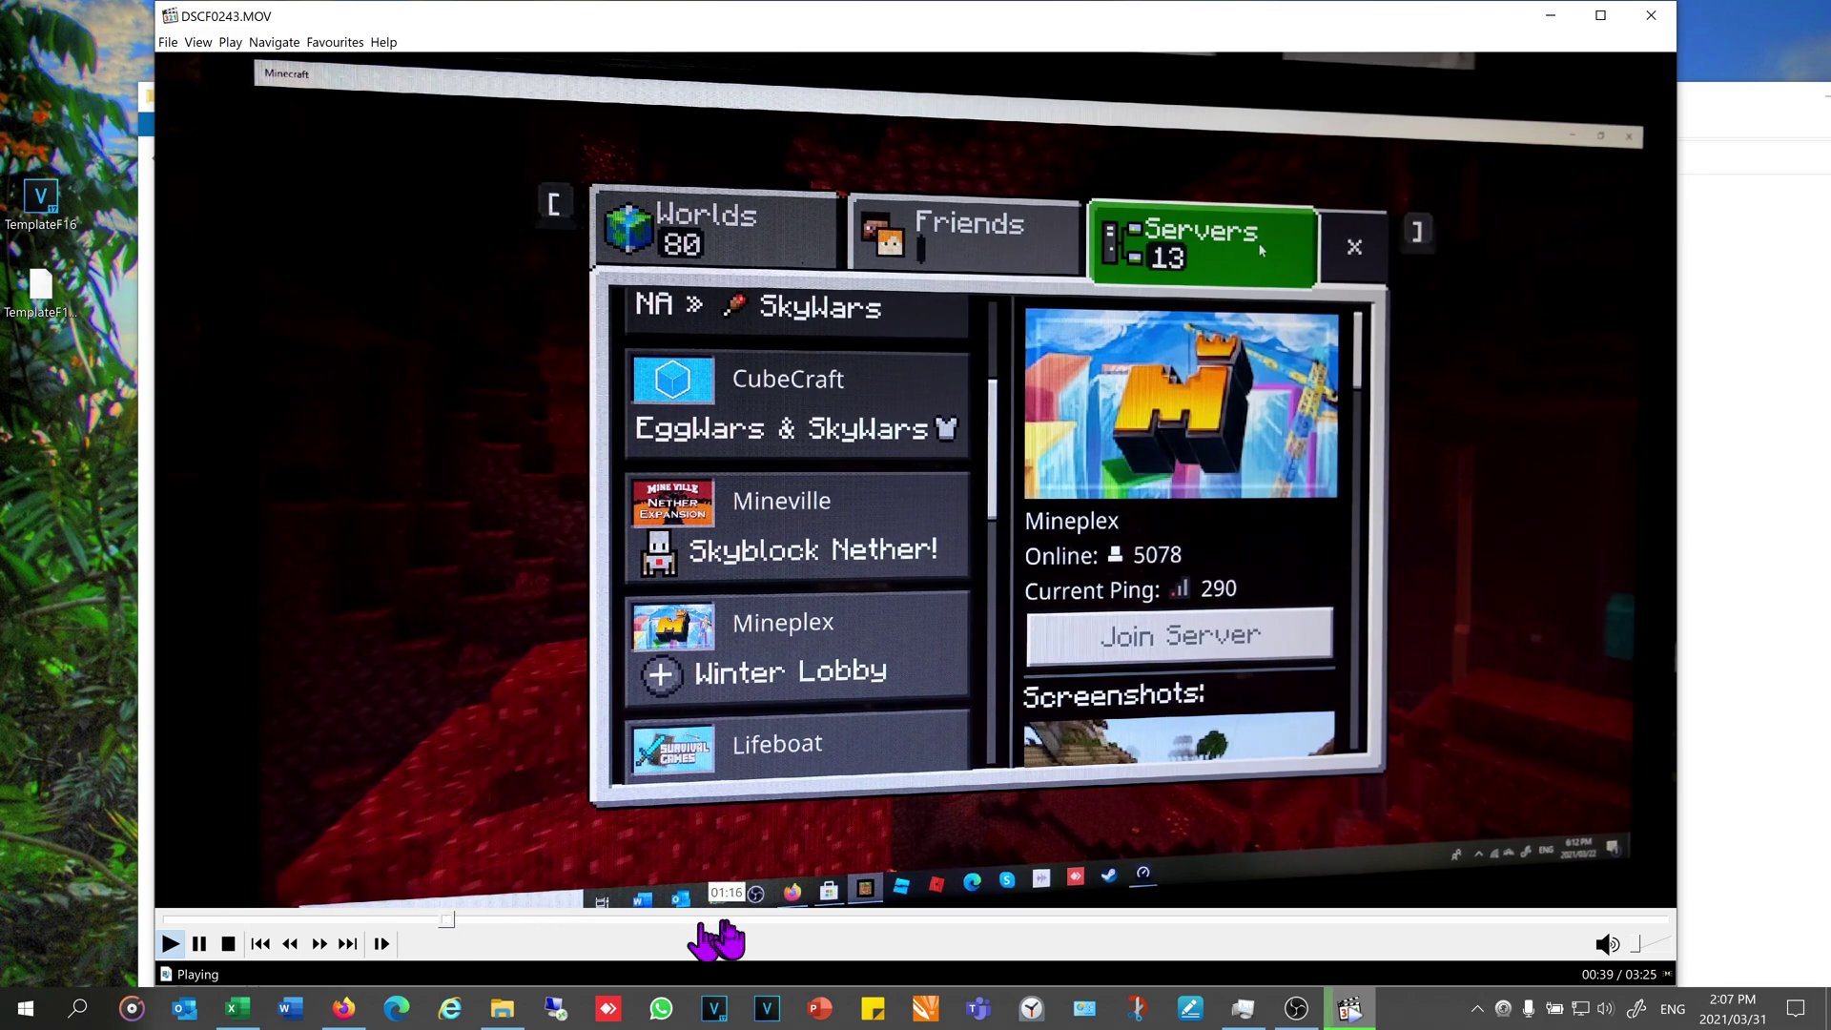
{"action": "left_click", "coordinate": [728, 921]}
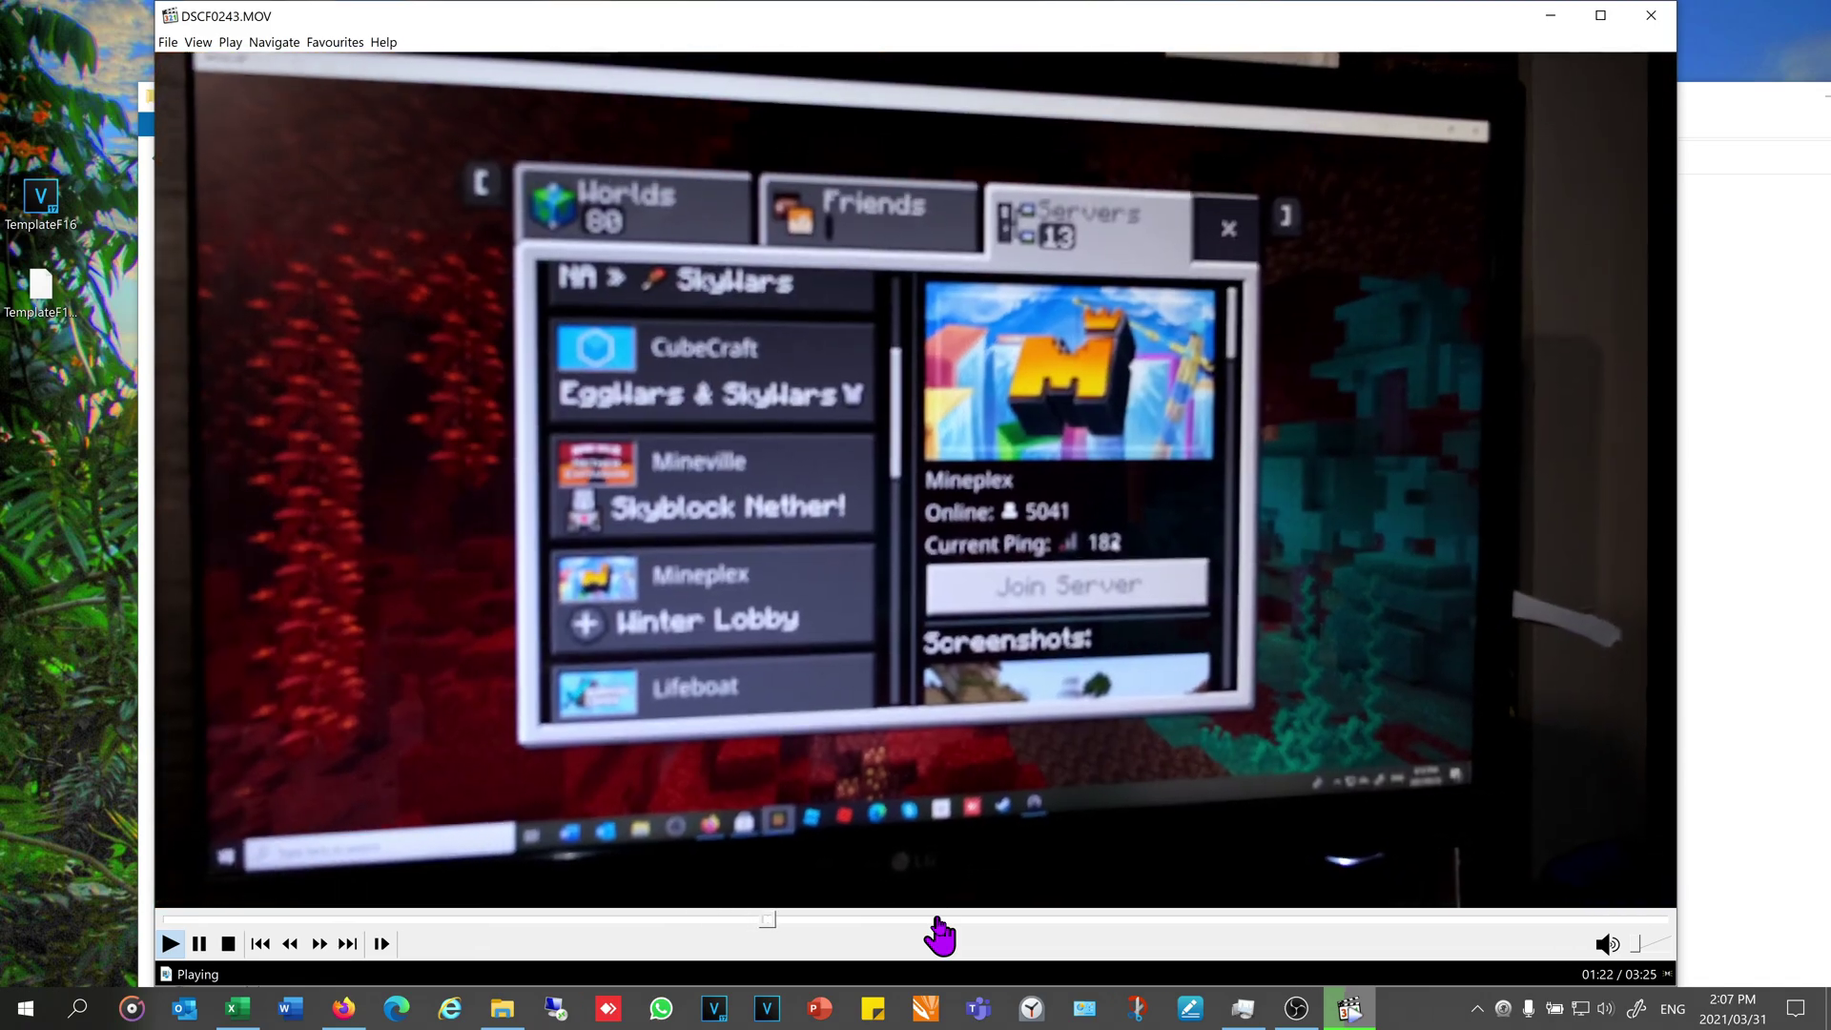
{"action": "left_click", "coordinate": [939, 921]}
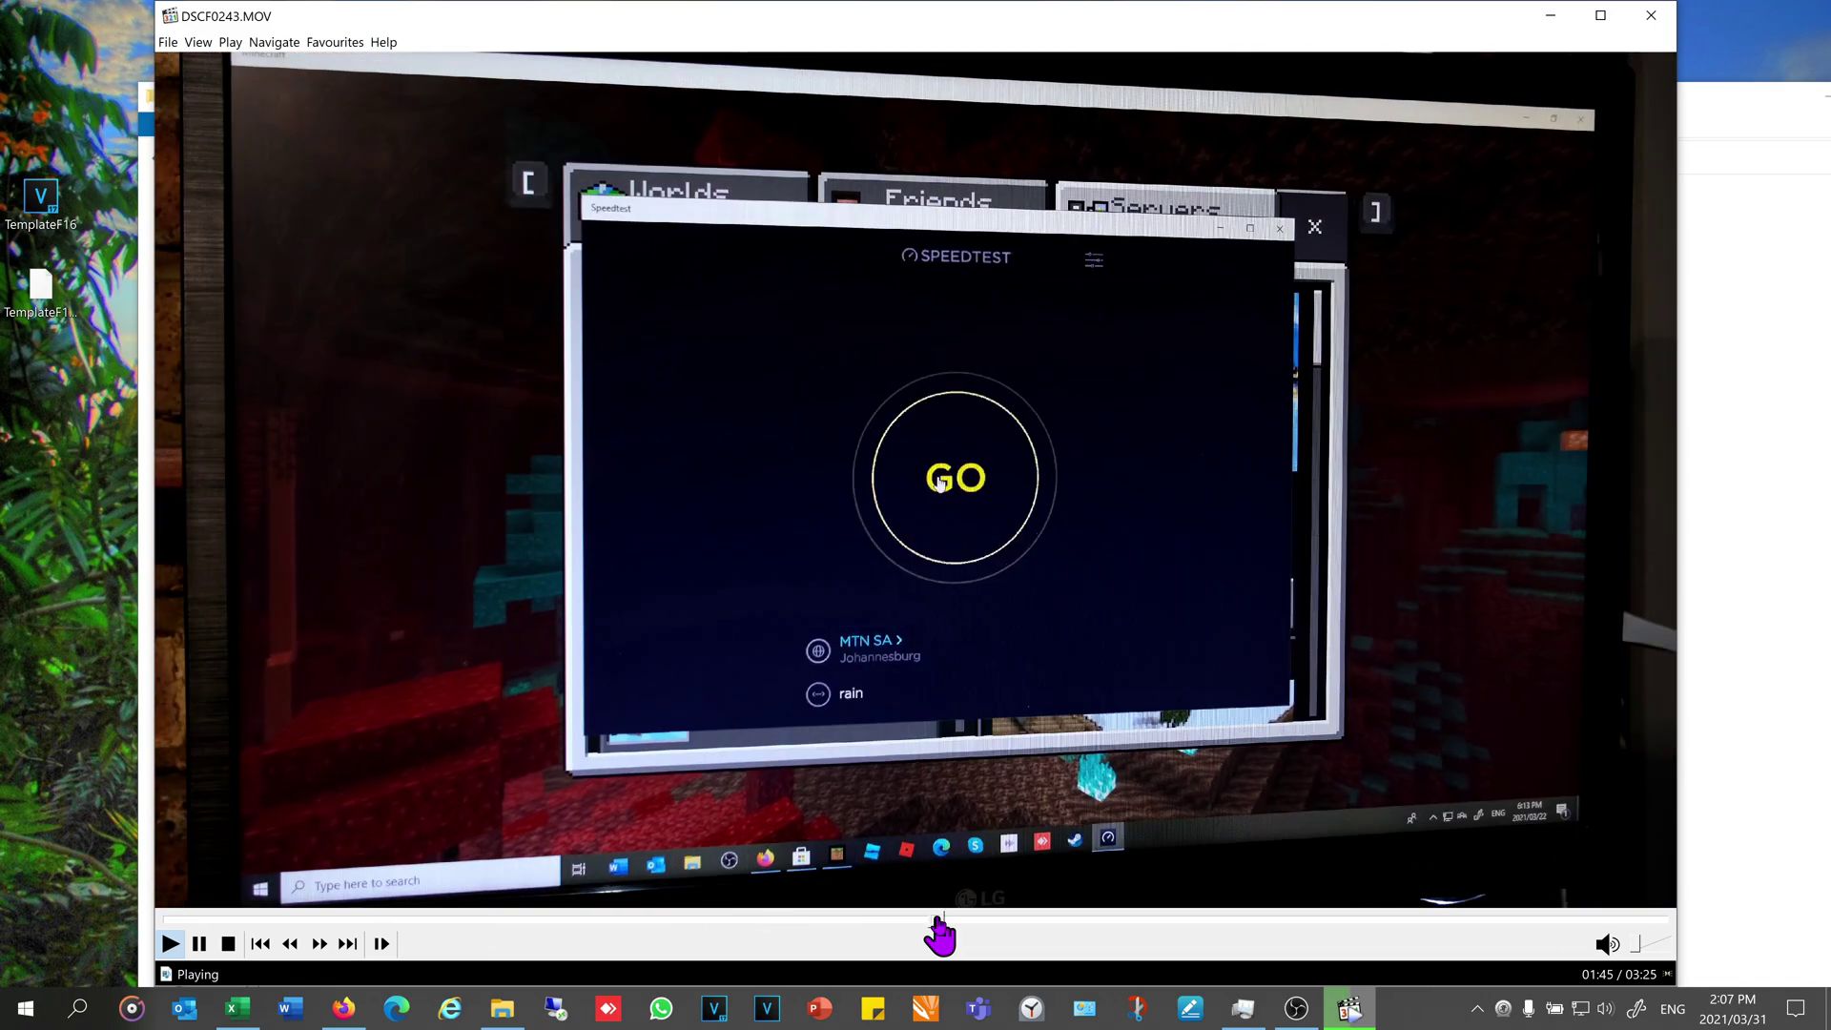
{"action": "left_click", "coordinate": [1055, 921]}
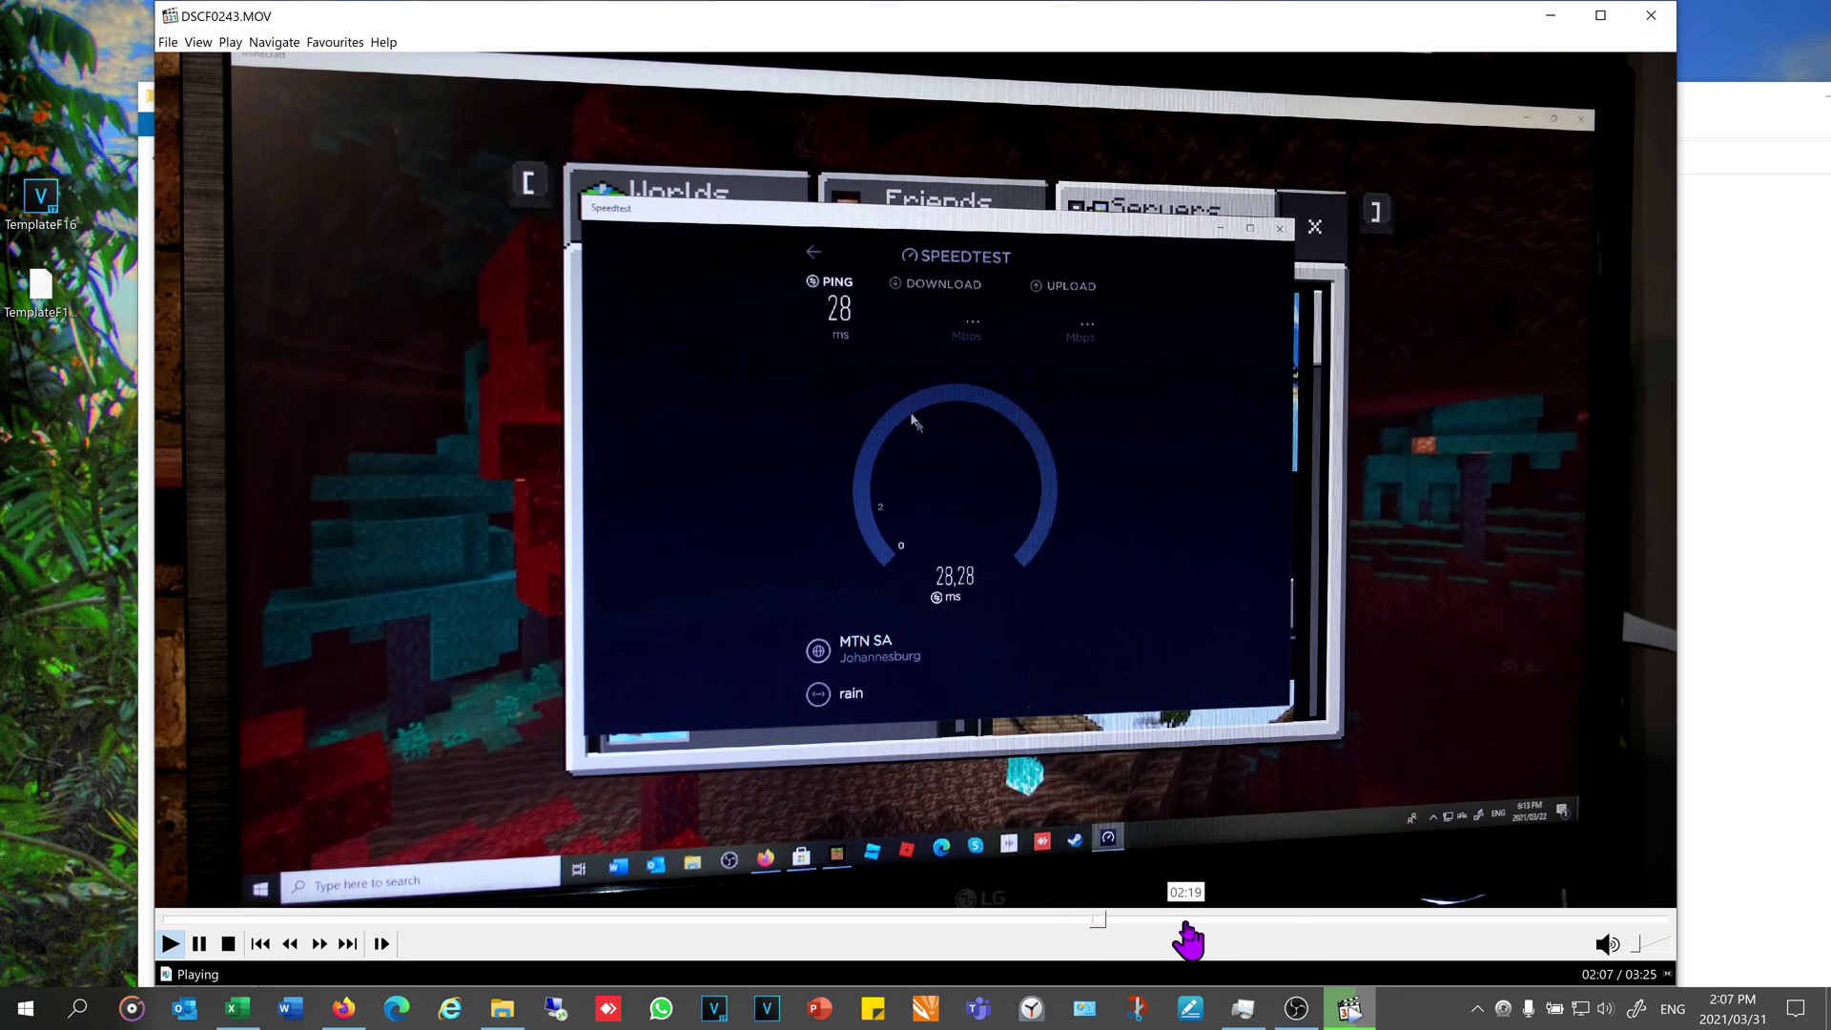
{"action": "left_click", "coordinate": [1337, 922]}
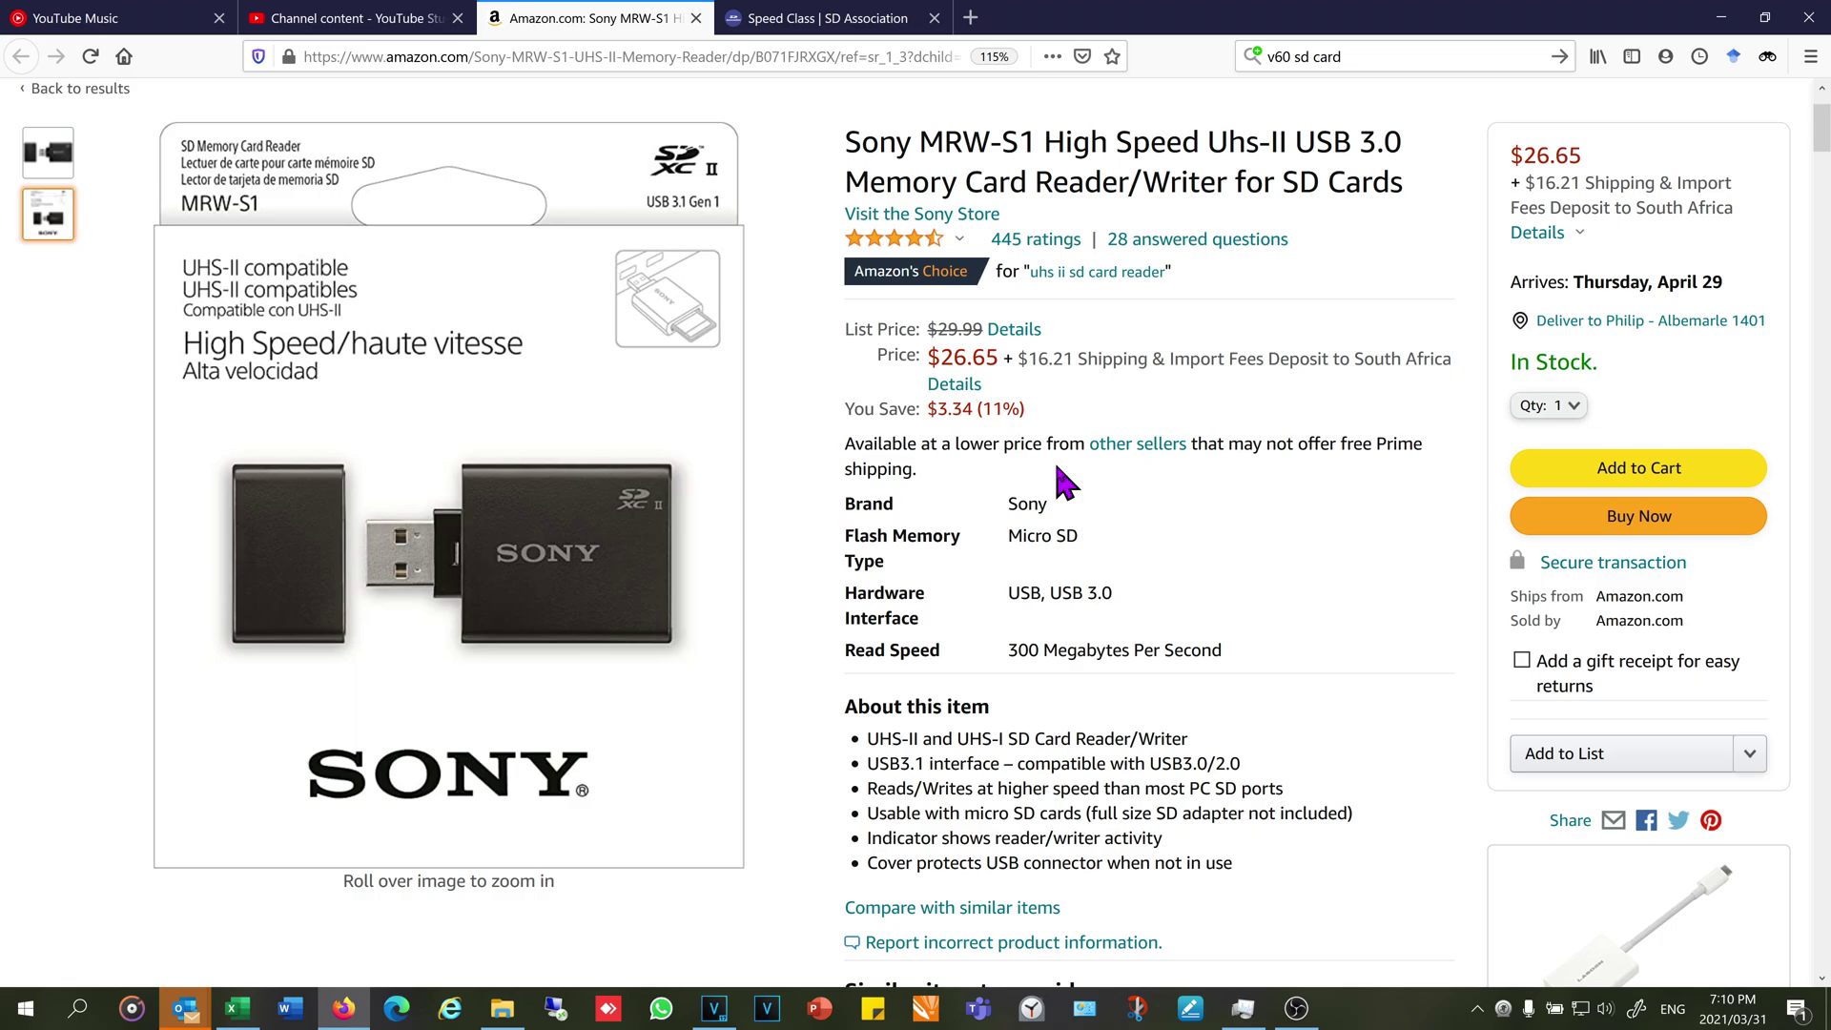
On the SD Association's Speed Class page, examine the minimum write speeds for each video speed class and the Video Format chart
{"action": "mouse_move", "coordinate": [286, 386]}
{"action": "left_click", "coordinate": [789, 17]}
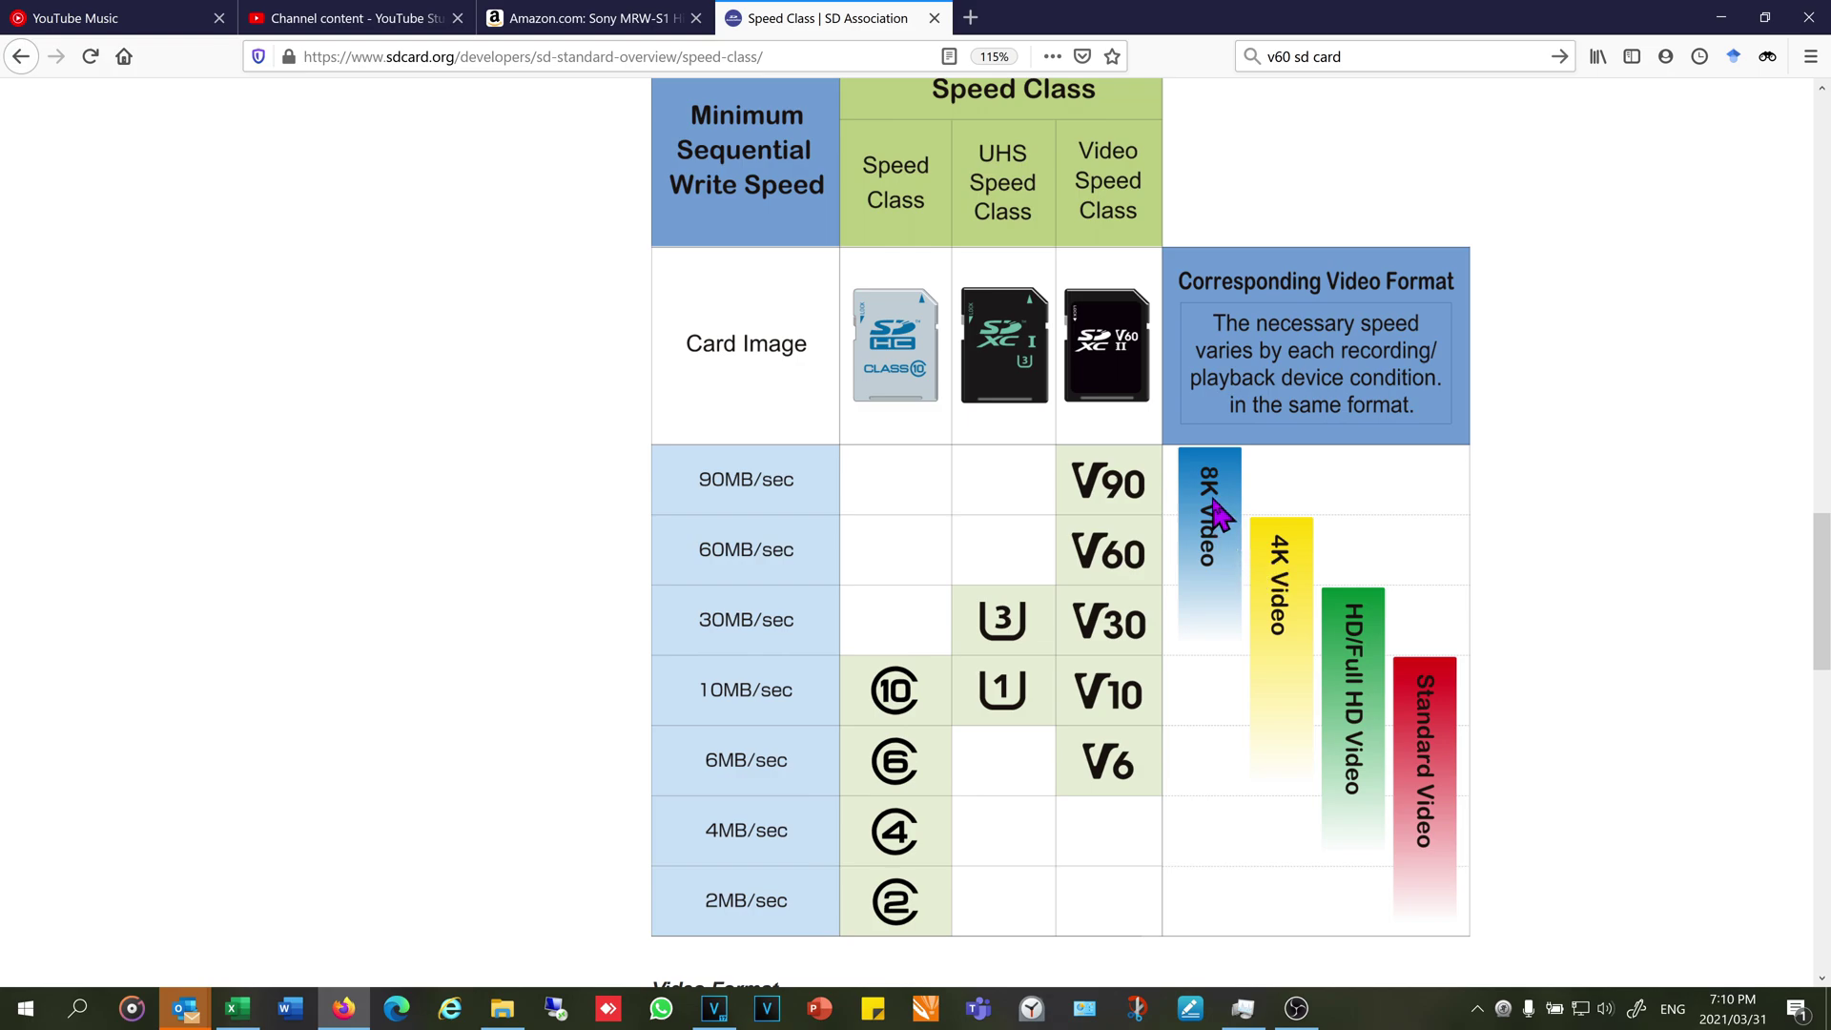
{"action": "scroll", "coordinate": [1213, 515], "scroll_direction": "down", "scroll_amount": 5}
{"action": "key", "text": "ctrl+plus"}
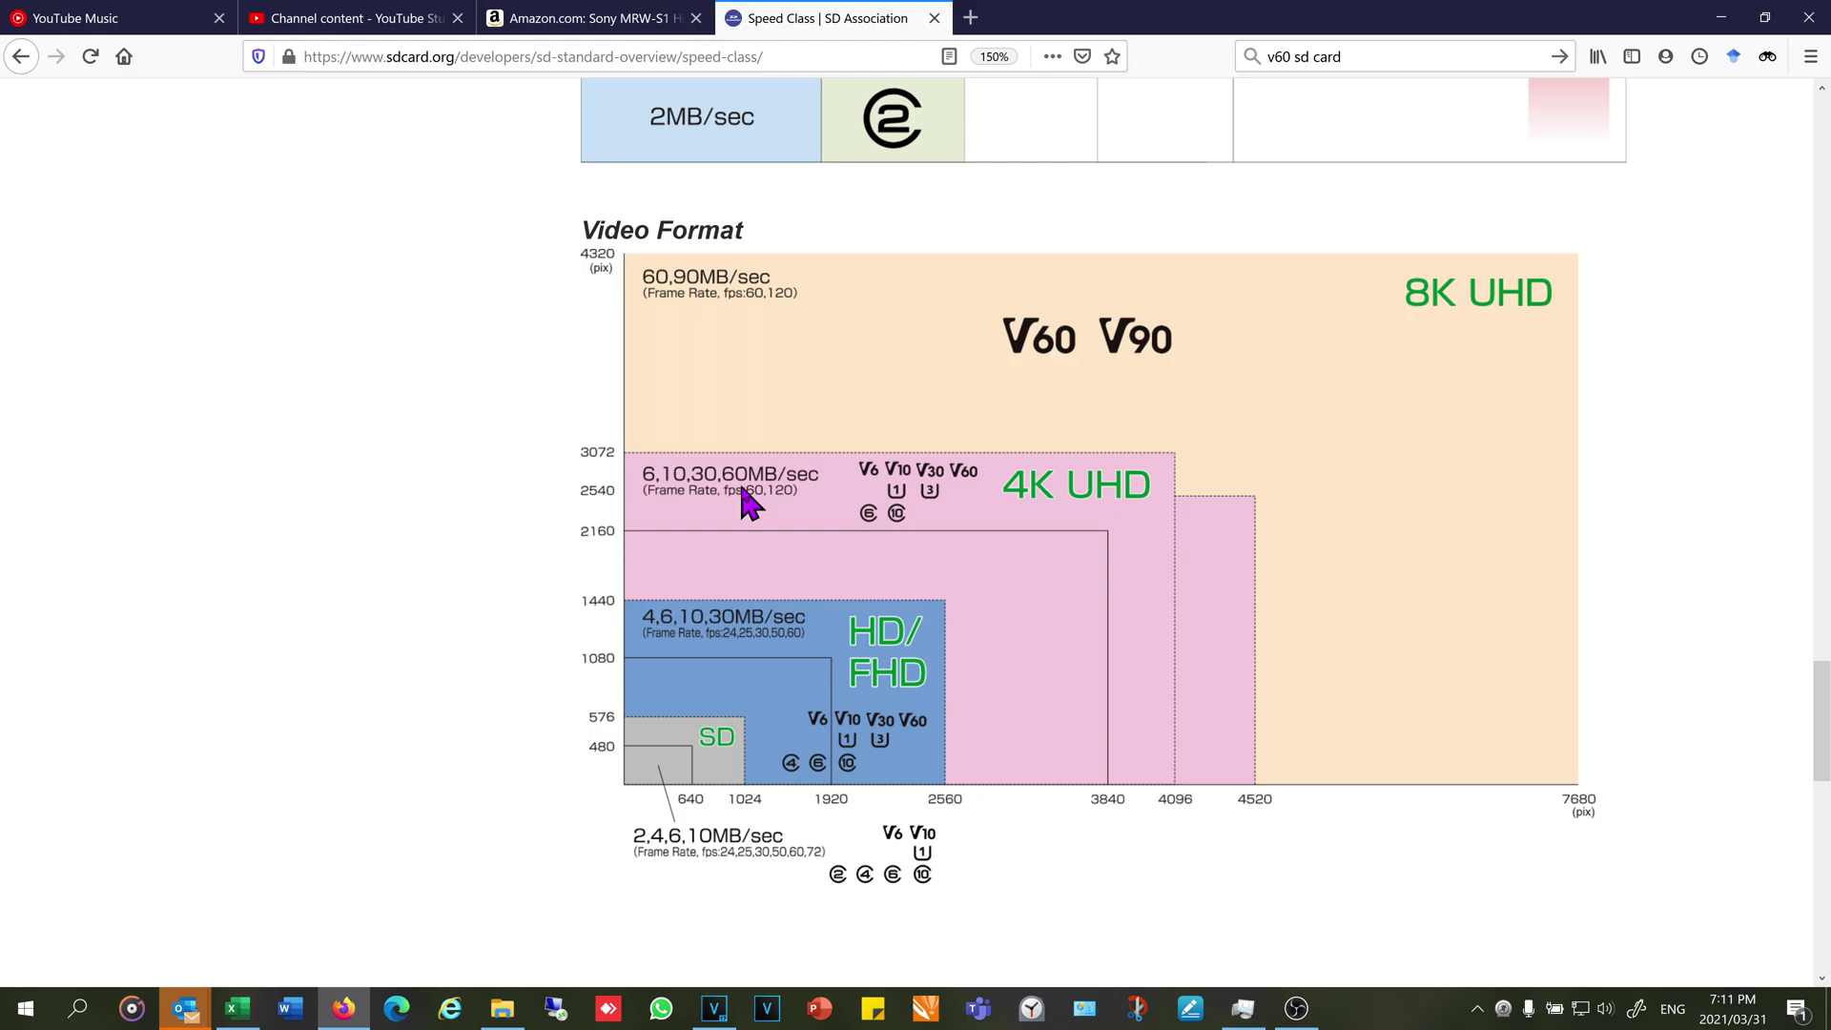
{"action": "scroll", "coordinate": [740, 487], "scroll_direction": "up", "scroll_amount": 6}
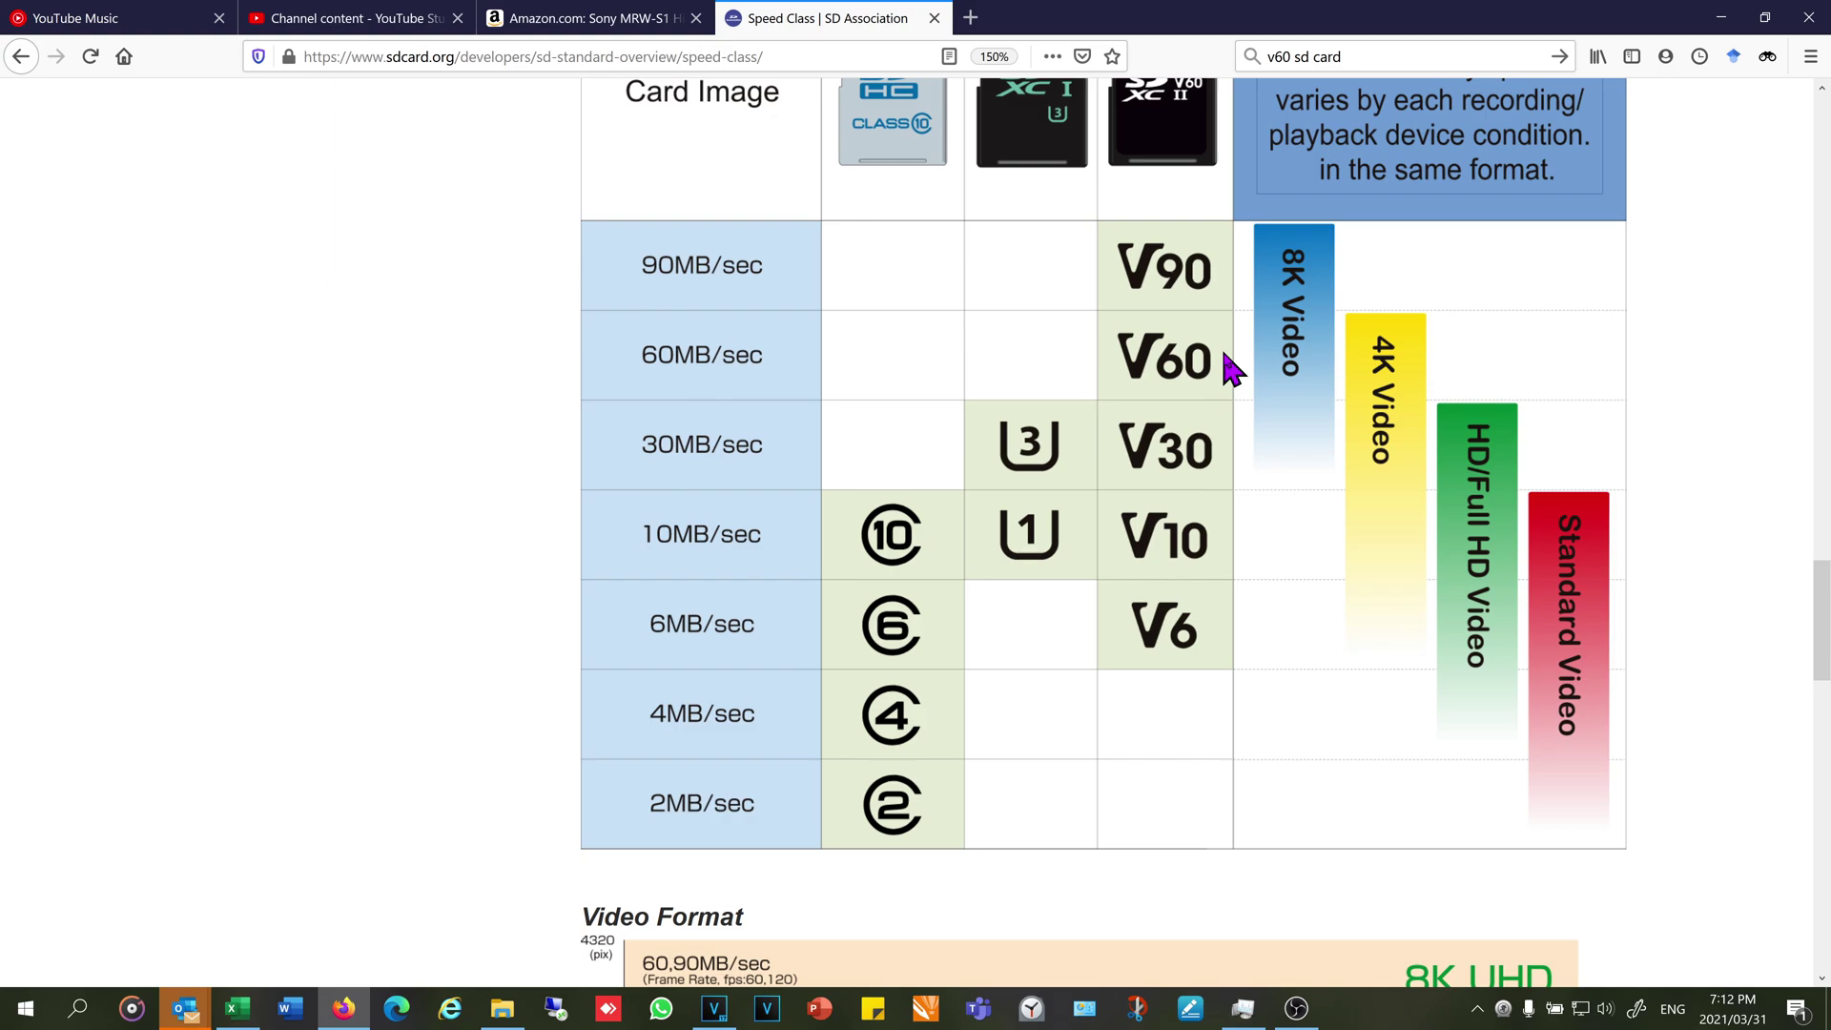
Switch to the Excel workbook and compare the three cards' rated and actual read and write speeds
{"action": "key", "text": "alt+Tab"}
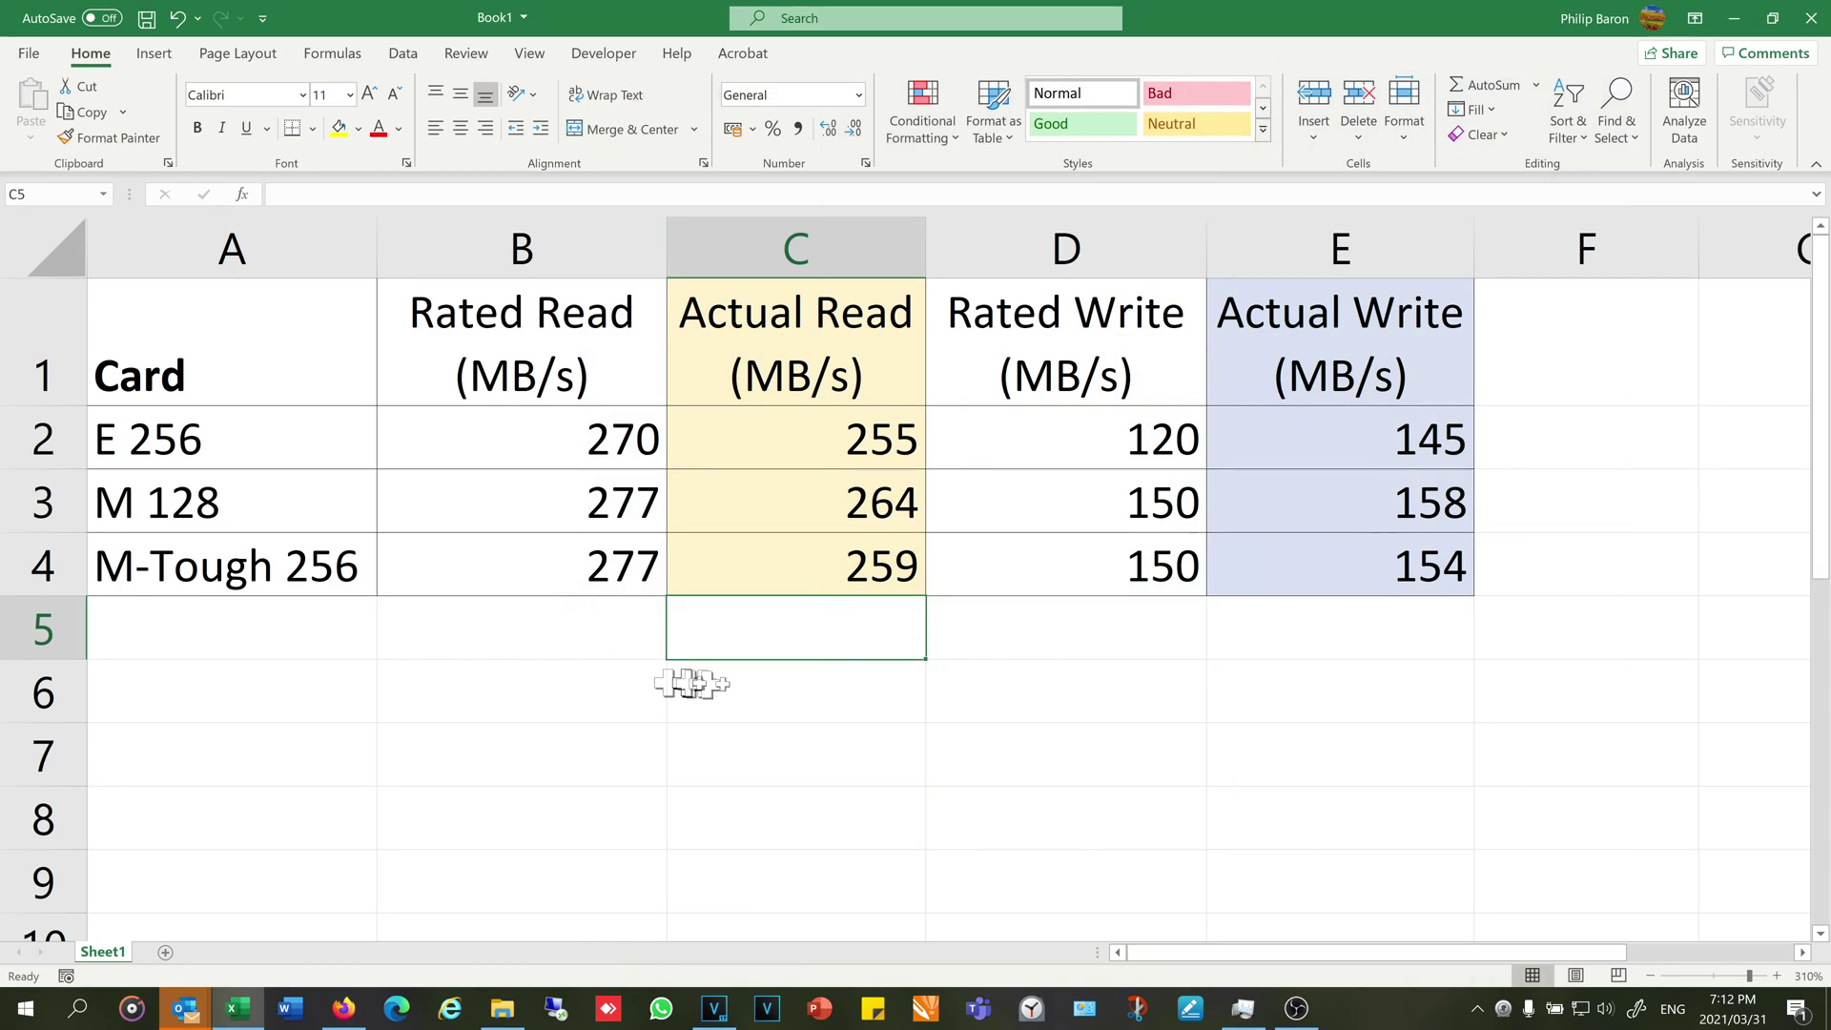
{"action": "left_click", "coordinate": [574, 437]}
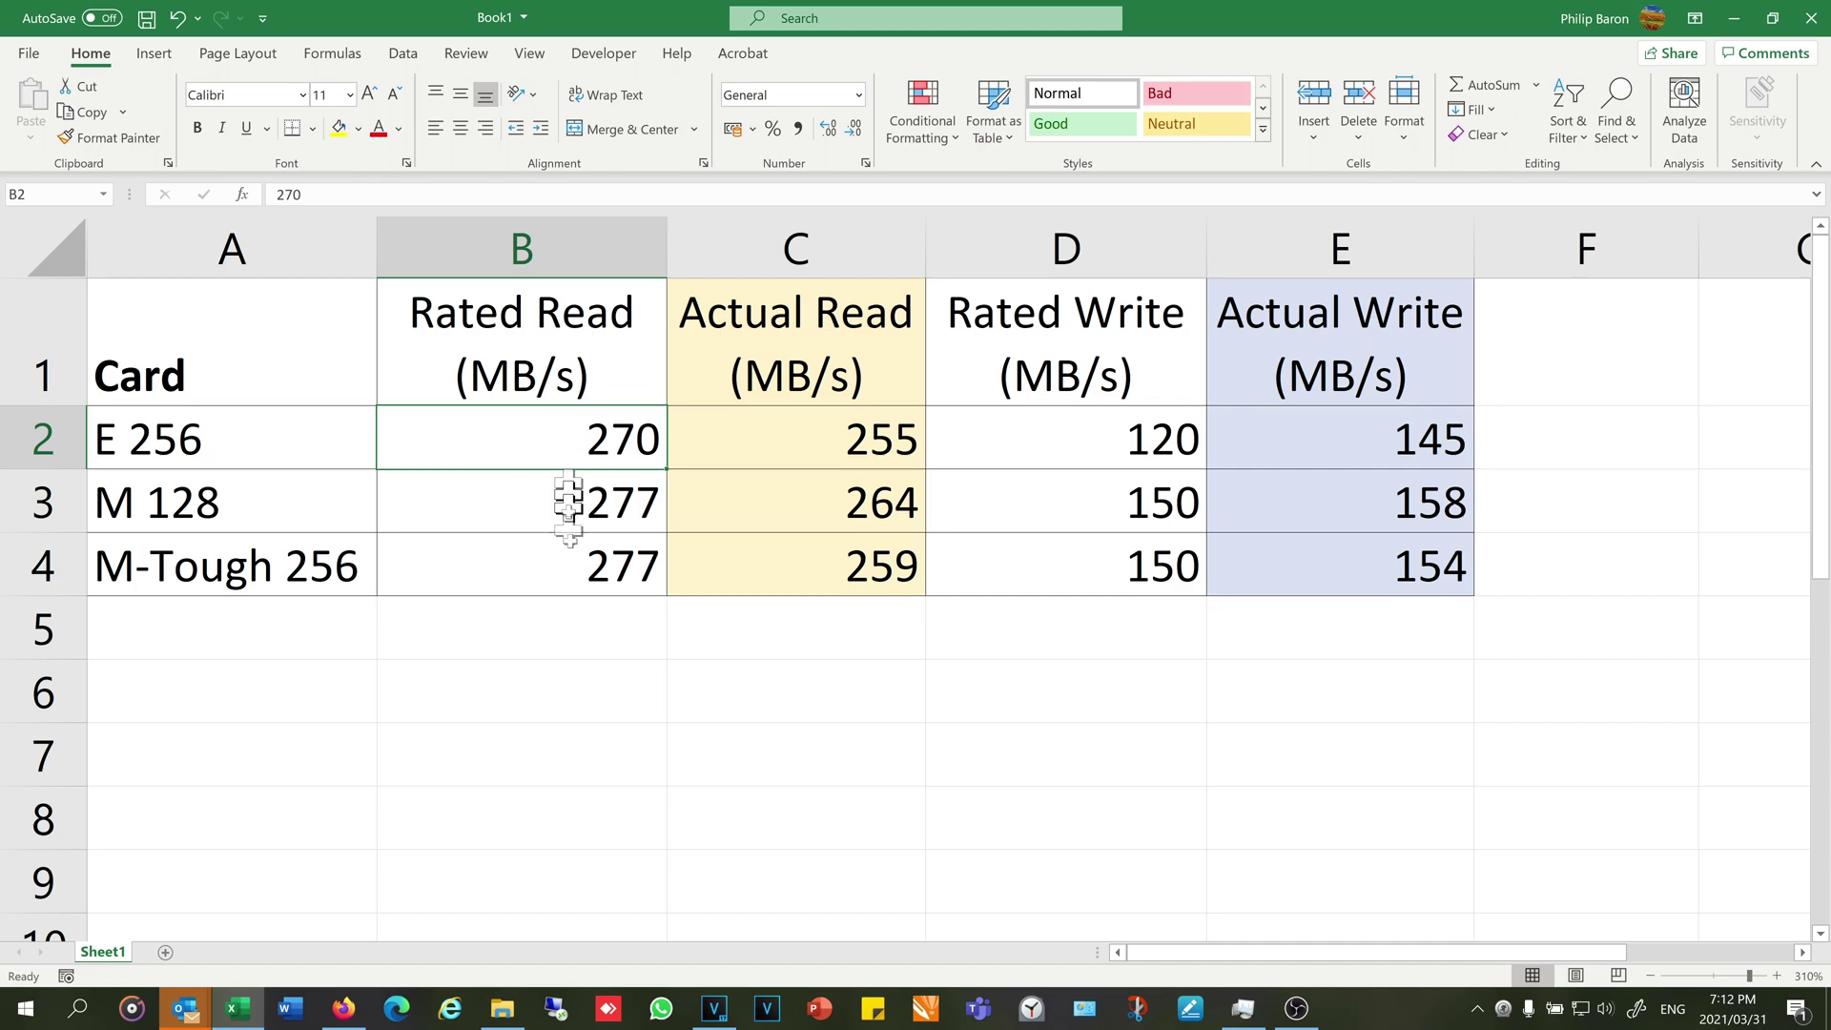
{"action": "left_click", "coordinate": [588, 621]}
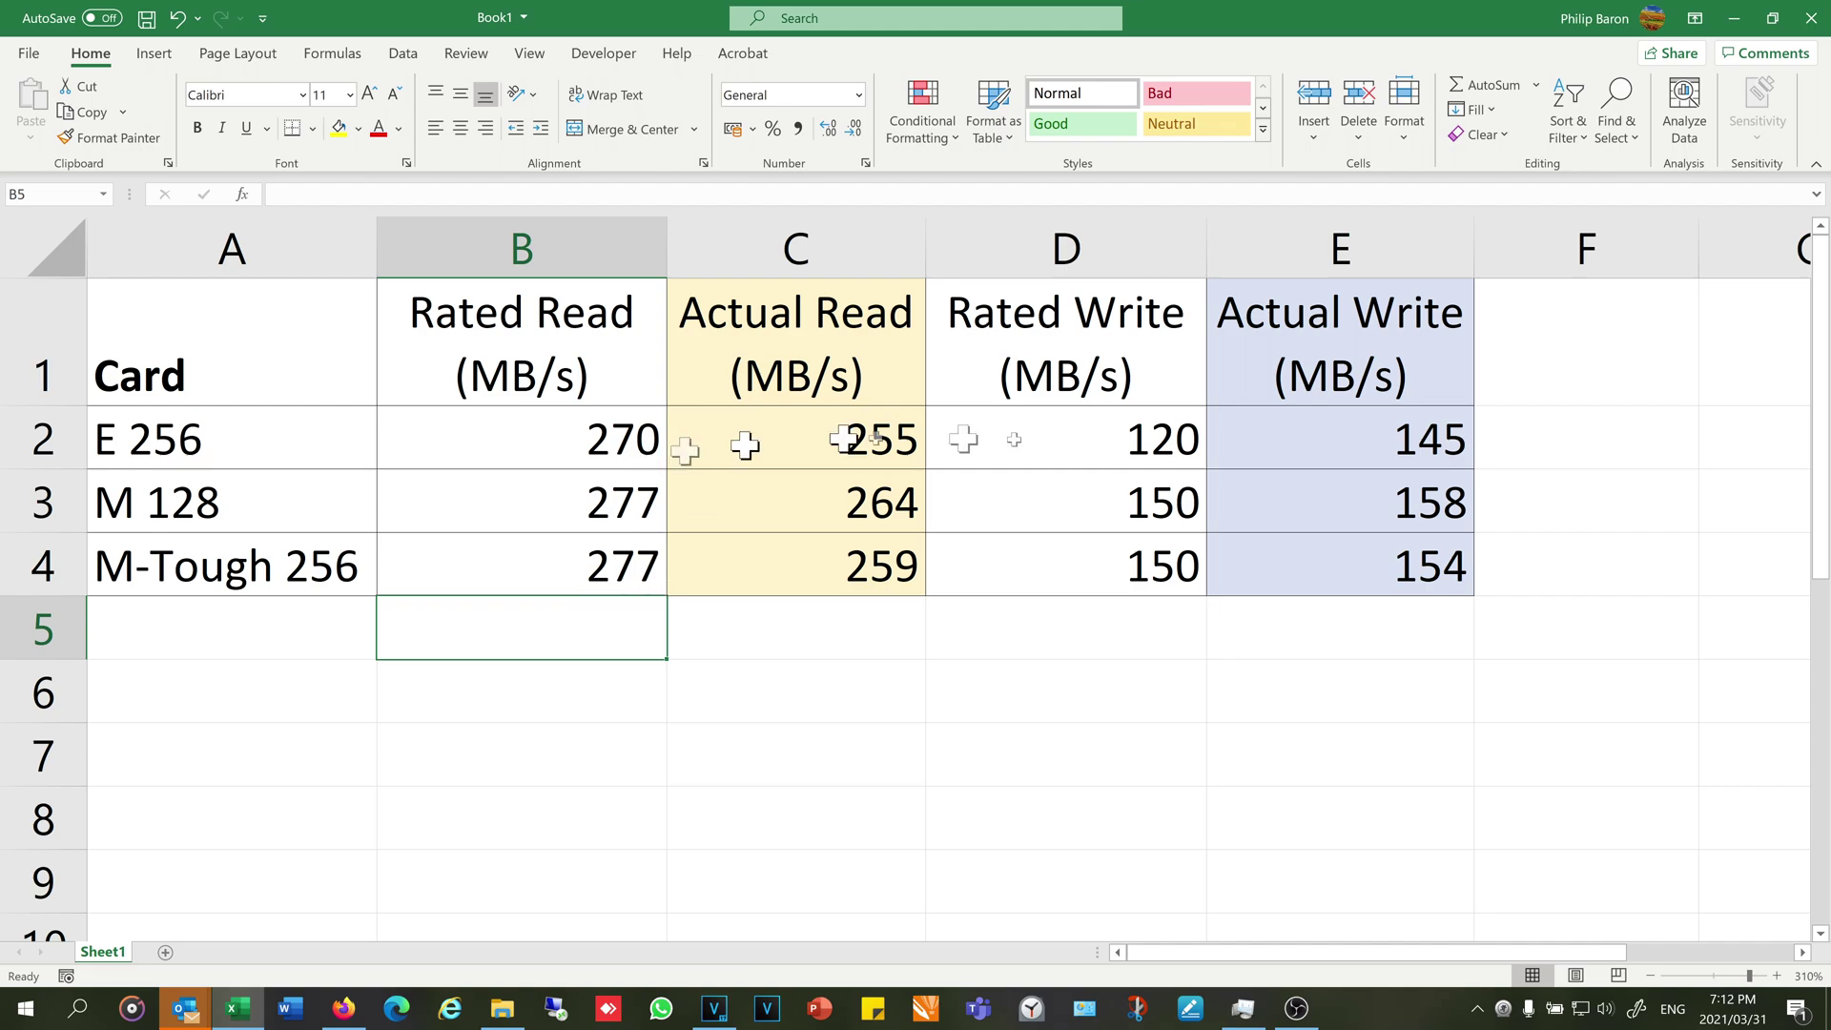
{"action": "left_click_drag", "start_coordinate": [1340, 627], "coordinate": [617, 640]}
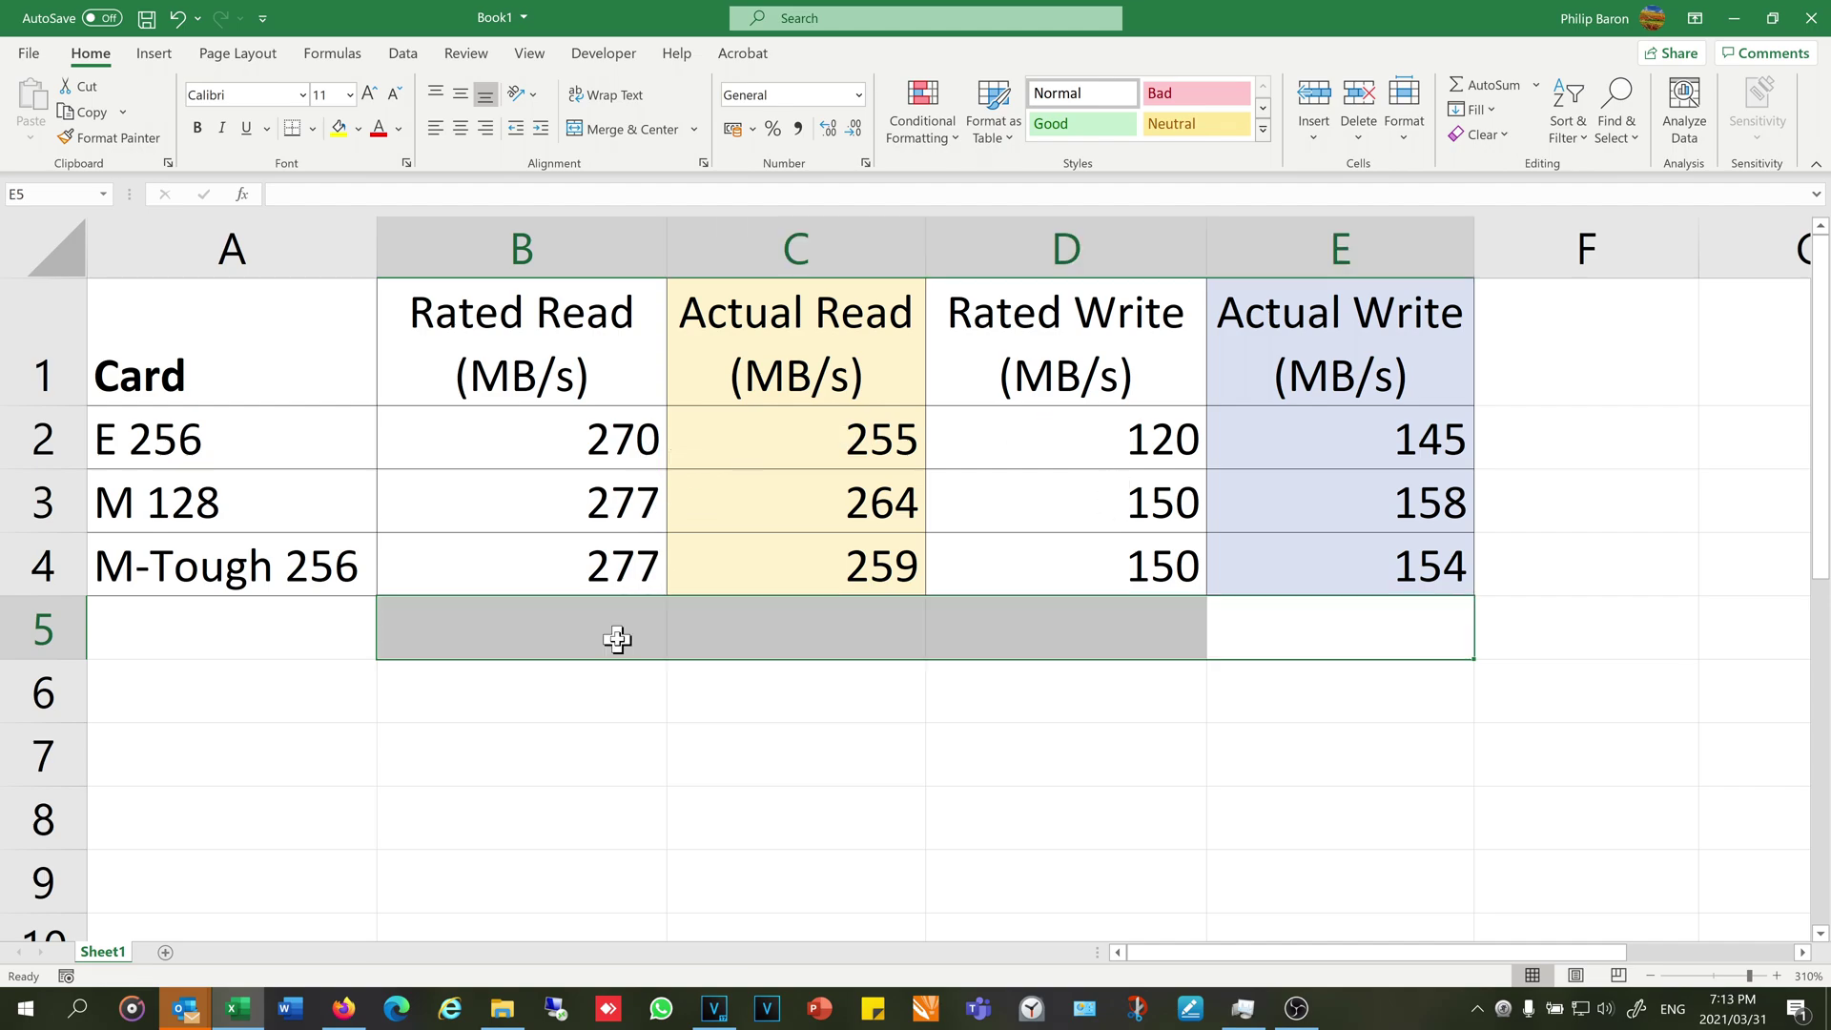